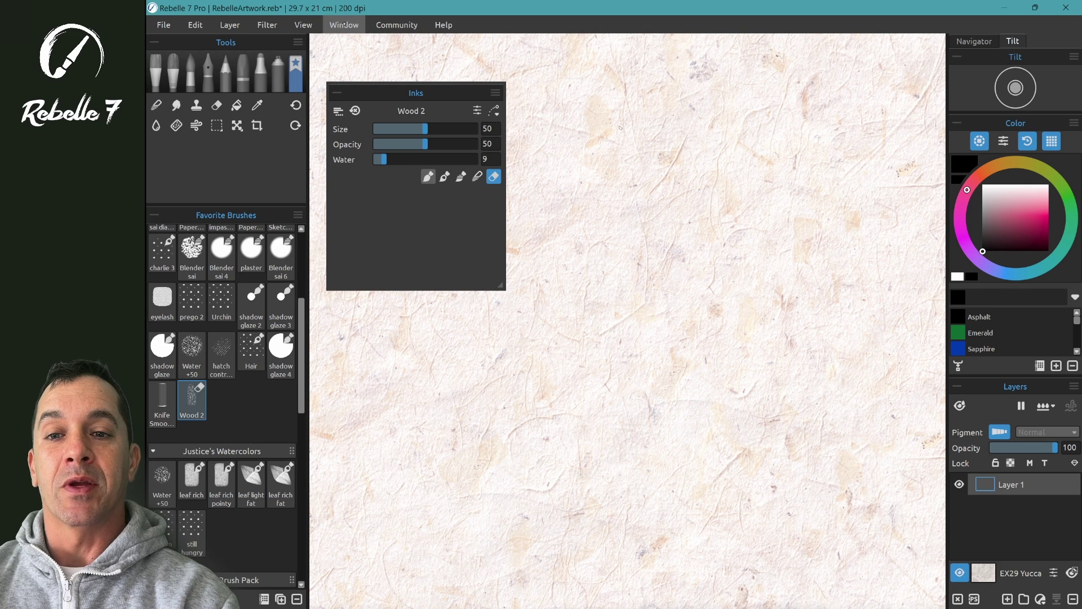
- Open the Brush Creator for the Wood 2 brush, widen it so its settings fit, and move it clear of the Inks panel
{"action": "left_click", "coordinate": [345, 24]}
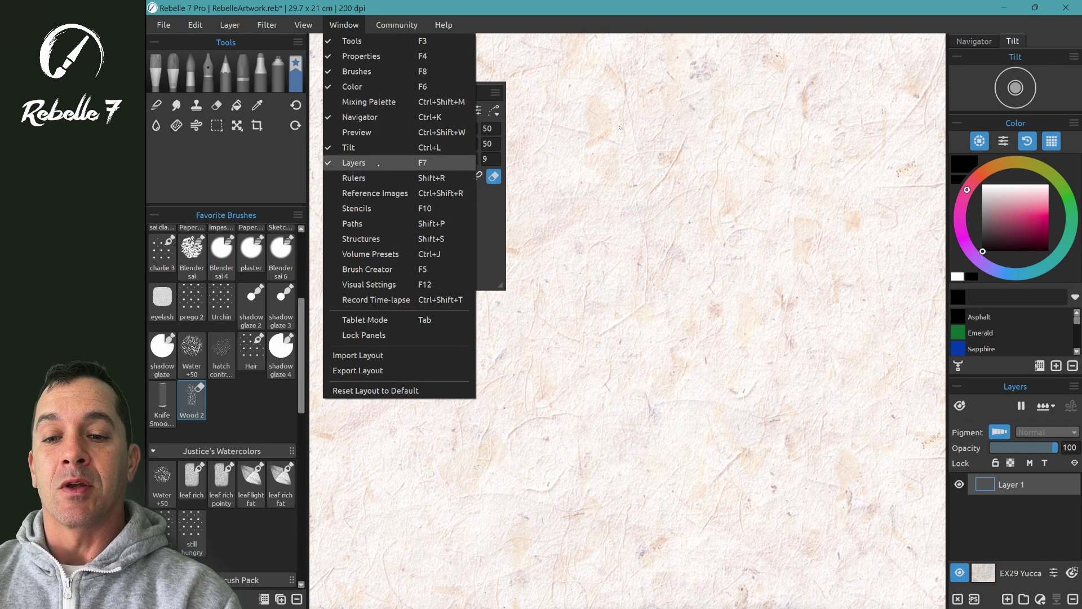
{"action": "left_click", "coordinate": [383, 269]}
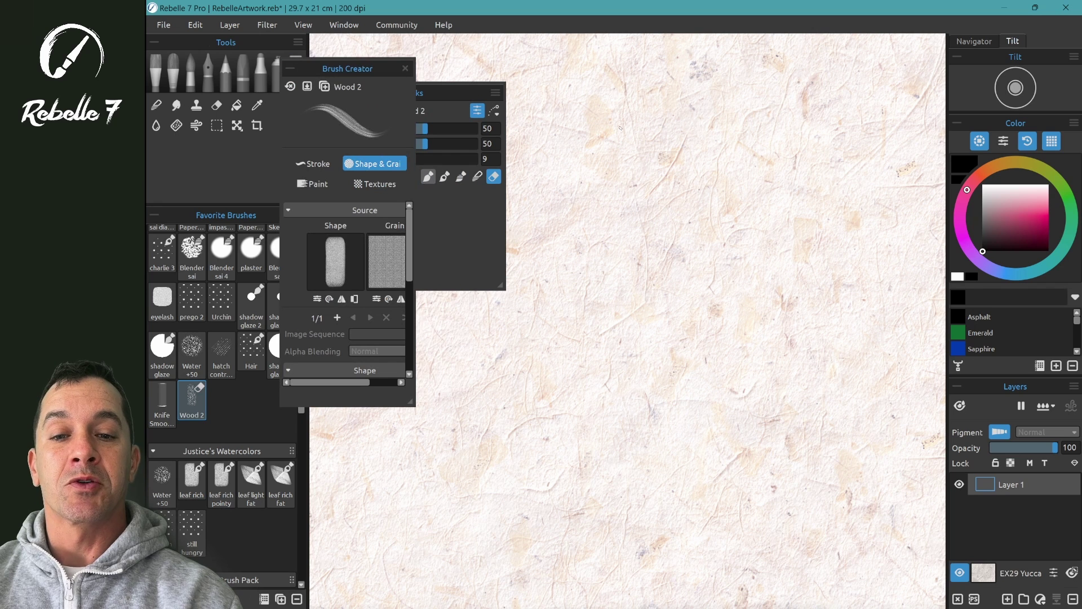
{"action": "left_click_drag", "start_coordinate": [381, 68], "coordinate": [467, 63]}
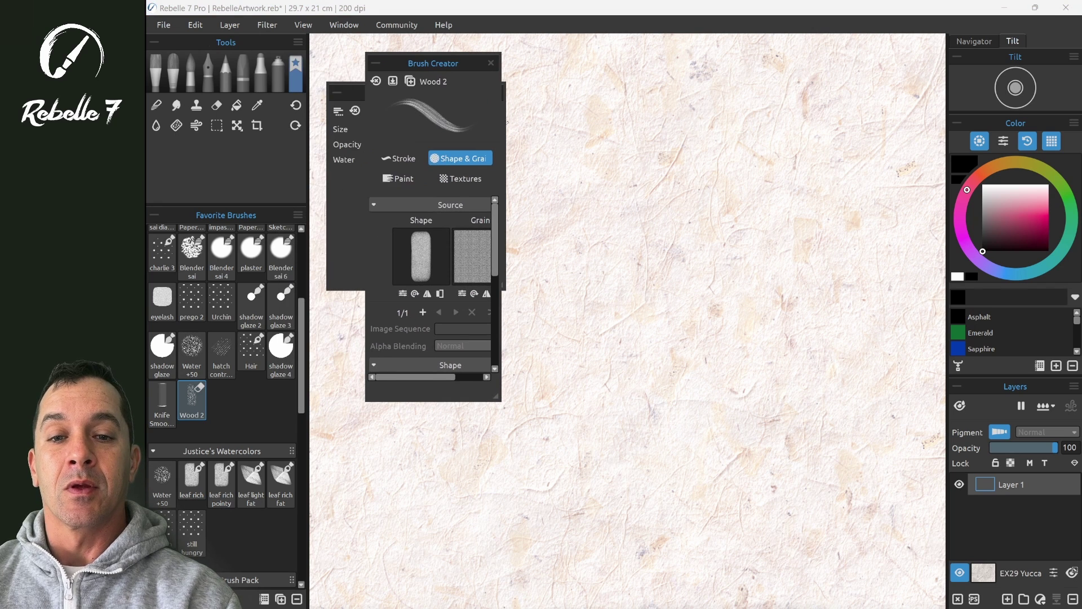
{"action": "left_click", "coordinate": [503, 136]}
{"action": "left_click_drag", "start_coordinate": [500, 337], "coordinate": [622, 325]}
{"action": "mouse_move", "coordinate": [539, 61]}
{"action": "left_mouse_down"}
{"action": "mouse_move", "coordinate": [495, 239]}
{"action": "mouse_move", "coordinate": [487, 237]}
{"action": "left_mouse_up"}
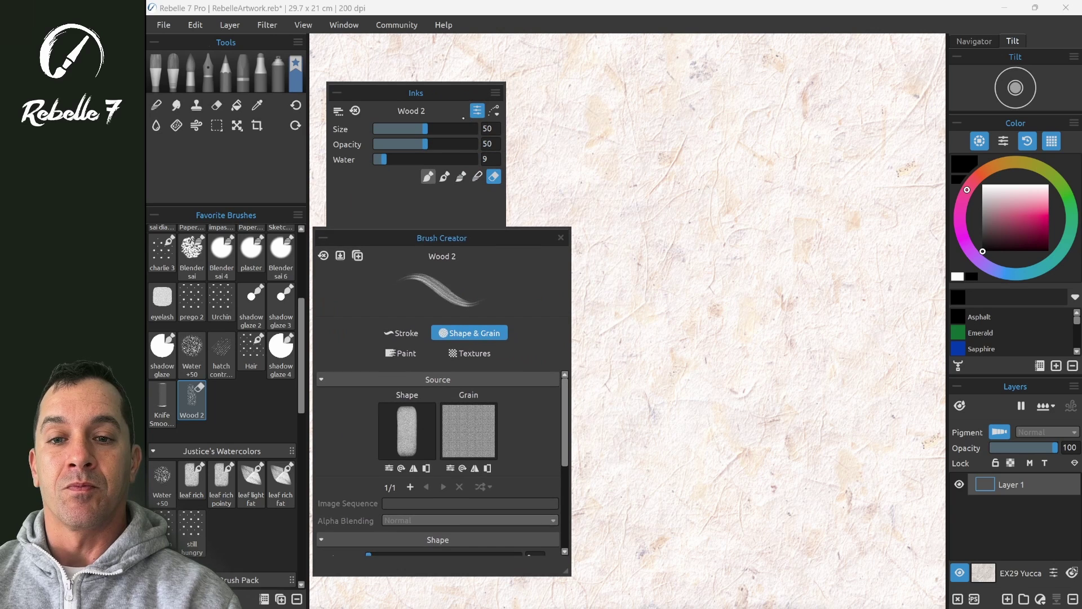
- Dock the Inks panel between the Tools and Favorite Brushes panels and move the Brush Creator up to the canvas's upper edge
{"action": "mouse_move", "coordinate": [449, 92]}
{"action": "left_mouse_down"}
{"action": "mouse_move", "coordinate": [251, 173]}
{"action": "mouse_move", "coordinate": [224, 229]}
{"action": "mouse_move", "coordinate": [236, 230]}
{"action": "mouse_move", "coordinate": [236, 193]}
{"action": "left_mouse_up"}
{"action": "left_click_drag", "start_coordinate": [249, 359], "coordinate": [248, 270]}
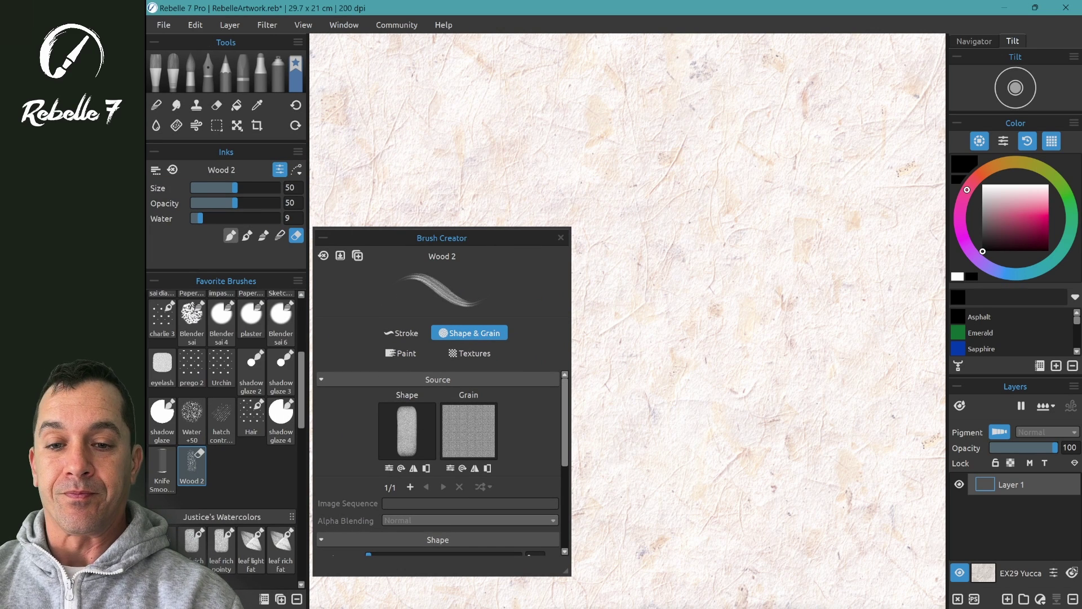
{"action": "left_click_drag", "start_coordinate": [482, 237], "coordinate": [482, 48]}
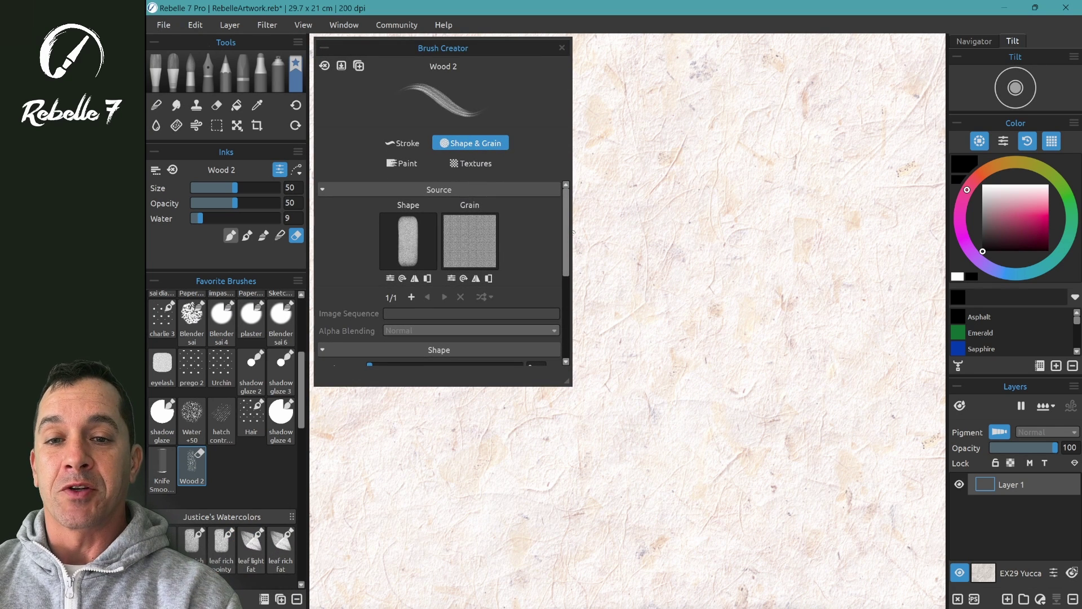
- Reshape the size pen-pressure curve to start at zero, rise slowly and peak before full pressure, and float its editor below the Brush Creator
{"action": "left_click", "coordinate": [404, 142]}
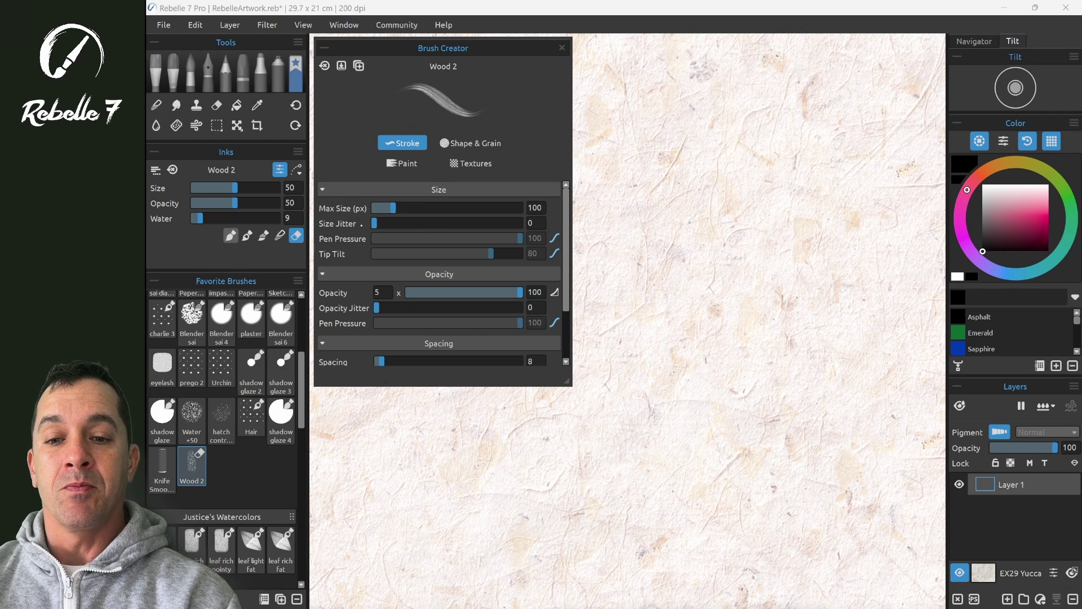
{"action": "left_click", "coordinate": [414, 185]}
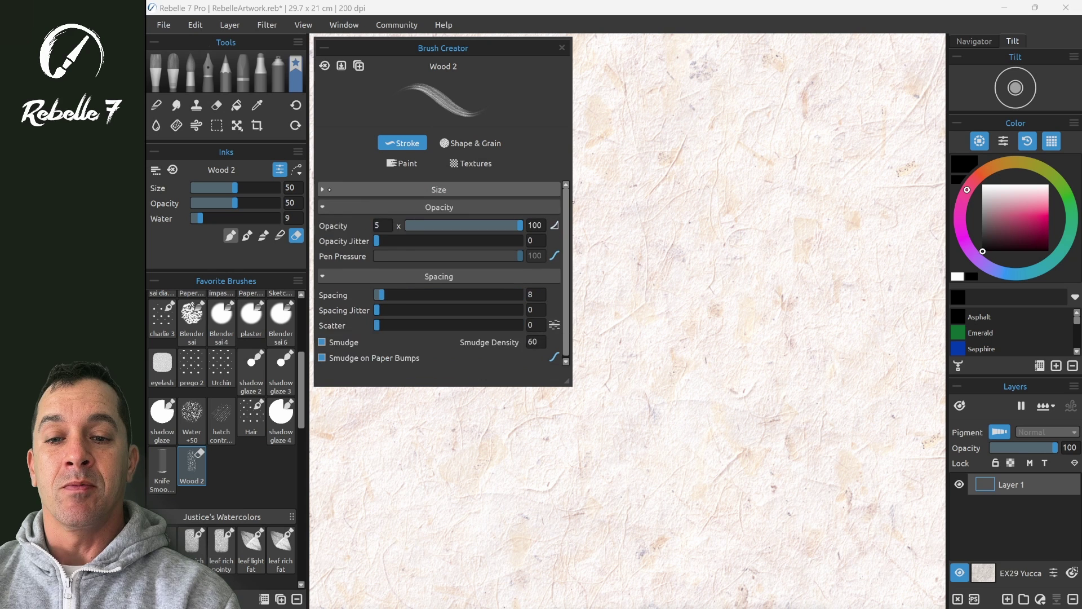
{"action": "left_click", "coordinate": [414, 185]}
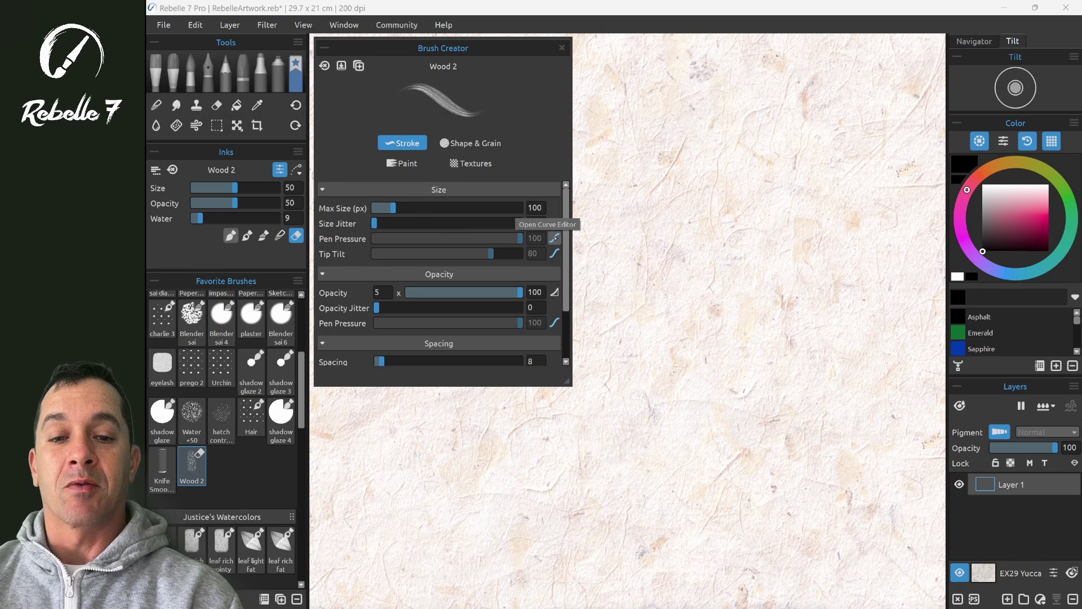
{"action": "left_click", "coordinate": [554, 238]}
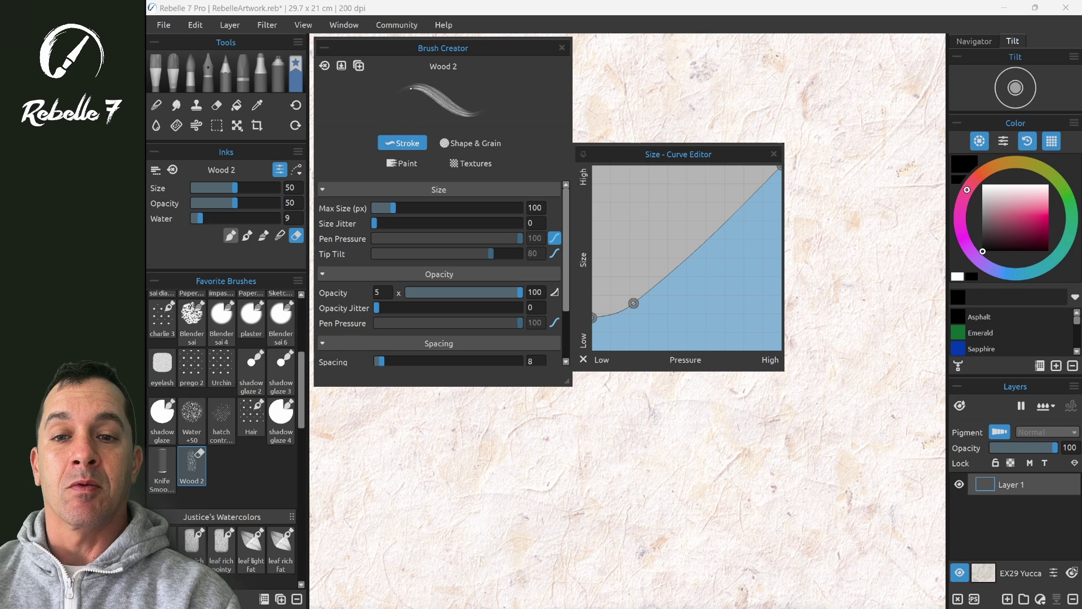
{"action": "left_click_drag", "start_coordinate": [594, 318], "coordinate": [596, 349]}
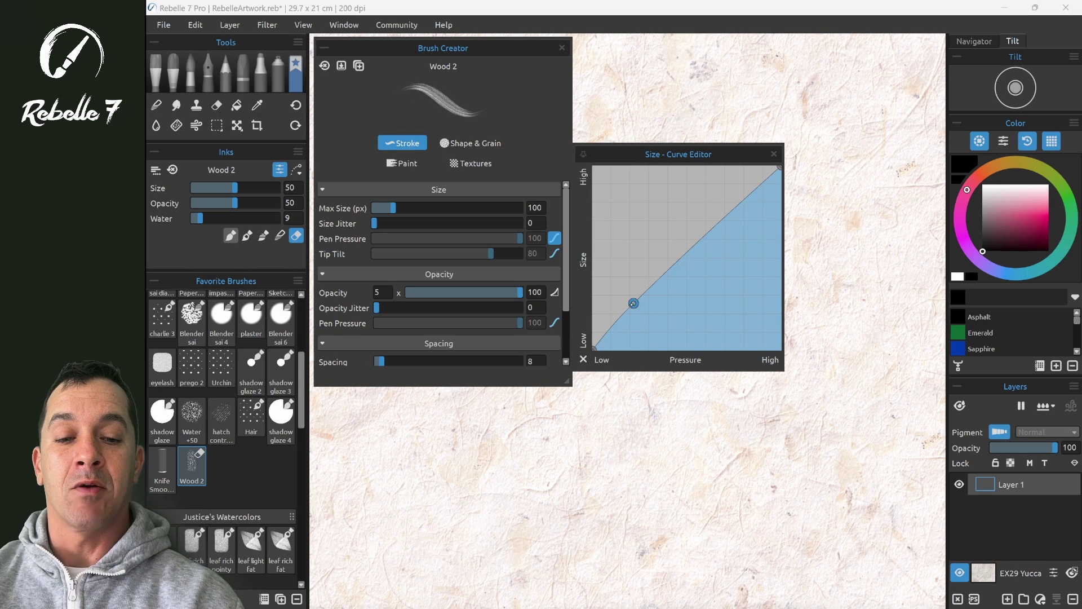
{"action": "left_click_drag", "start_coordinate": [634, 304], "coordinate": [663, 316]}
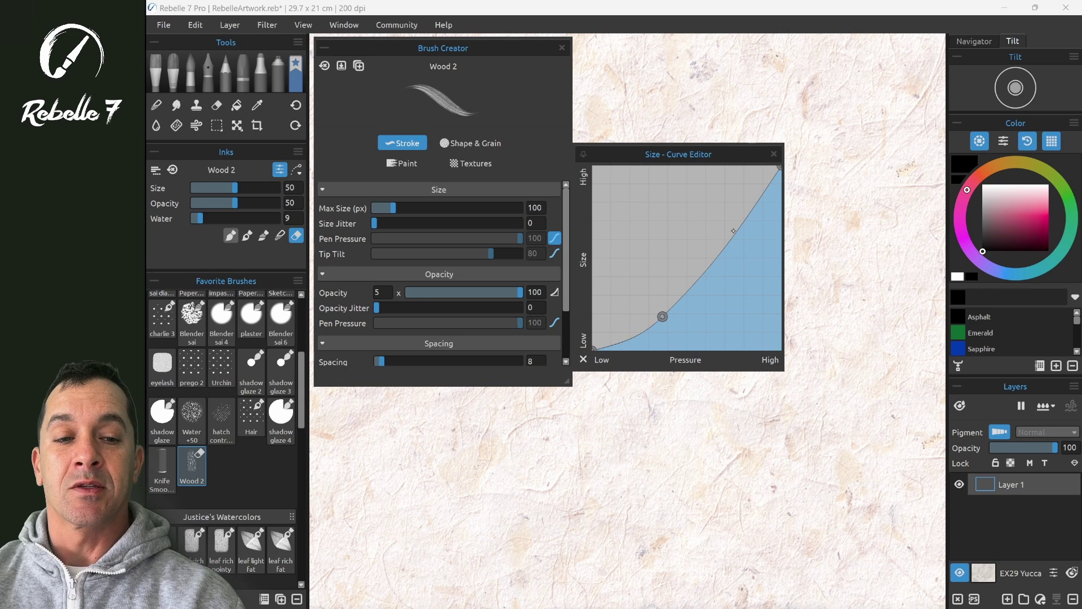
{"action": "left_click_drag", "start_coordinate": [778, 167], "coordinate": [741, 166]}
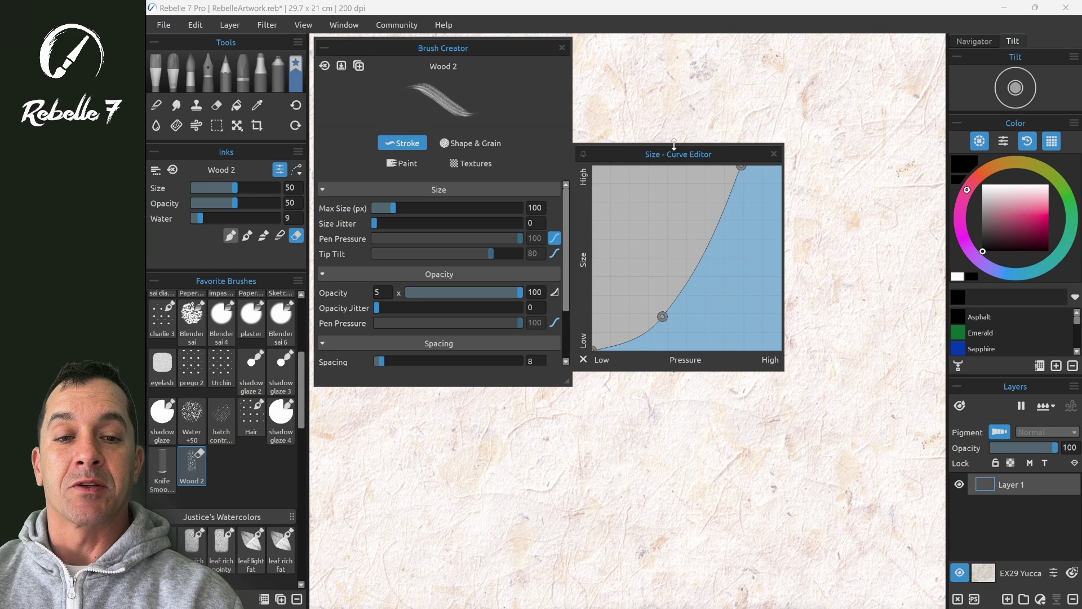
{"action": "left_click", "coordinate": [584, 154]}
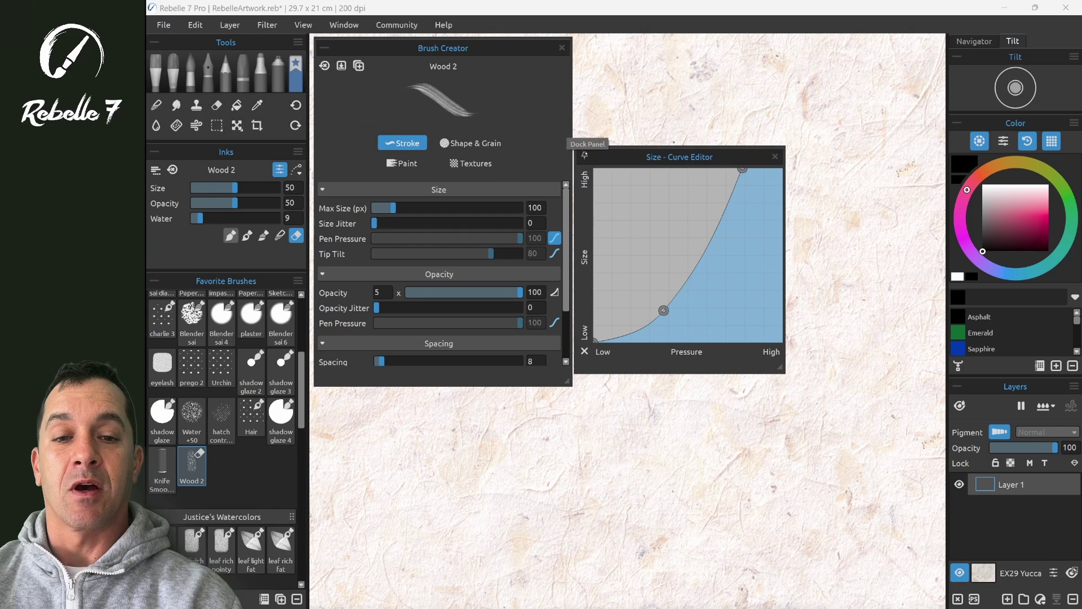
{"action": "mouse_move", "coordinate": [587, 148]}
{"action": "left_mouse_down"}
{"action": "mouse_move", "coordinate": [599, 193]}
{"action": "mouse_move", "coordinate": [466, 395]}
{"action": "mouse_move", "coordinate": [331, 387]}
{"action": "mouse_move", "coordinate": [385, 393]}
{"action": "left_mouse_up"}
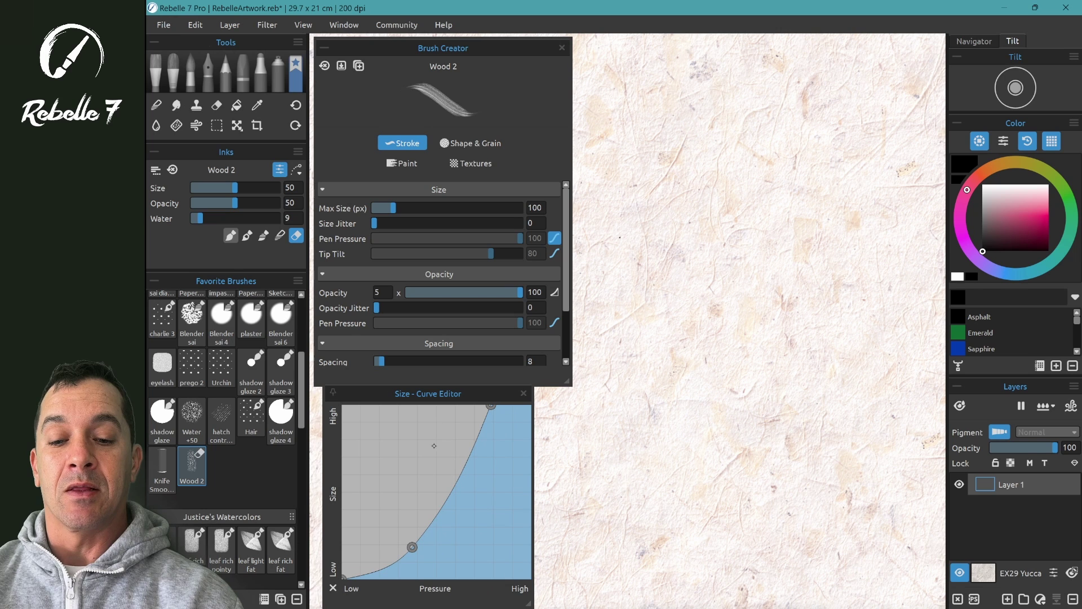
- Switch the brush from erasing to Paint mode and draw a looping black test stroke with varying pressure
{"action": "left_click_drag", "start_coordinate": [620, 237], "coordinate": [613, 336]}
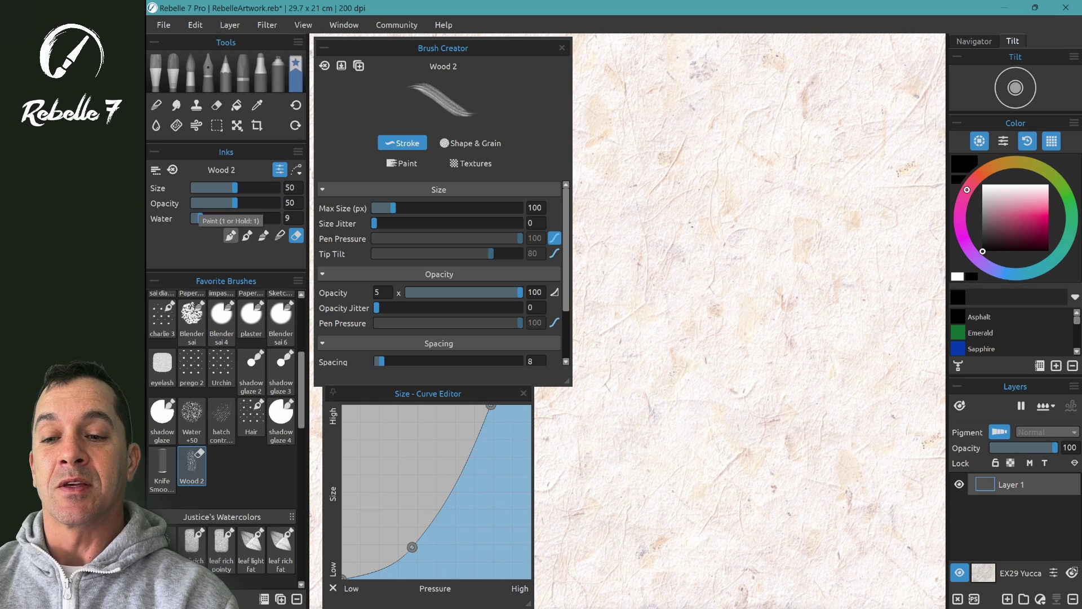
{"action": "left_click", "coordinate": [231, 235]}
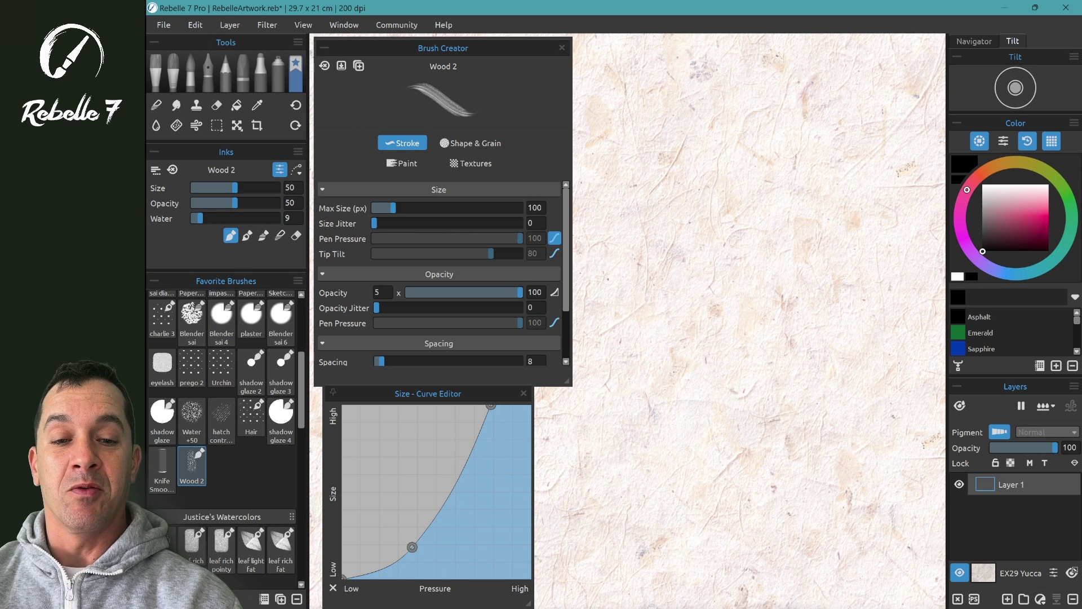
{"action": "mouse_move", "coordinate": [646, 243]}
{"action": "left_mouse_down"}
{"action": "mouse_move", "coordinate": [733, 172]}
{"action": "mouse_move", "coordinate": [815, 142]}
{"action": "mouse_move", "coordinate": [793, 192]}
{"action": "mouse_move", "coordinate": [643, 310]}
{"action": "mouse_move", "coordinate": [603, 388]}
{"action": "left_mouse_up"}
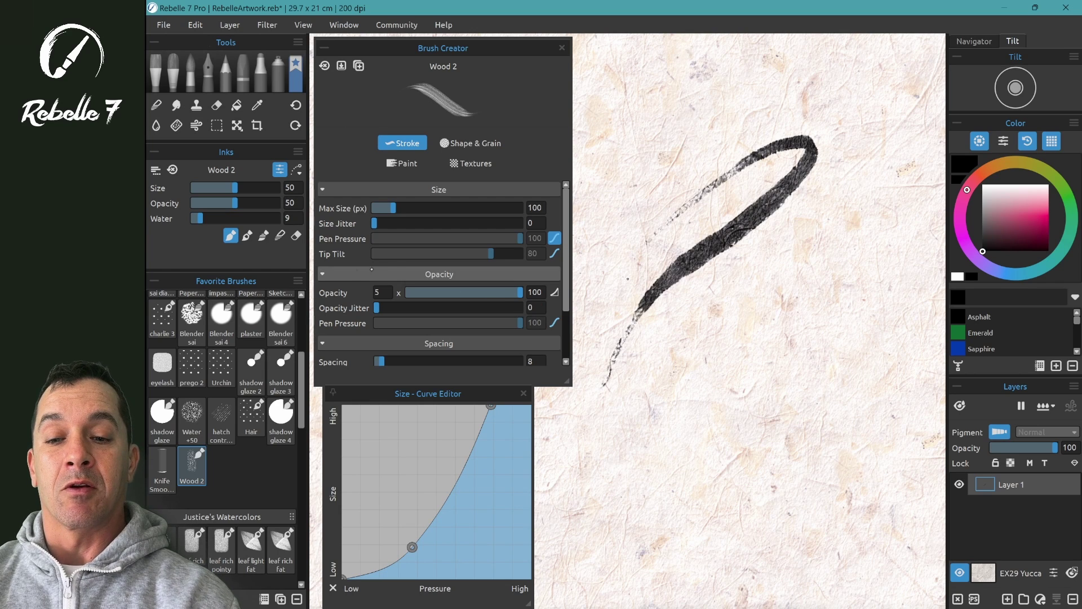
- Flatten the opacity pen-pressure curve at the highest opacity for all pressures
{"action": "left_click", "coordinate": [322, 189]}
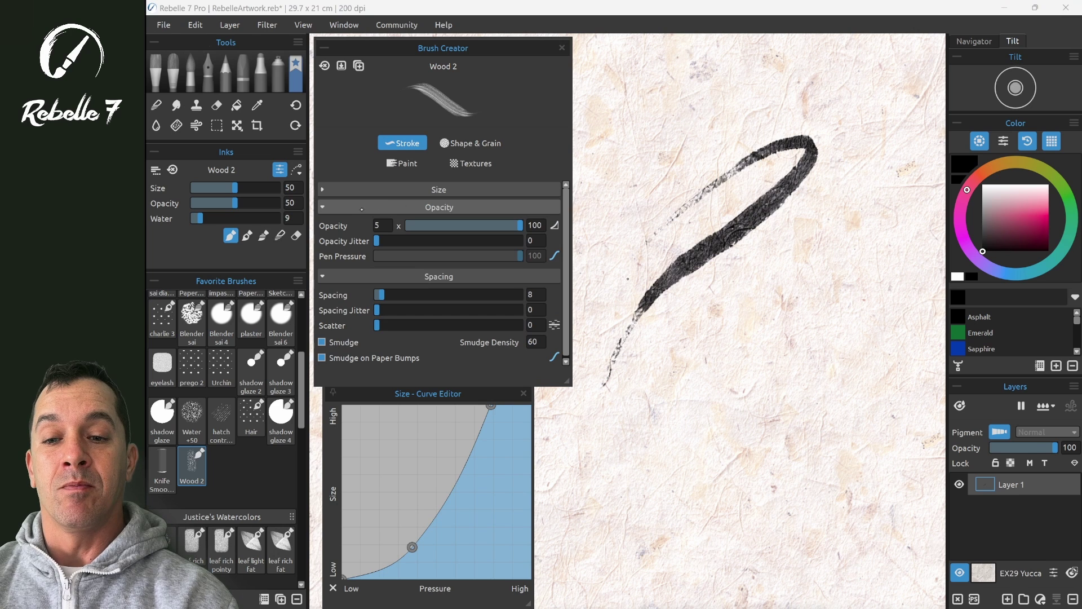
{"action": "left_click", "coordinate": [322, 207]}
{"action": "left_click", "coordinate": [439, 206]}
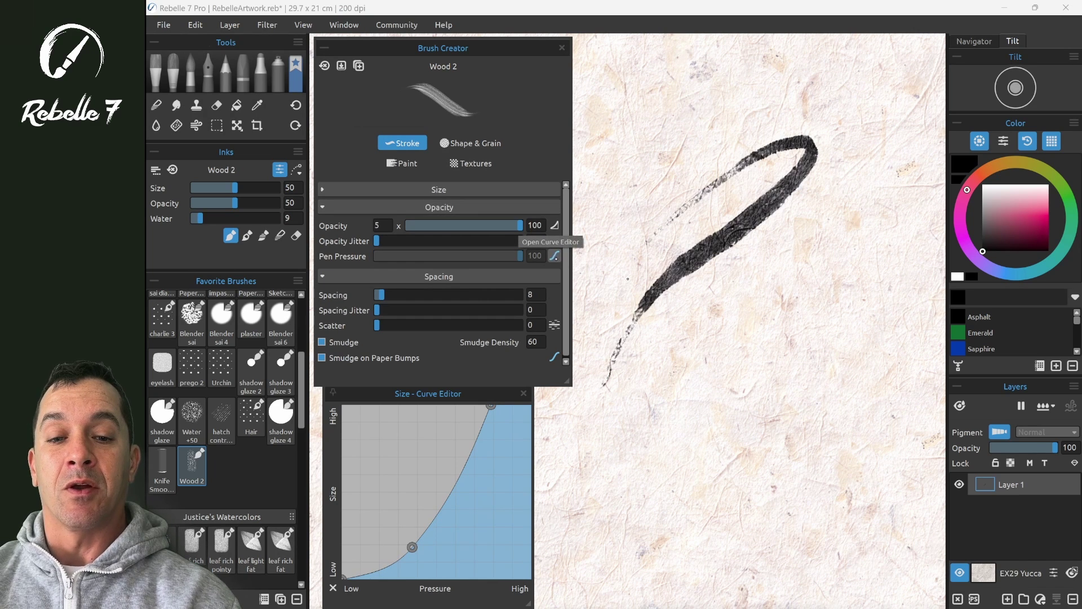
{"action": "left_click", "coordinate": [554, 255]}
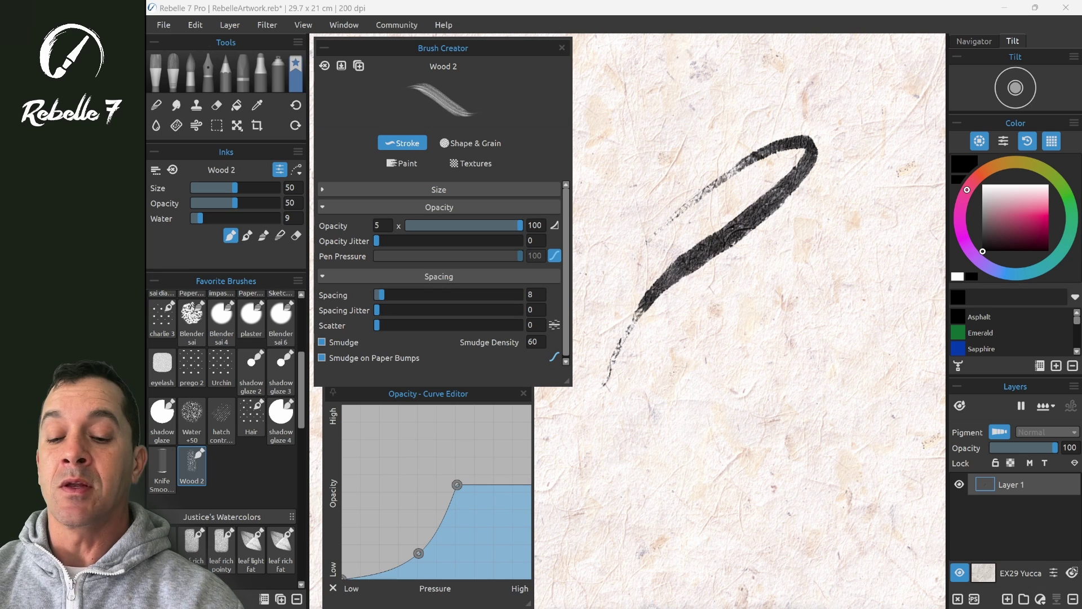
{"action": "left_click_drag", "start_coordinate": [345, 577], "coordinate": [428, 547]}
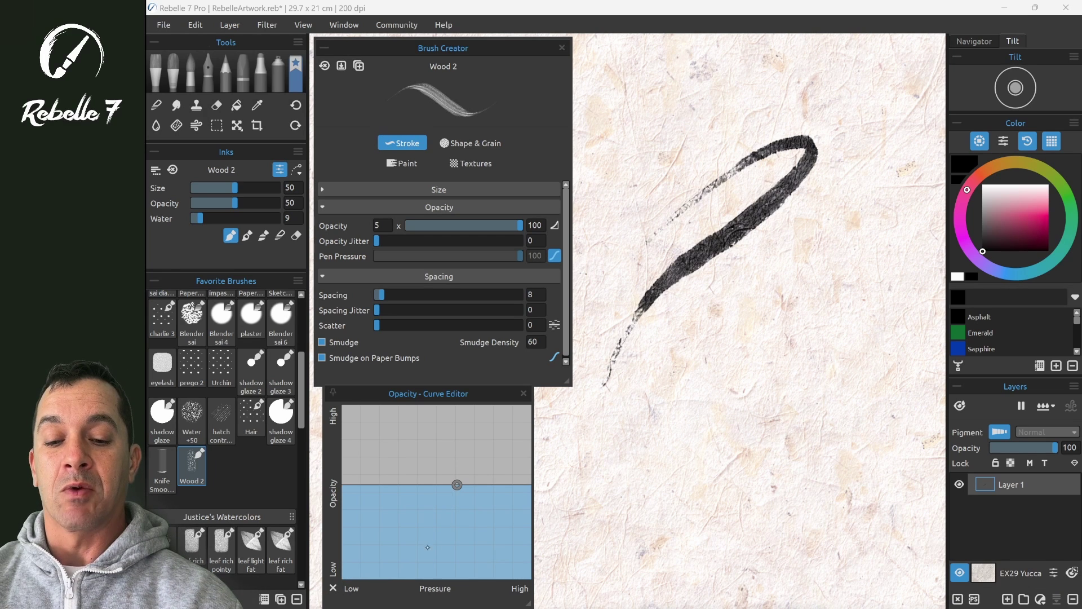
{"action": "left_click_drag", "start_coordinate": [457, 484], "coordinate": [432, 404]}
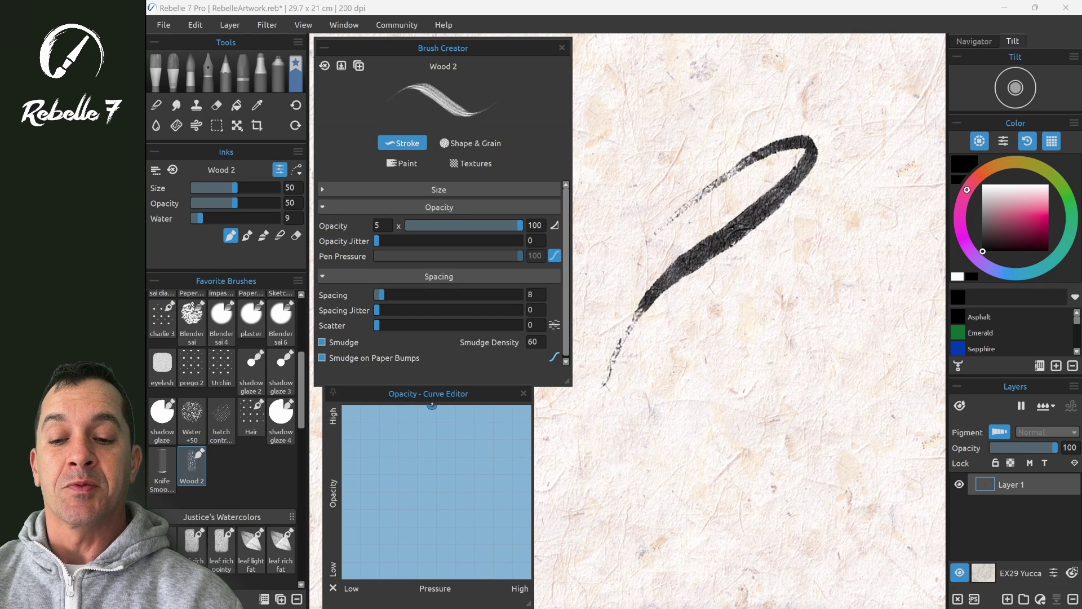
- Test the opacity curve with light and heavy looping strokes and a small thick ring, and close the curve editor
{"action": "mouse_move", "coordinate": [640, 398]}
{"action": "left_mouse_down"}
{"action": "mouse_move", "coordinate": [737, 332]}
{"action": "mouse_move", "coordinate": [759, 340]}
{"action": "mouse_move", "coordinate": [617, 438]}
{"action": "mouse_move", "coordinate": [602, 471]}
{"action": "mouse_move", "coordinate": [648, 465]}
{"action": "mouse_move", "coordinate": [710, 424]}
{"action": "mouse_move", "coordinate": [801, 302]}
{"action": "mouse_move", "coordinate": [825, 325]}
{"action": "mouse_move", "coordinate": [800, 384]}
{"action": "mouse_move", "coordinate": [760, 432]}
{"action": "mouse_move", "coordinate": [591, 533]}
{"action": "mouse_move", "coordinate": [591, 545]}
{"action": "mouse_move", "coordinate": [649, 538]}
{"action": "mouse_move", "coordinate": [753, 482]}
{"action": "left_mouse_up"}
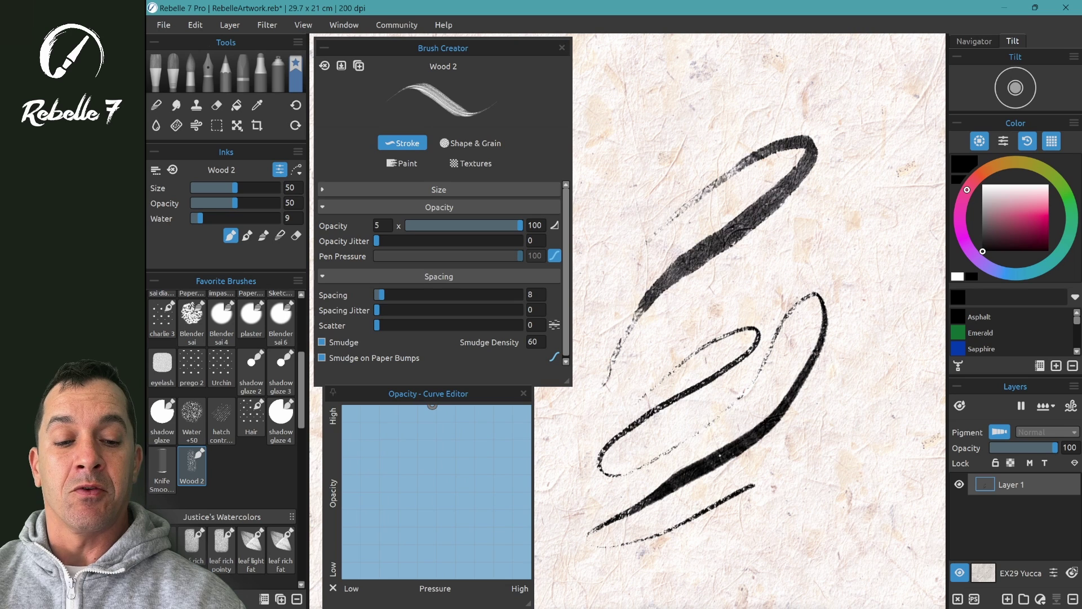
{"action": "mouse_move", "coordinate": [840, 417]}
{"action": "left_mouse_down"}
{"action": "mouse_move", "coordinate": [807, 443]}
{"action": "mouse_move", "coordinate": [829, 418]}
{"action": "left_mouse_up"}
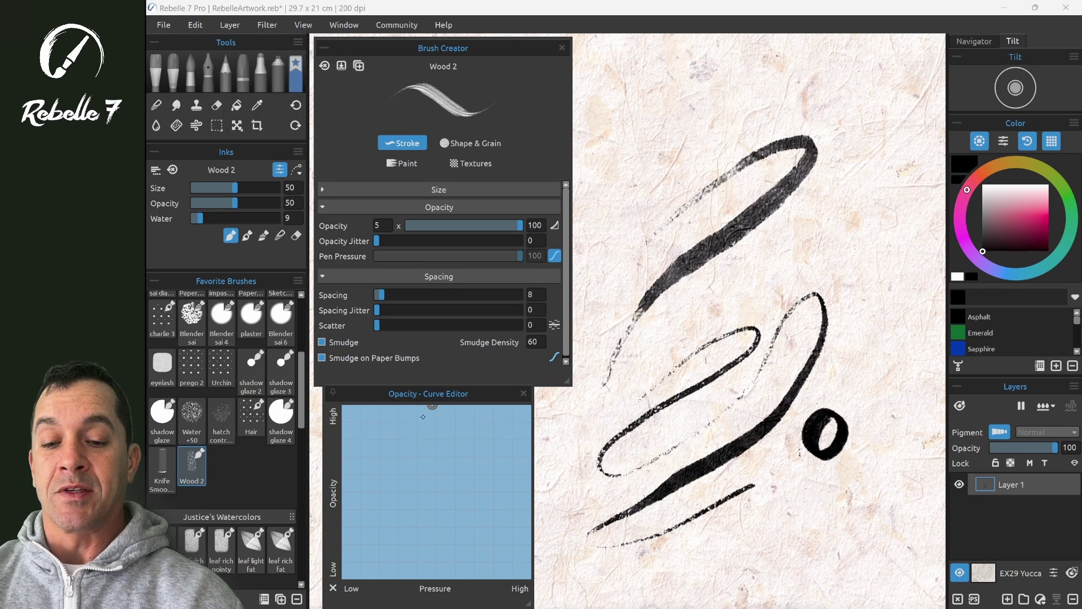
{"action": "mouse_move", "coordinate": [432, 405]}
{"action": "left_mouse_down"}
{"action": "mouse_move", "coordinate": [431, 510]}
{"action": "mouse_move", "coordinate": [444, 405]}
{"action": "left_mouse_up"}
{"action": "mouse_move", "coordinate": [702, 298]}
{"action": "left_mouse_down"}
{"action": "mouse_move", "coordinate": [845, 219]}
{"action": "mouse_move", "coordinate": [747, 234]}
{"action": "mouse_move", "coordinate": [788, 296]}
{"action": "mouse_move", "coordinate": [856, 208]}
{"action": "left_mouse_up"}
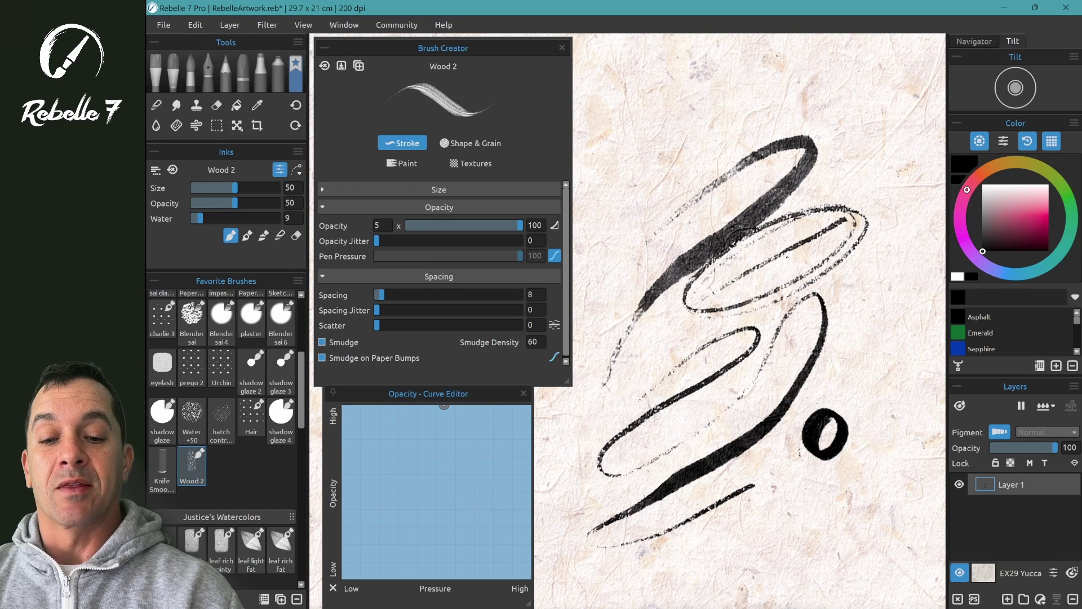
{"action": "left_click", "coordinate": [522, 393]}
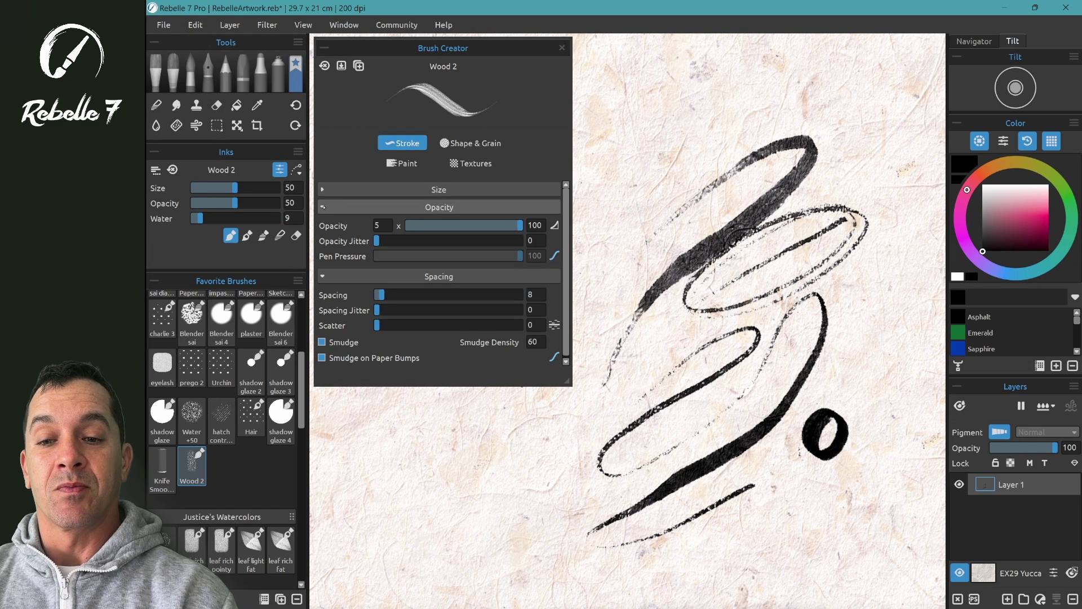
- Open the pressure curve for Paper Texture Strength in the Paint settings and draw a circular test stroke over the first stroke
{"action": "left_click", "coordinate": [406, 207]}
{"action": "left_click", "coordinate": [402, 162]}
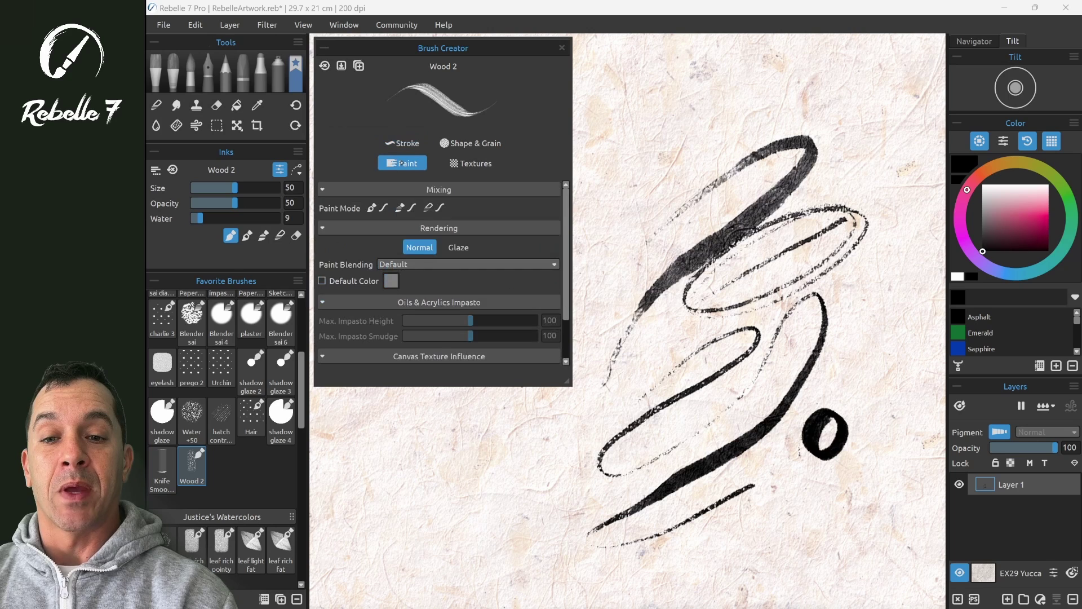
{"action": "scroll", "coordinate": [439, 254], "scroll_direction": "down", "scroll_amount": 2}
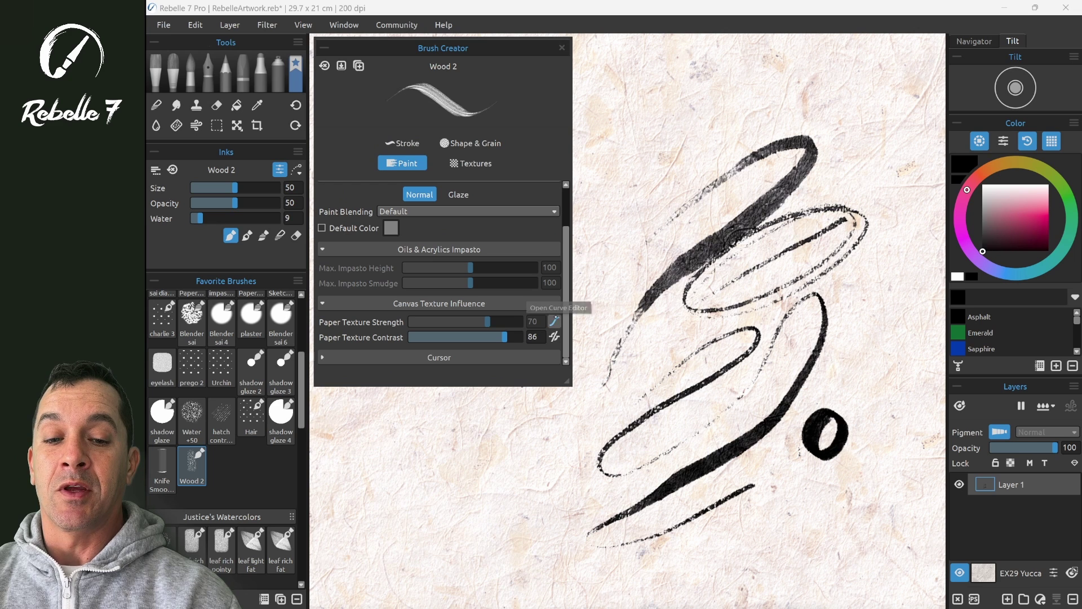
{"action": "left_click", "coordinate": [555, 321]}
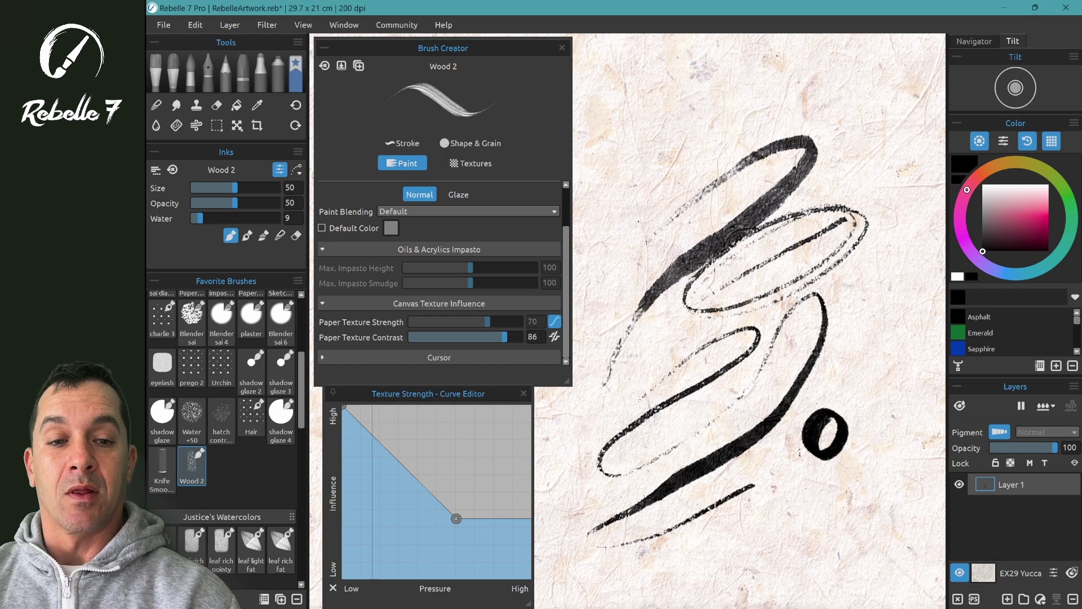
{"action": "mouse_move", "coordinate": [702, 172]}
{"action": "left_mouse_down"}
{"action": "mouse_move", "coordinate": [634, 202]}
{"action": "mouse_move", "coordinate": [674, 251]}
{"action": "left_mouse_up"}
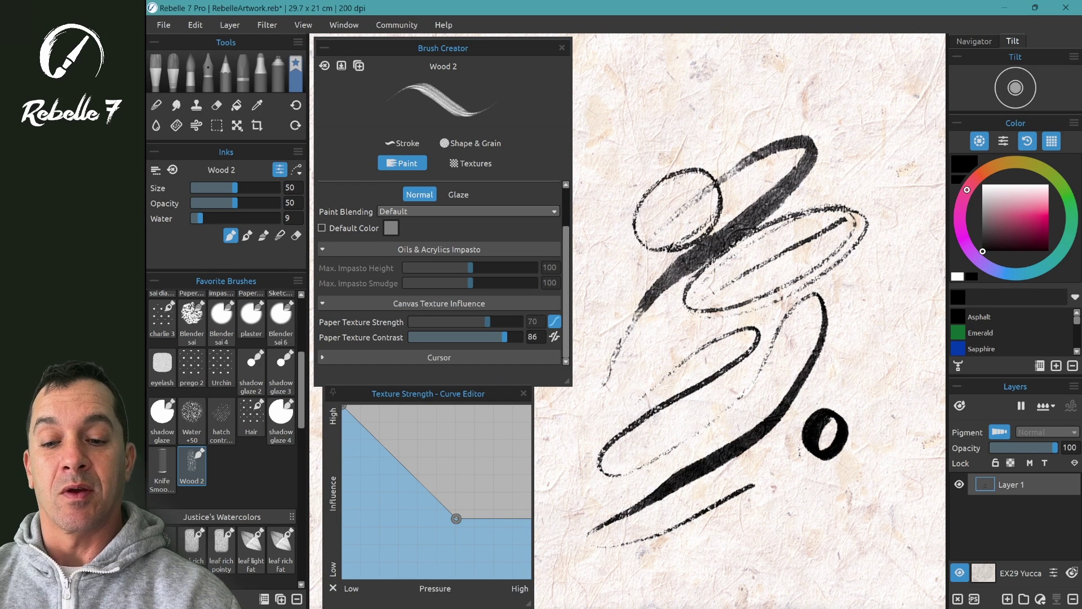
- Flatten the texture strength curve at the highest influence for all pressures and scribble test strokes above the circle
{"action": "left_click_drag", "start_coordinate": [347, 412], "coordinate": [376, 516]}
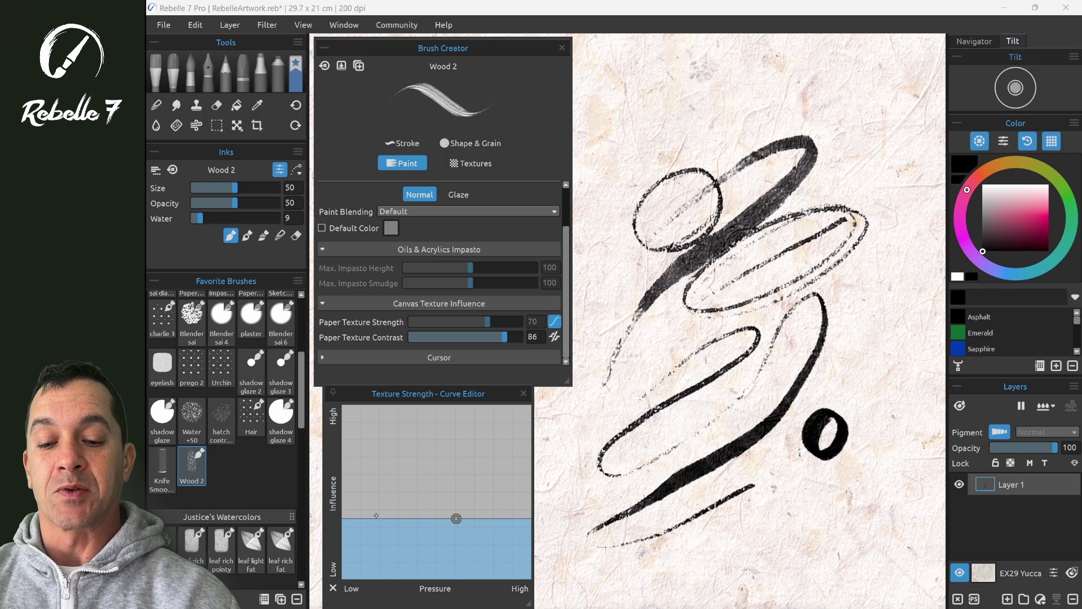
{"action": "left_click_drag", "start_coordinate": [456, 518], "coordinate": [429, 407]}
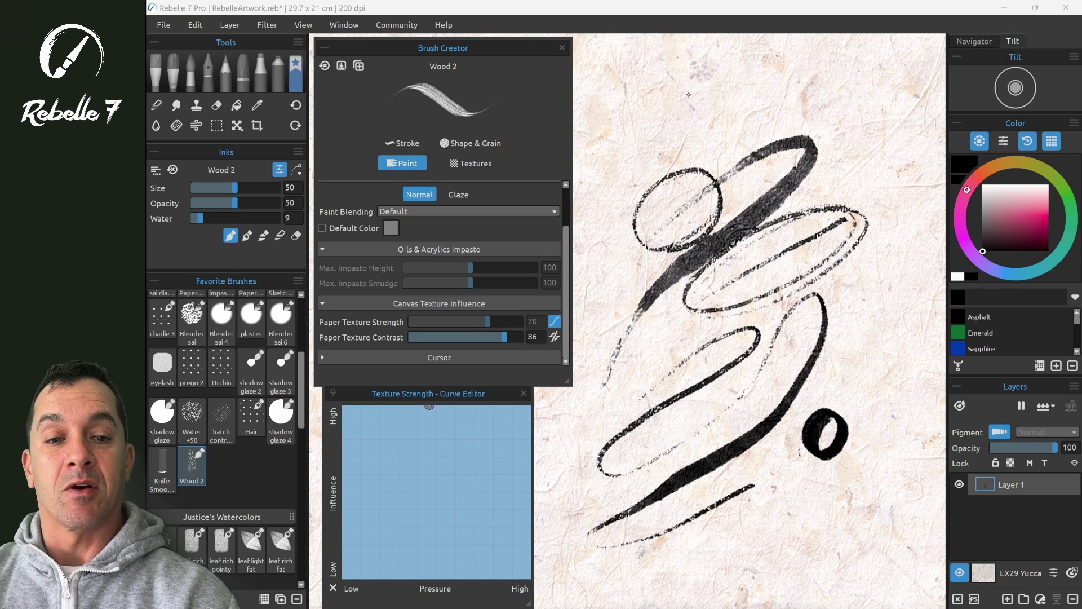
{"action": "mouse_move", "coordinate": [711, 67]}
{"action": "left_mouse_down"}
{"action": "mouse_move", "coordinate": [626, 127]}
{"action": "mouse_move", "coordinate": [750, 84]}
{"action": "mouse_move", "coordinate": [812, 99]}
{"action": "mouse_move", "coordinate": [808, 120]}
{"action": "mouse_move", "coordinate": [759, 161]}
{"action": "mouse_move", "coordinate": [685, 57]}
{"action": "mouse_move", "coordinate": [637, 84]}
{"action": "mouse_move", "coordinate": [648, 136]}
{"action": "mouse_move", "coordinate": [702, 145]}
{"action": "left_mouse_up"}
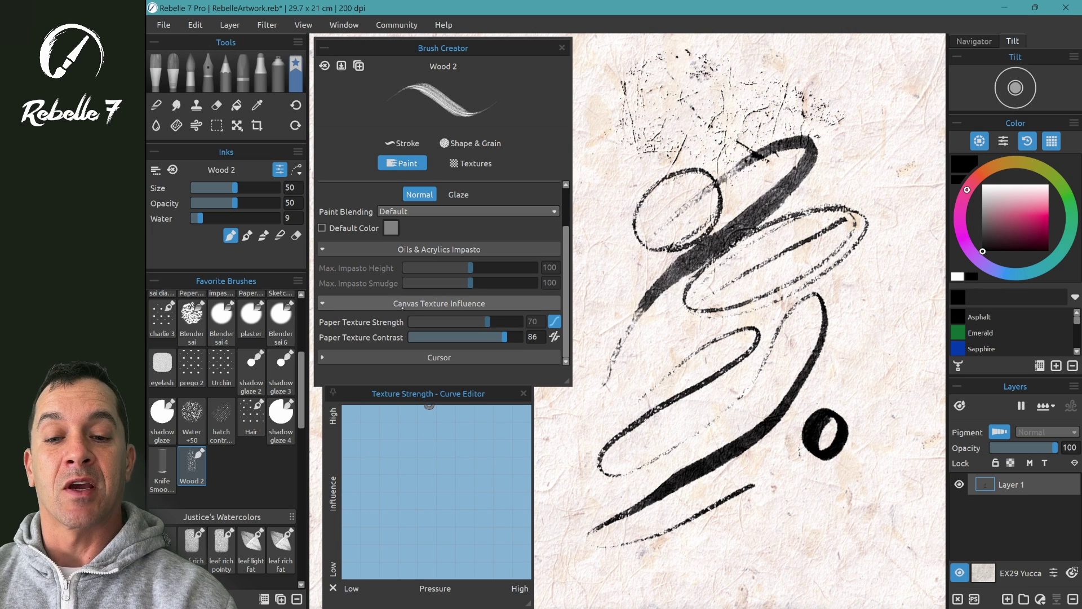
{"action": "left_click", "coordinate": [429, 405]}
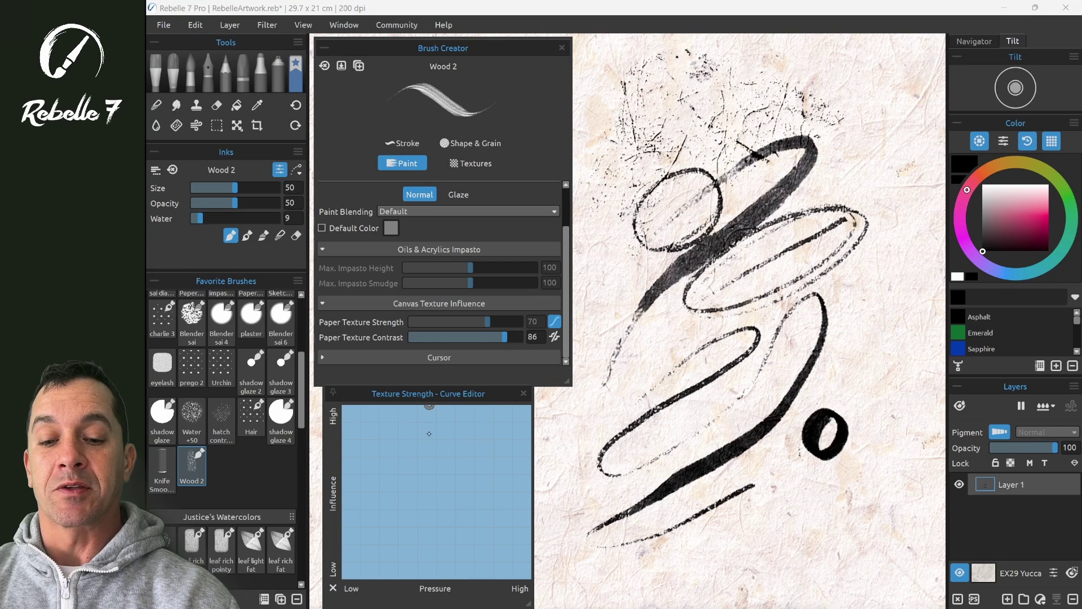
- Flatten the texture strength curve at the lowest influence for all pressures and paint light and heavy test strokes on a blank canvas area
{"action": "left_click_drag", "start_coordinate": [429, 433], "coordinate": [429, 575]}
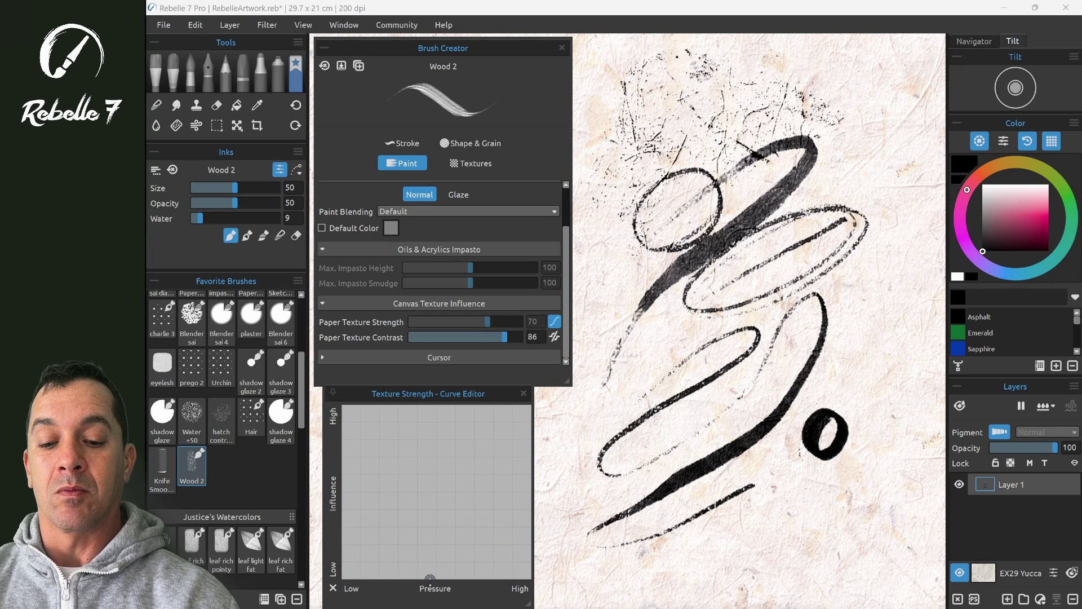
{"action": "mouse_move", "coordinate": [590, 412]}
{"action": "left_mouse_down"}
{"action": "mouse_move", "coordinate": [761, 236]}
{"action": "mouse_move", "coordinate": [924, 371]}
{"action": "mouse_move", "coordinate": [927, 399]}
{"action": "left_mouse_up"}
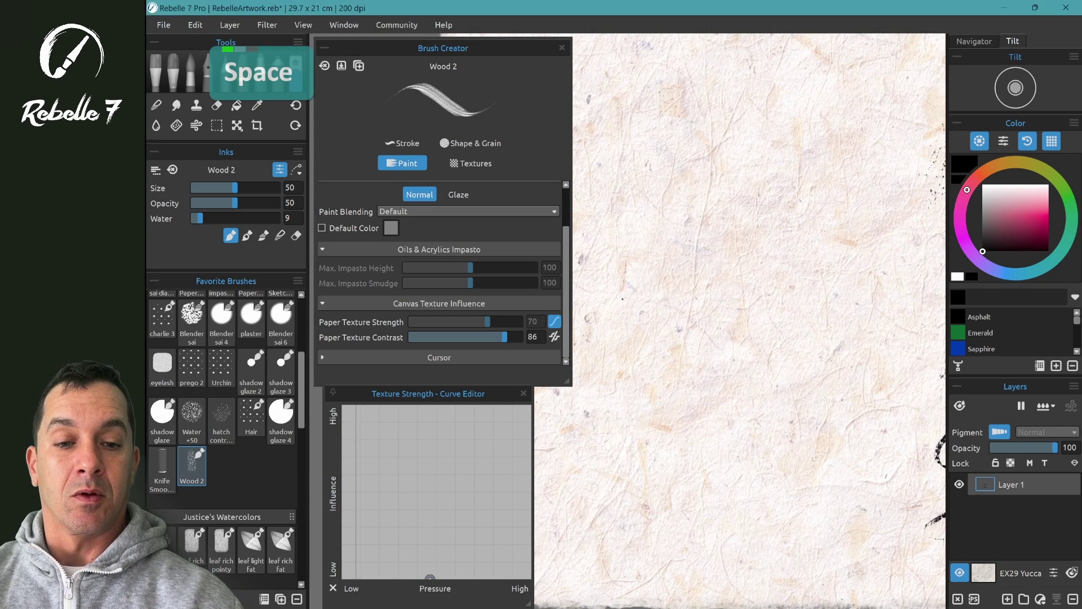
{"action": "mouse_move", "coordinate": [646, 281]}
{"action": "left_mouse_down"}
{"action": "mouse_move", "coordinate": [788, 217]}
{"action": "mouse_move", "coordinate": [733, 287]}
{"action": "mouse_move", "coordinate": [648, 344]}
{"action": "mouse_move", "coordinate": [770, 324]}
{"action": "left_mouse_up"}
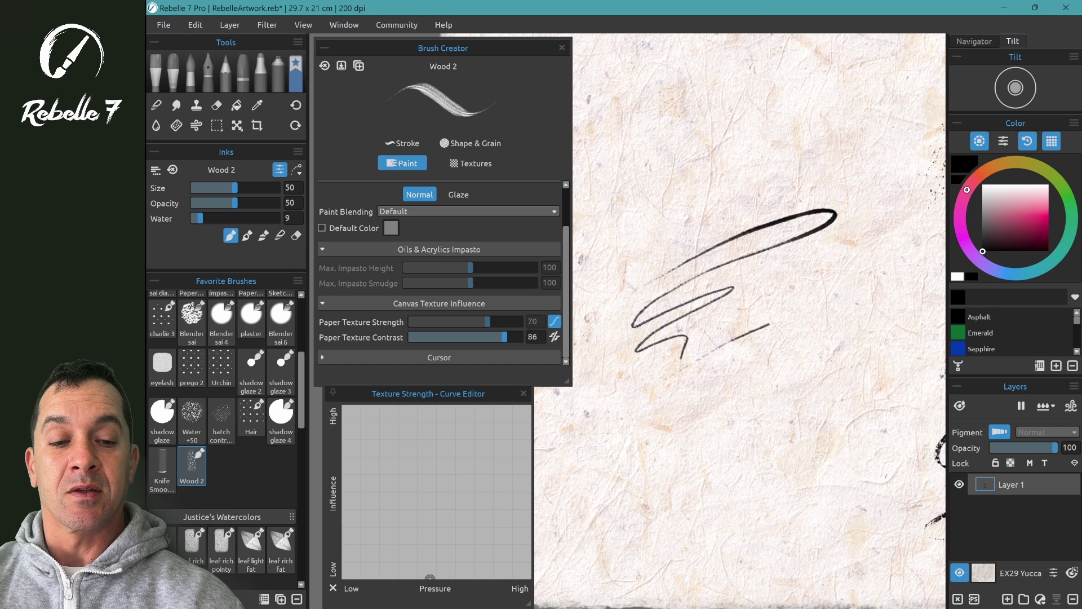
{"action": "left_click_drag", "start_coordinate": [637, 409], "coordinate": [795, 329]}
{"action": "left_click_drag", "start_coordinate": [671, 417], "coordinate": [824, 343]}
{"action": "mouse_move", "coordinate": [602, 138]}
{"action": "left_mouse_down"}
{"action": "mouse_move", "coordinate": [727, 79]}
{"action": "mouse_move", "coordinate": [759, 75]}
{"action": "mouse_move", "coordinate": [760, 102]}
{"action": "mouse_move", "coordinate": [641, 163]}
{"action": "mouse_move", "coordinate": [623, 199]}
{"action": "mouse_move", "coordinate": [659, 195]}
{"action": "mouse_move", "coordinate": [784, 141]}
{"action": "left_mouse_up"}
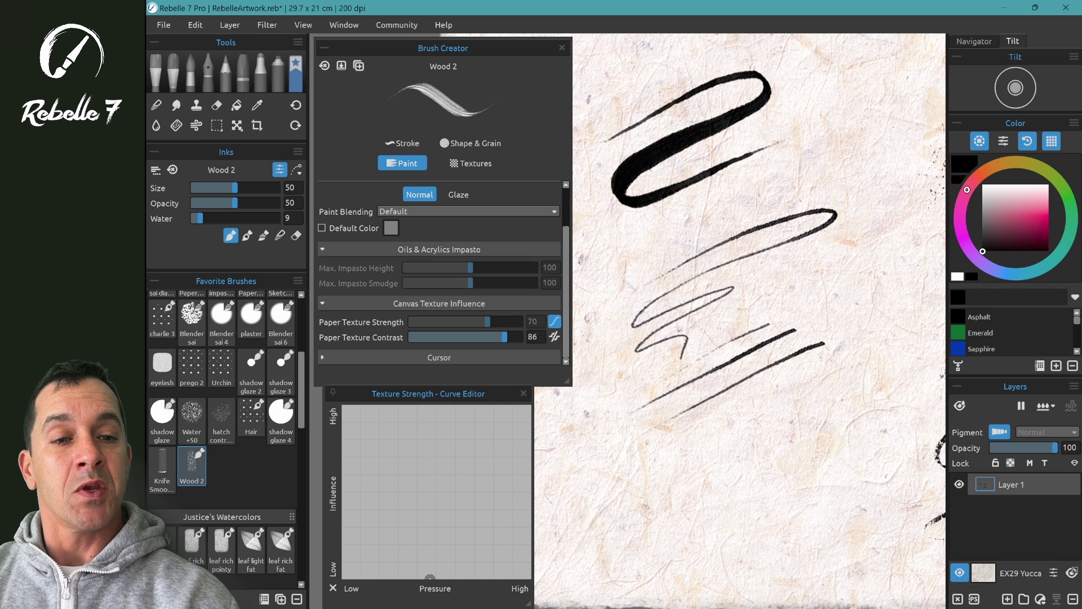
{"action": "left_click_drag", "start_coordinate": [770, 179], "coordinate": [765, 184]}
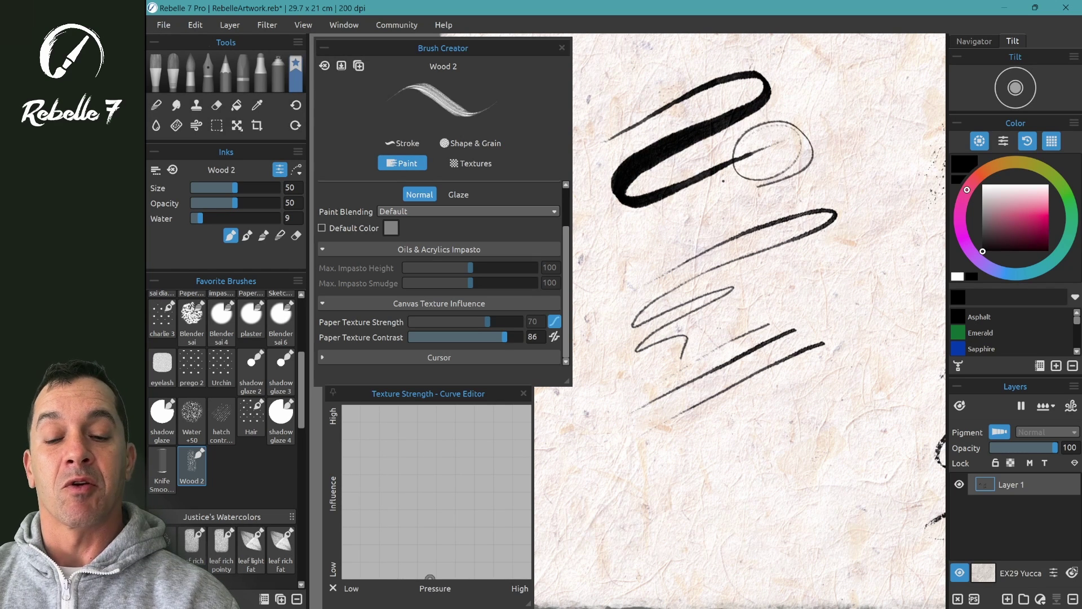
- Reshape the texture strength curve to slope from about a quarter influence at lowest pressure down to none at about two-thirds pressure
{"action": "left_click_drag", "start_coordinate": [430, 578], "coordinate": [471, 578]}
{"action": "left_click", "coordinate": [404, 463]}
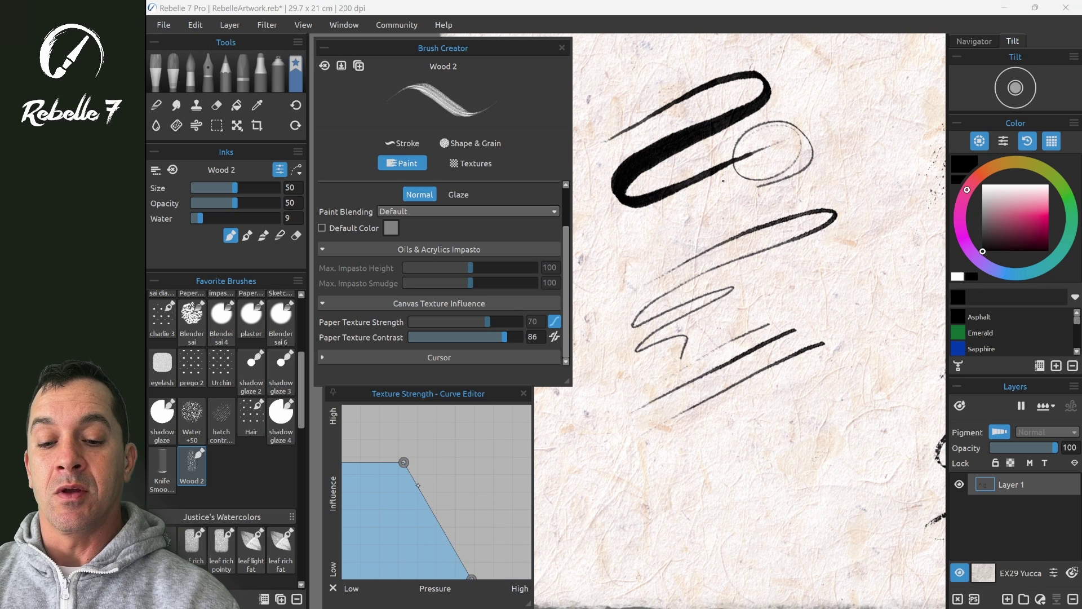
{"action": "left_click_drag", "start_coordinate": [404, 463], "coordinate": [343, 536]}
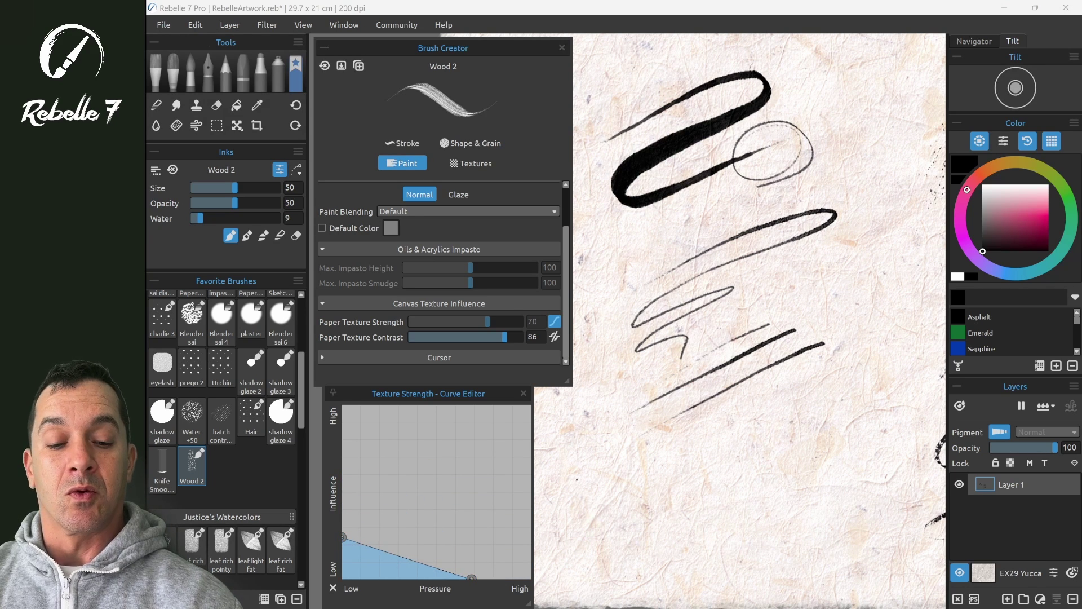
- Test the sloped texture curve with light scribbles and heavier strokes below the earlier ones, and reset the Wood 2 brush changes
{"action": "mouse_move", "coordinate": [649, 439]}
{"action": "left_mouse_down"}
{"action": "mouse_move", "coordinate": [744, 403]}
{"action": "mouse_move", "coordinate": [807, 386]}
{"action": "mouse_move", "coordinate": [629, 510]}
{"action": "mouse_move", "coordinate": [679, 506]}
{"action": "left_mouse_up"}
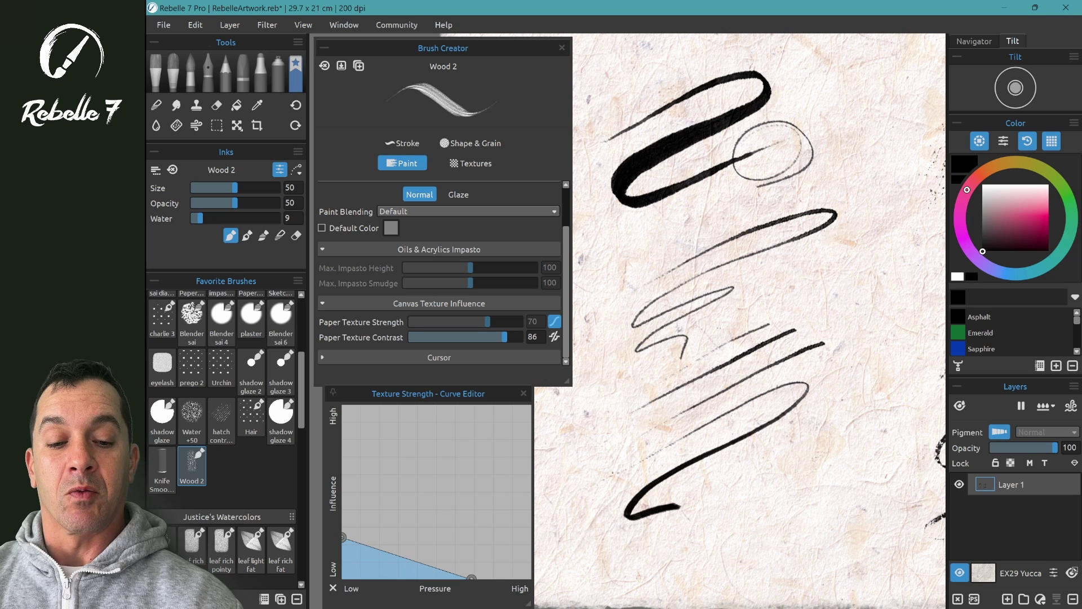
{"action": "left_click_drag", "start_coordinate": [596, 463], "coordinate": [655, 454]}
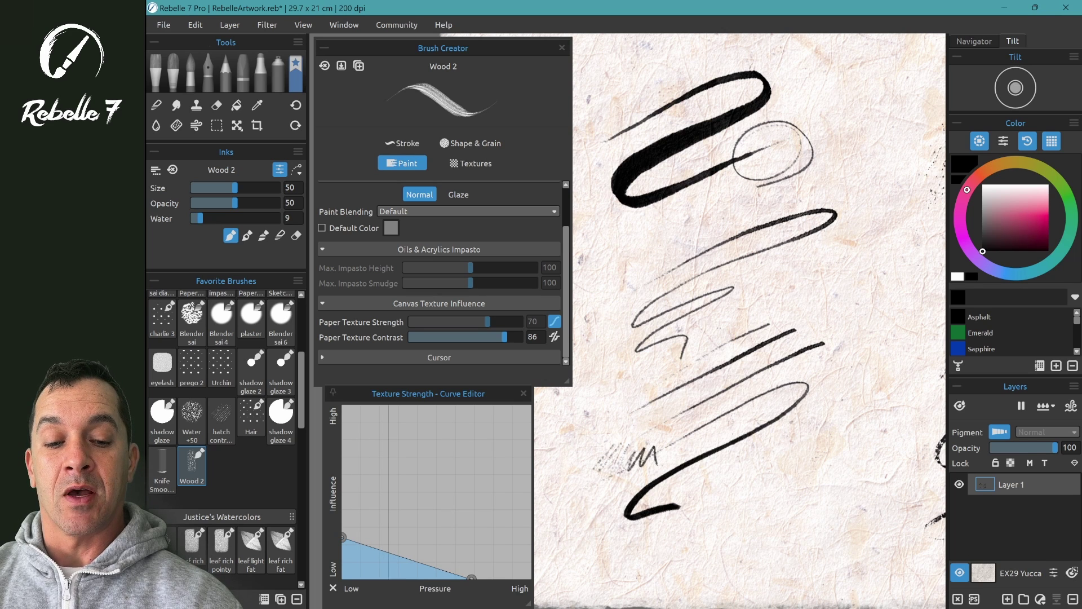
{"action": "left_click_drag", "start_coordinate": [615, 386], "coordinate": [653, 366]}
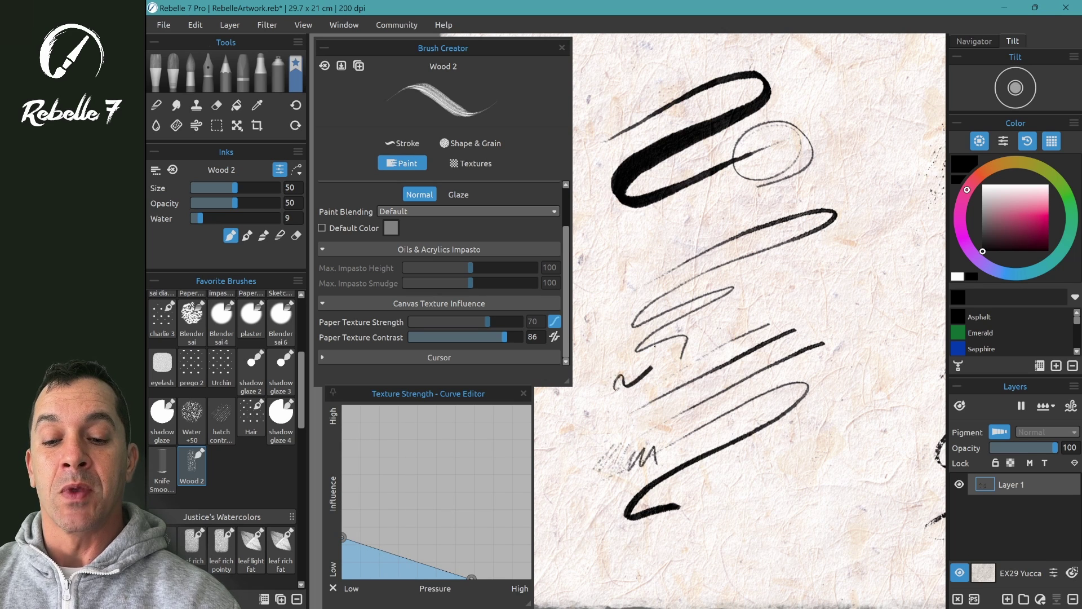
{"action": "left_click_drag", "start_coordinate": [578, 427], "coordinate": [574, 429]}
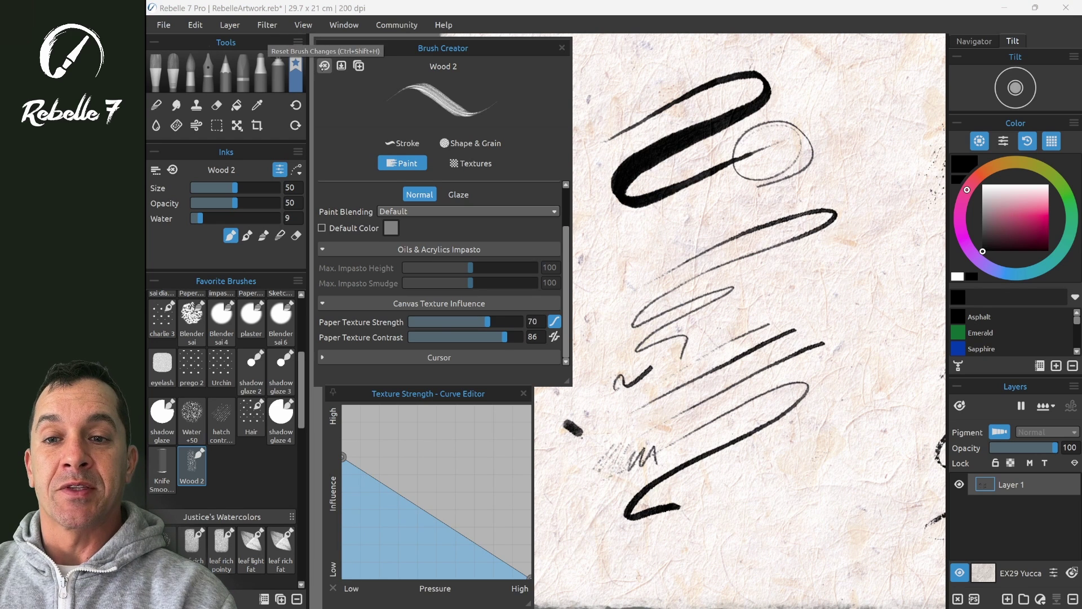
{"action": "left_click", "coordinate": [324, 65]}
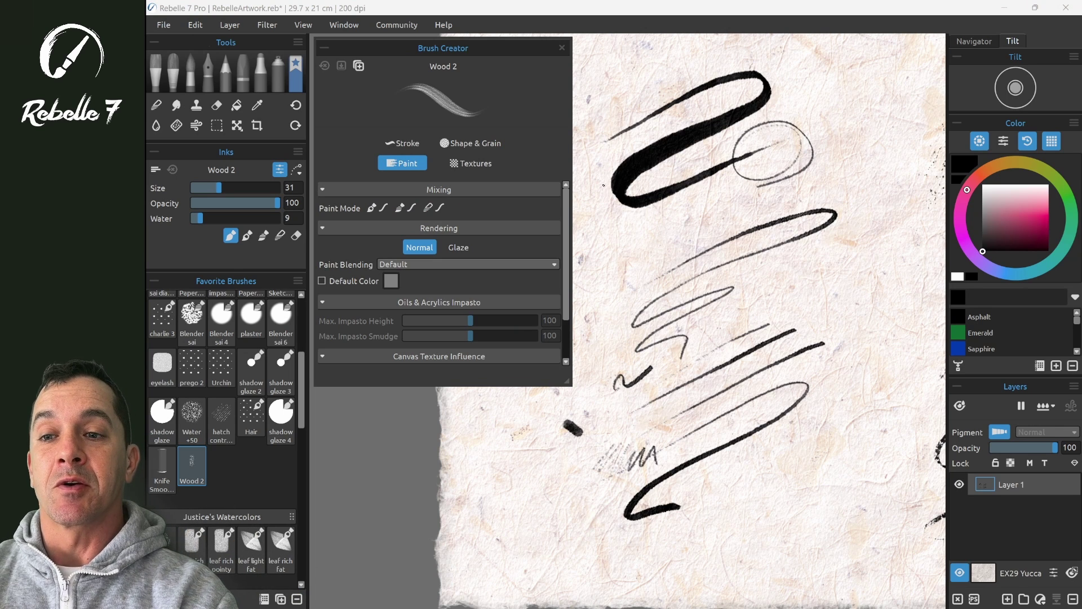
- Switch to the Oils & Acrylics brushes, show all brush groups and choose the Round brush from the Metallic group
{"action": "key", "text": "shift+o"}
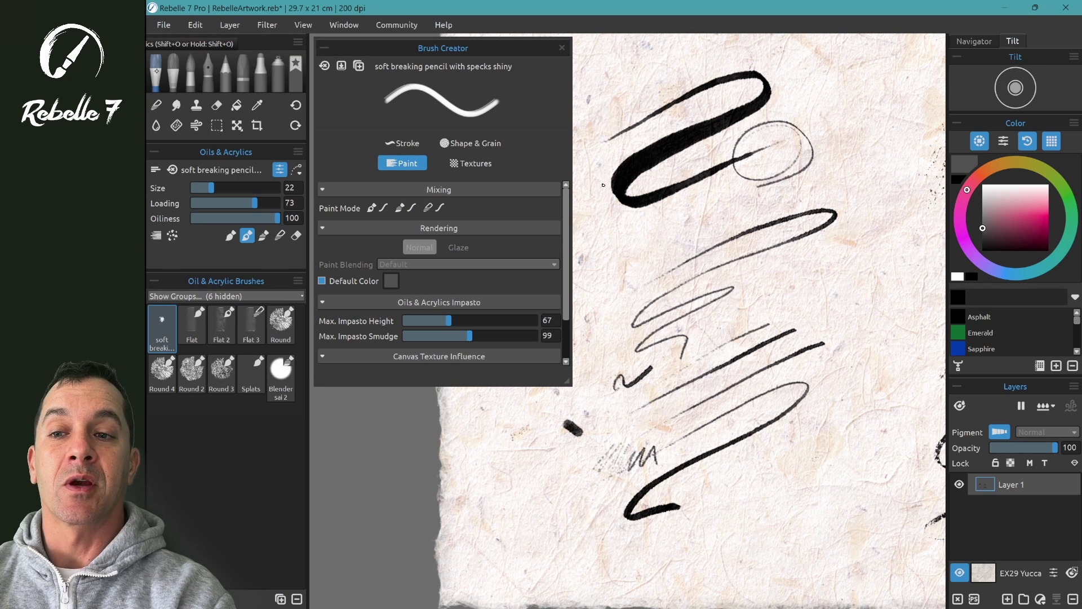
{"action": "left_click", "coordinate": [225, 296]}
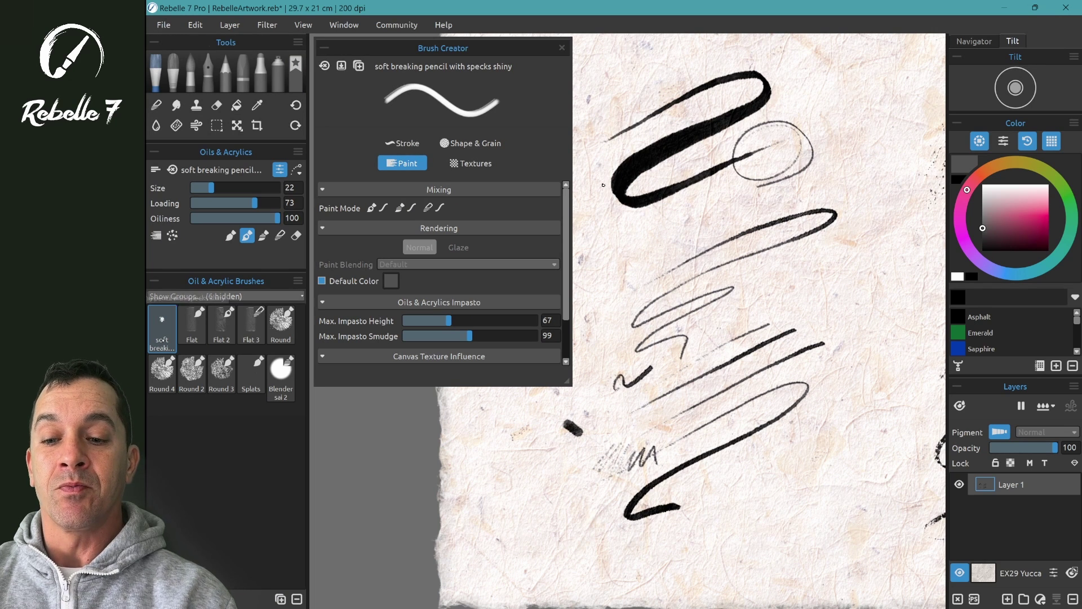
{"action": "left_click", "coordinate": [251, 324]}
{"action": "left_click", "coordinate": [280, 519]}
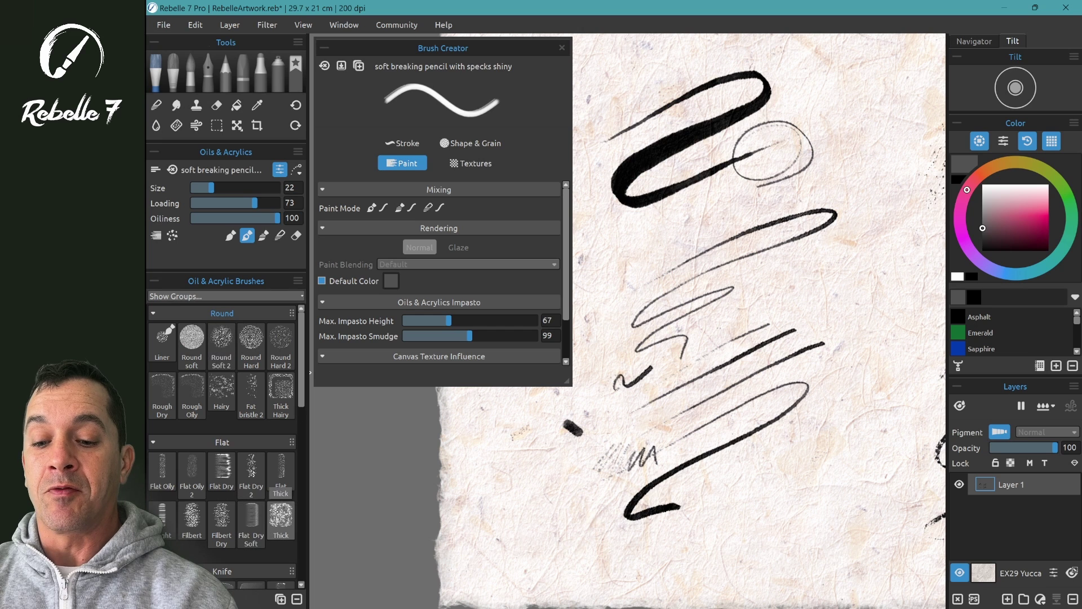
{"action": "mouse_move", "coordinate": [493, 465]}
{"action": "left_mouse_down"}
{"action": "mouse_move", "coordinate": [518, 463]}
{"action": "mouse_move", "coordinate": [567, 433]}
{"action": "mouse_move", "coordinate": [606, 354]}
{"action": "mouse_move", "coordinate": [695, 234]}
{"action": "mouse_move", "coordinate": [744, 227]}
{"action": "mouse_move", "coordinate": [753, 269]}
{"action": "left_mouse_up"}
{"action": "key", "text": "ctrl+z"}
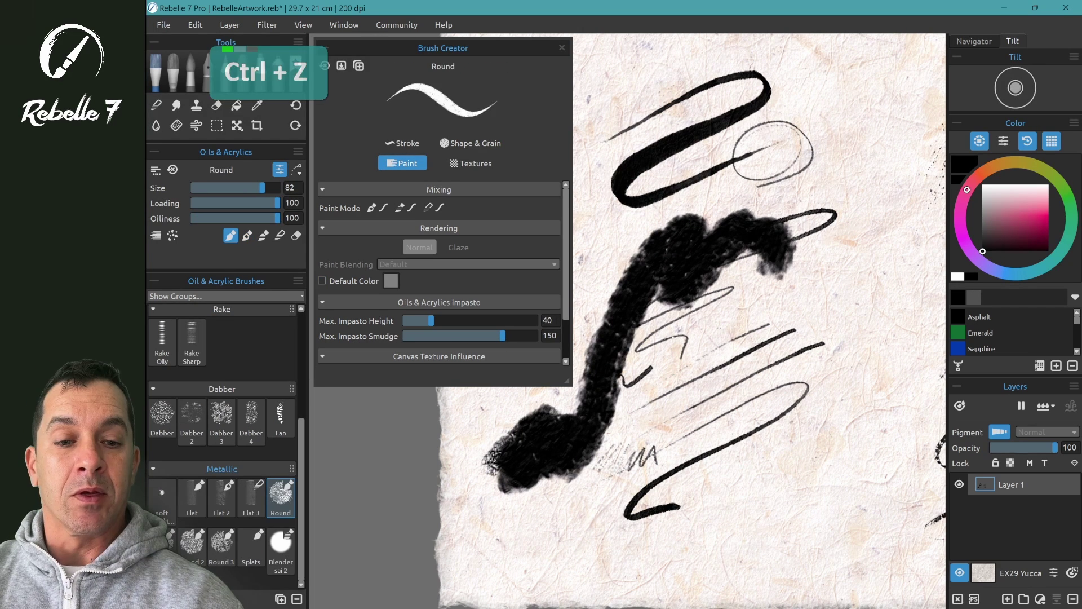
{"action": "key", "text": "ctrl+z"}
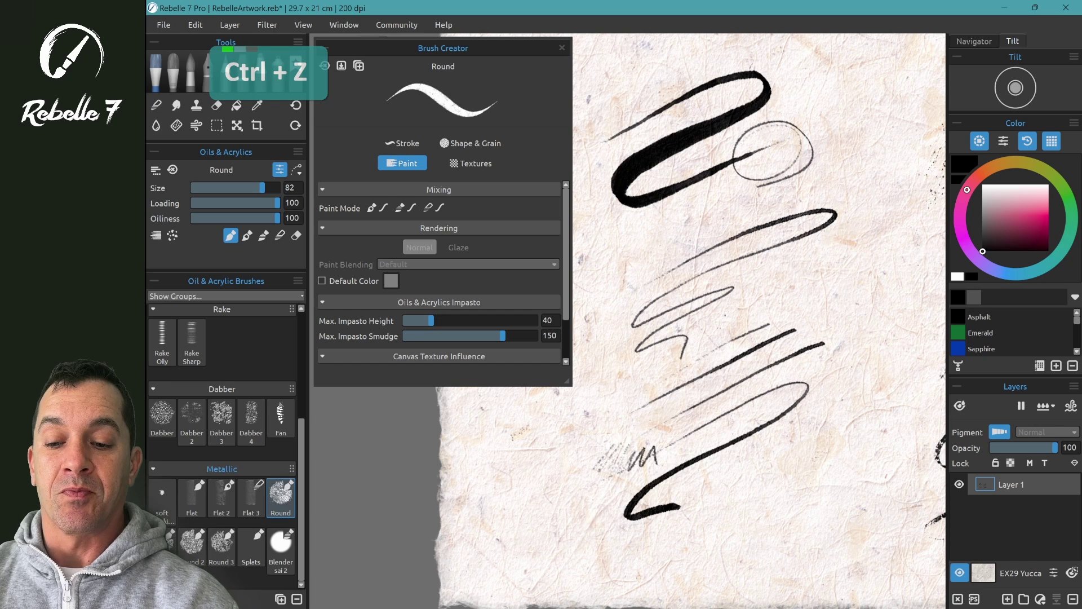
- Paint a large black patch over the middle test strokes and a large magenta patch below it with the Round brush
{"action": "mouse_move", "coordinate": [615, 274]}
{"action": "left_mouse_down"}
{"action": "mouse_move", "coordinate": [688, 248]}
{"action": "mouse_move", "coordinate": [675, 376]}
{"action": "left_mouse_up"}
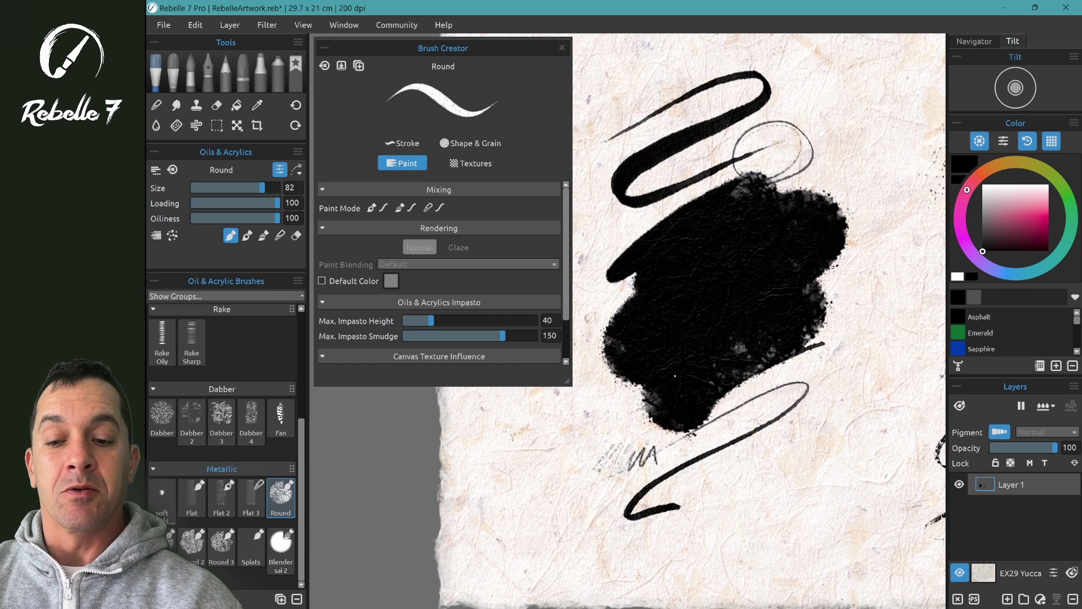
{"action": "left_click_drag", "start_coordinate": [1036, 220], "coordinate": [1049, 225]}
{"action": "mouse_move", "coordinate": [894, 277]}
{"action": "left_mouse_down"}
{"action": "mouse_move", "coordinate": [720, 420]}
{"action": "mouse_move", "coordinate": [715, 452]}
{"action": "mouse_move", "coordinate": [756, 459]}
{"action": "mouse_move", "coordinate": [536, 483]}
{"action": "mouse_move", "coordinate": [613, 451]}
{"action": "left_mouse_up"}
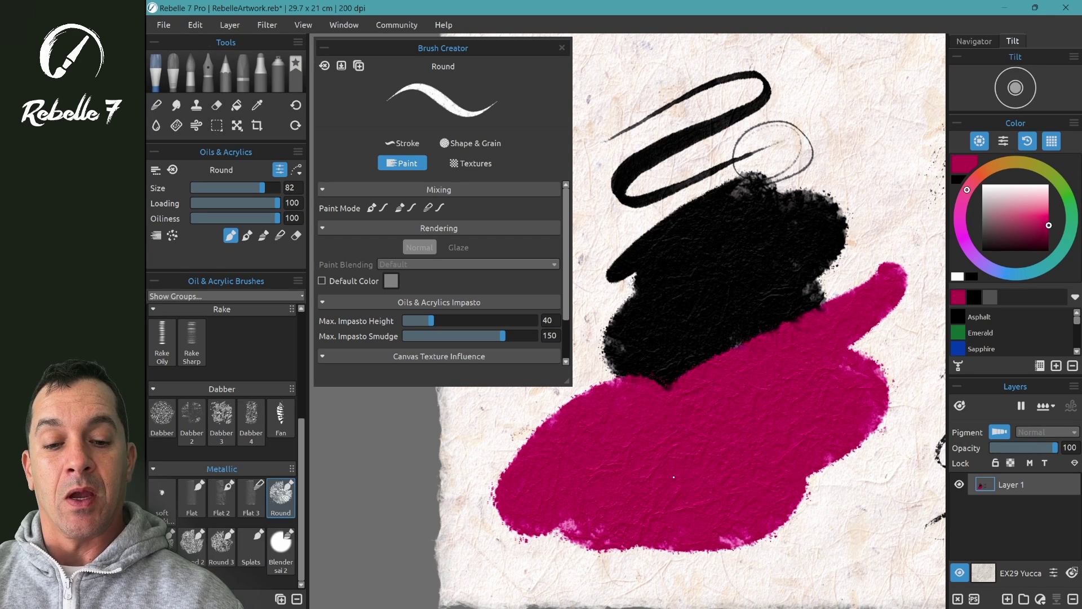
- Turn on the metallic effect for Layer 1
{"action": "left_click", "coordinate": [1074, 462]}
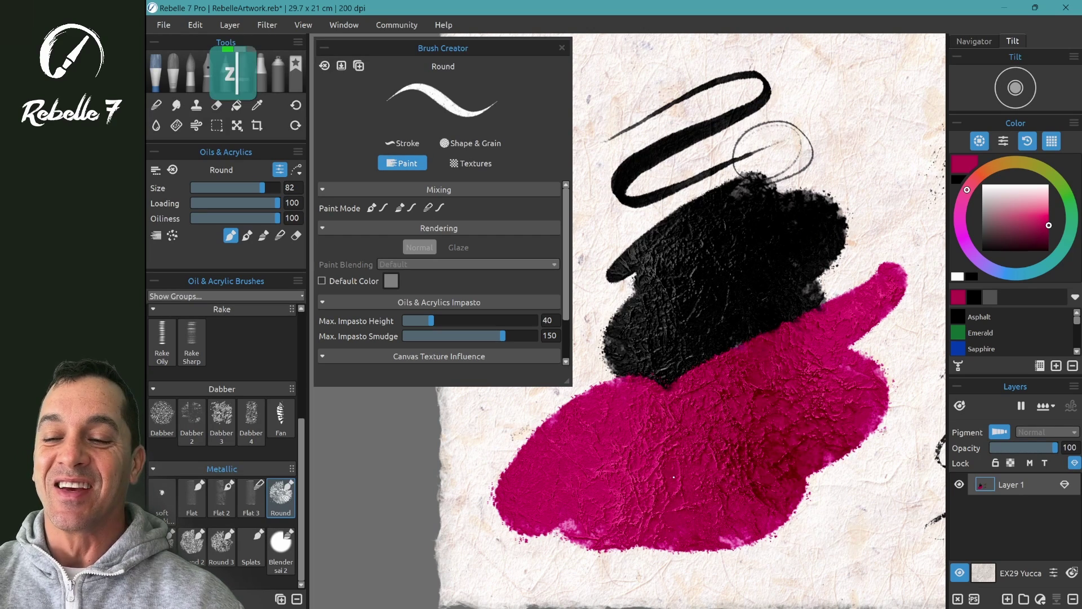
{"action": "mouse_move", "coordinate": [733, 225]}
{"action": "left_mouse_down"}
{"action": "mouse_move", "coordinate": [643, 361]}
{"action": "mouse_move", "coordinate": [658, 520]}
{"action": "left_mouse_up"}
{"action": "key", "text": "space"}
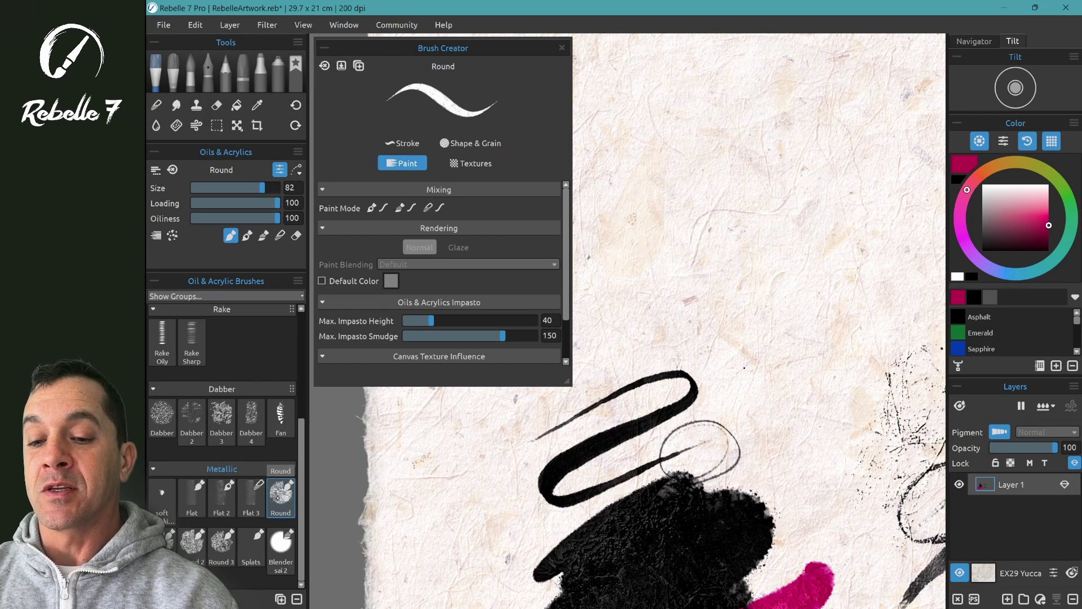
- Copy the metallic Round brush preset to the favorites and select it in the Favorite Brushes
{"action": "left_click", "coordinate": [298, 281]}
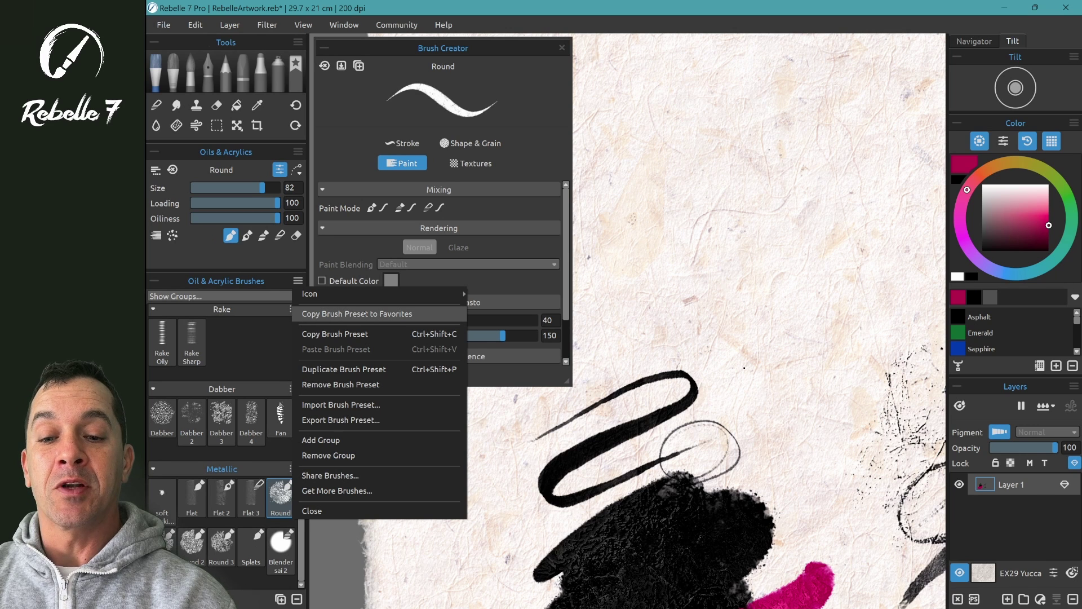
{"action": "left_click", "coordinate": [365, 313]}
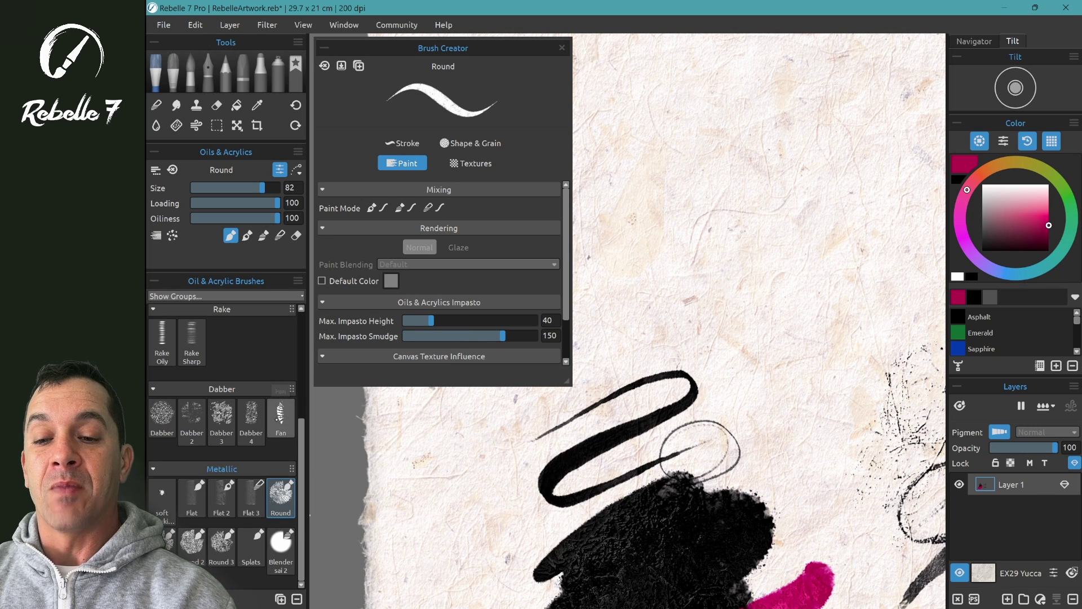
{"action": "left_click", "coordinate": [294, 67]}
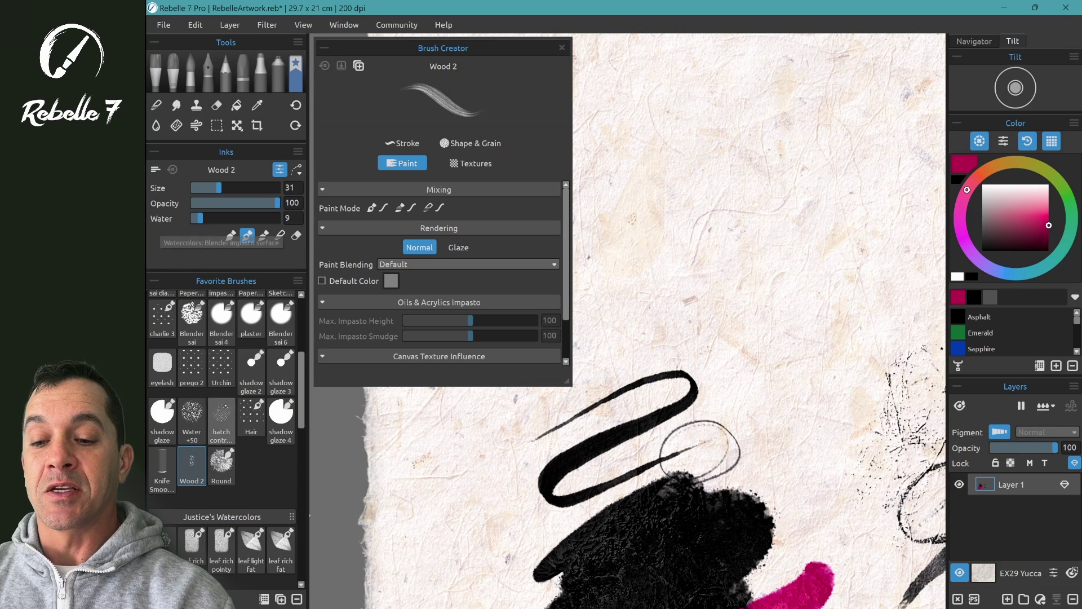
{"action": "left_click", "coordinate": [221, 461]}
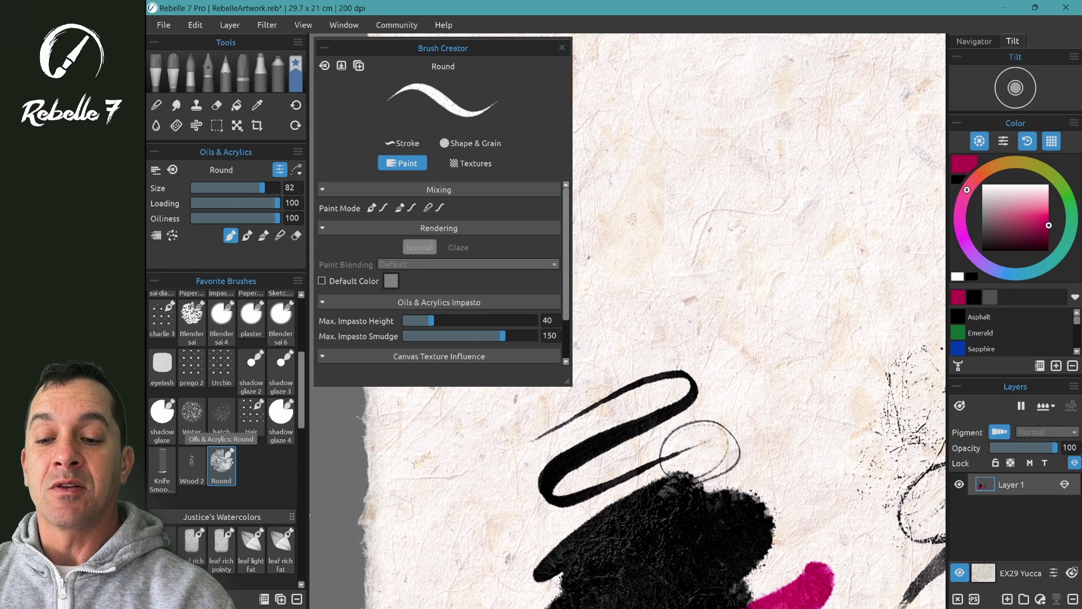
{"action": "scroll", "coordinate": [222, 439], "scroll_direction": "up", "scroll_amount": 4}
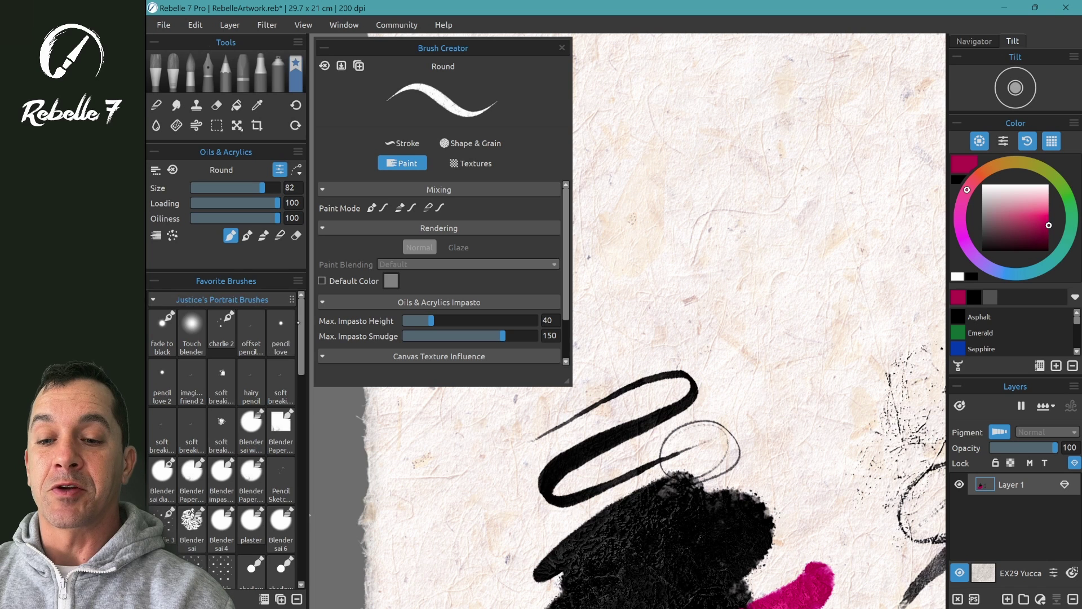
{"action": "scroll", "coordinate": [225, 439], "scroll_direction": "down", "scroll_amount": 4}
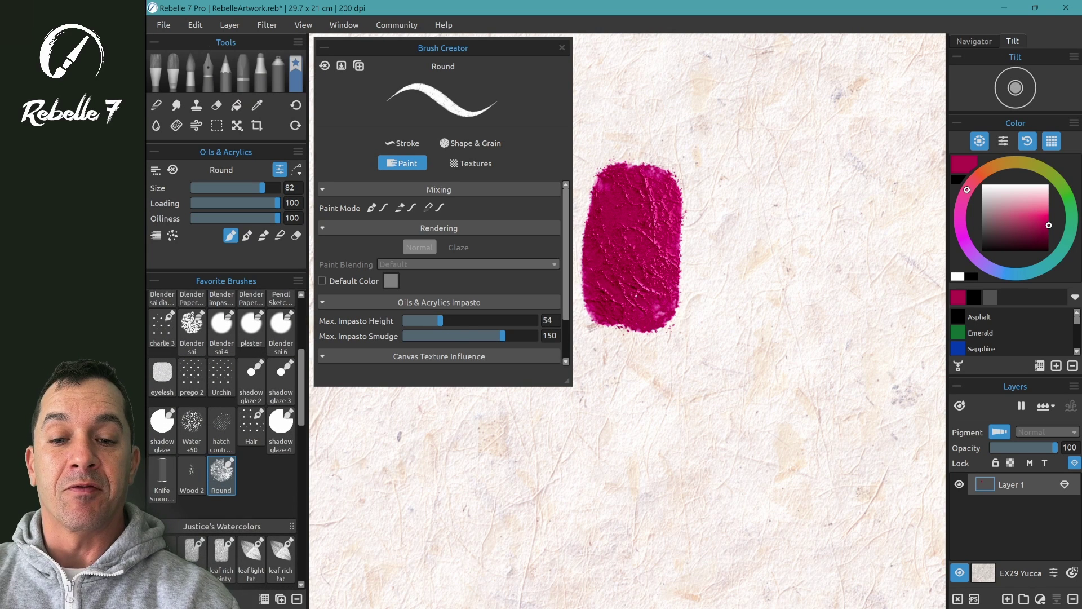
- Paint two upright magenta patches beside the first one, with Max. Impasto Height set to 106 and 158
{"action": "left_click", "coordinate": [469, 320]}
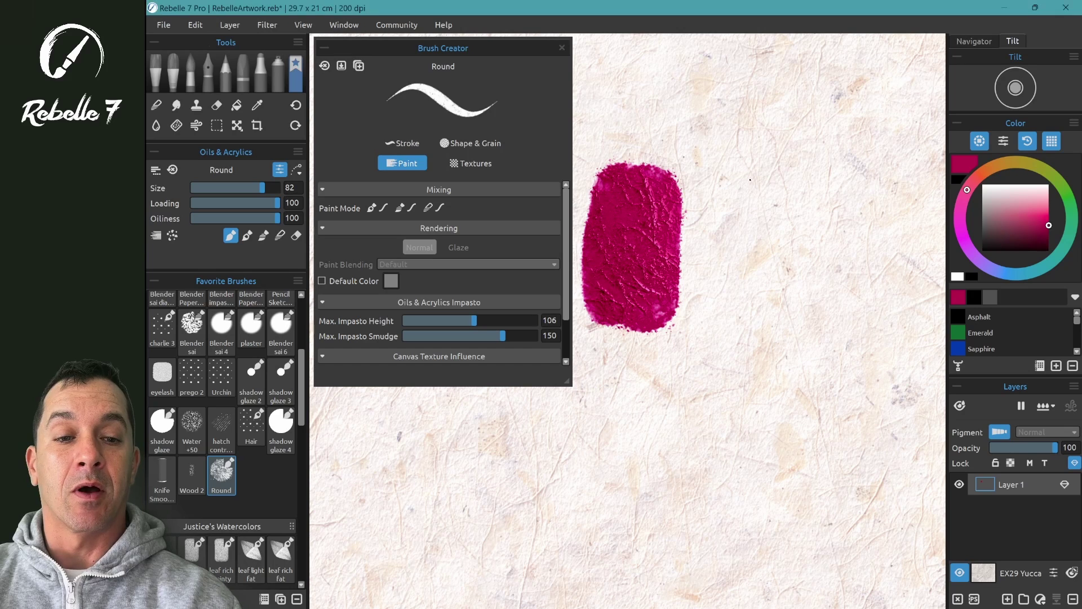
{"action": "left_click_drag", "start_coordinate": [733, 180], "coordinate": [741, 313]}
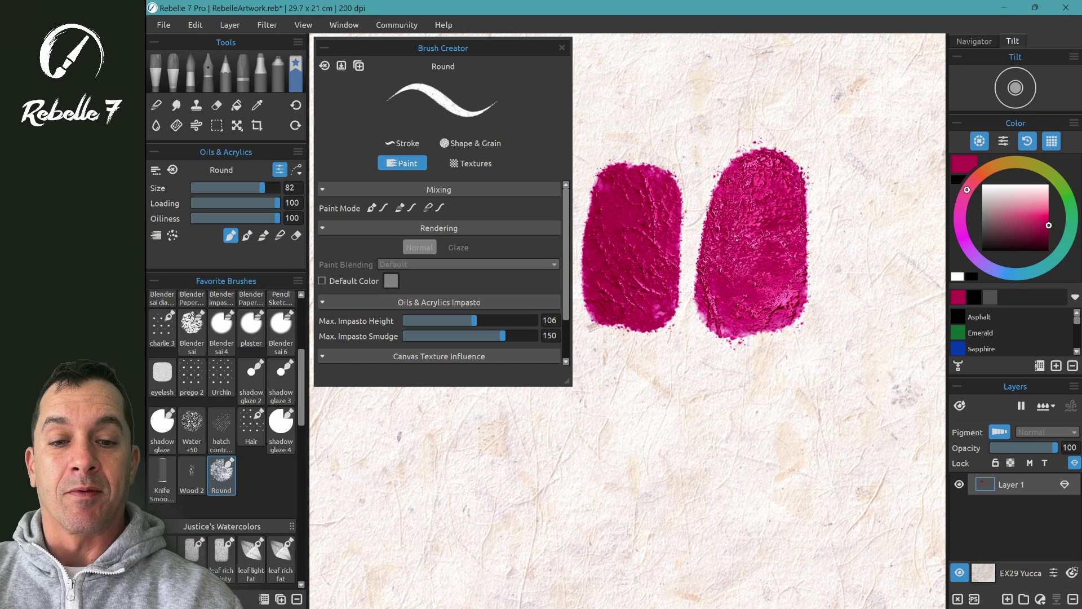
{"action": "left_click_drag", "start_coordinate": [480, 321], "coordinate": [508, 321]}
{"action": "mouse_move", "coordinate": [866, 173]}
{"action": "left_mouse_down"}
{"action": "mouse_move", "coordinate": [896, 263]}
{"action": "mouse_move", "coordinate": [862, 319]}
{"action": "mouse_move", "coordinate": [695, 326]}
{"action": "left_mouse_up"}
- Set Max. Impasto Height to 200 and paint a fourth magenta patch at the end of the row
{"action": "key", "text": "z"}
{"action": "key", "text": "space"}
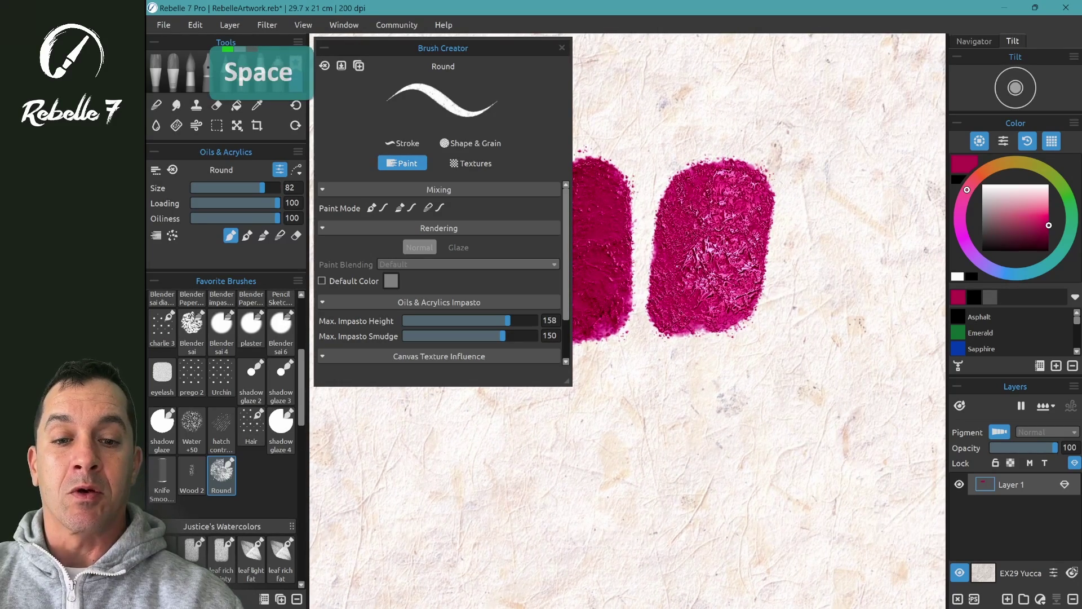
{"action": "left_click_drag", "start_coordinate": [508, 321], "coordinate": [534, 320]}
{"action": "mouse_move", "coordinate": [817, 180]}
{"action": "left_mouse_down"}
{"action": "mouse_move", "coordinate": [851, 282]}
{"action": "mouse_move", "coordinate": [891, 316]}
{"action": "left_mouse_up"}
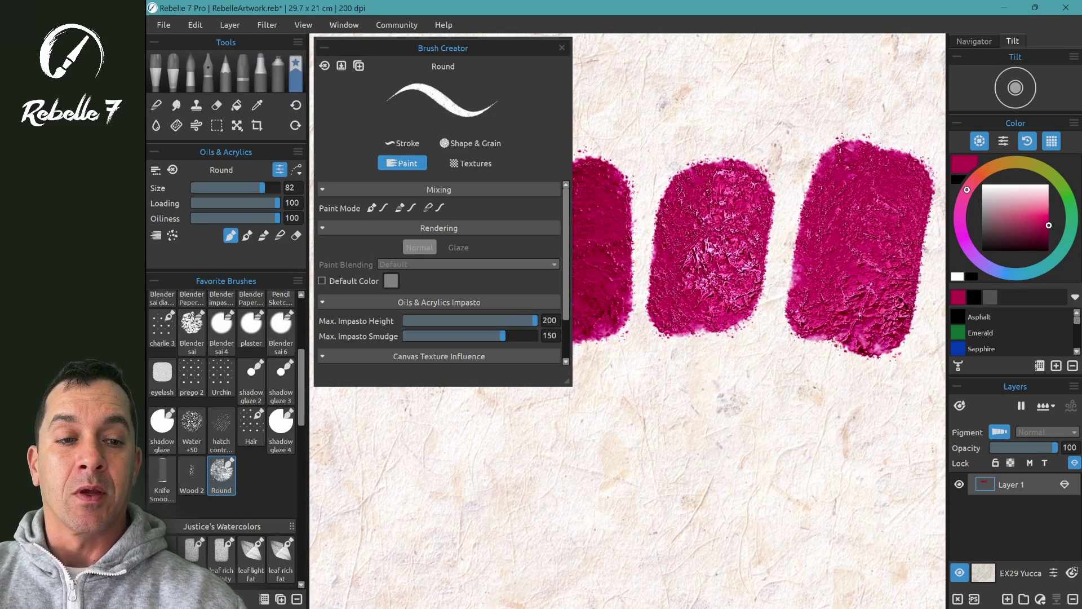
- Set the Oils & Acrylics Impasto Depth to 10 in the canvas's Visual Settings and close them
{"action": "scroll", "coordinate": [860, 314], "scroll_direction": "down", "scroll_amount": 3}
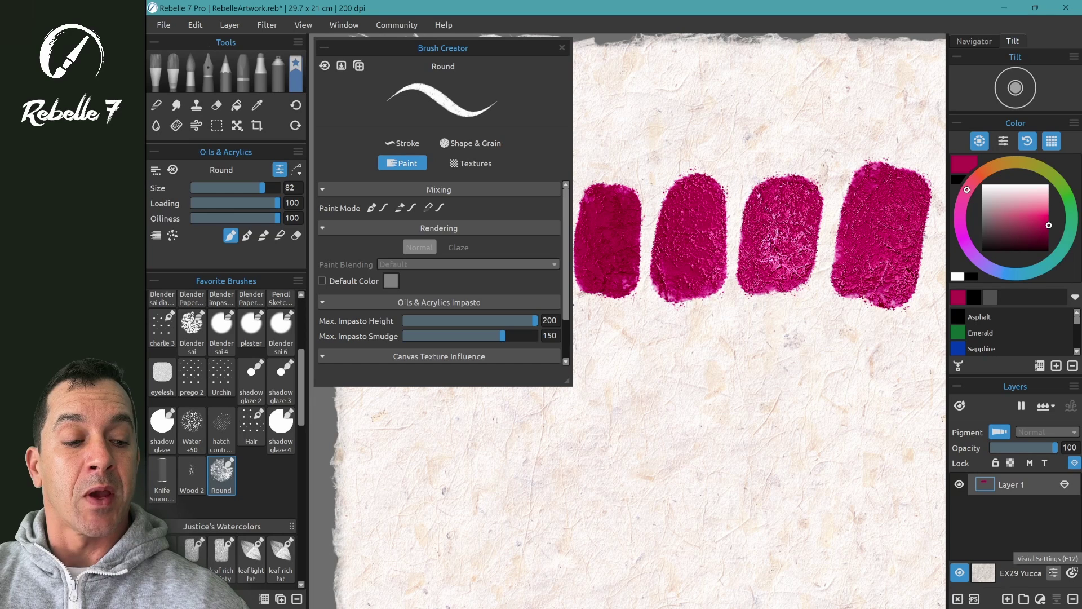
{"action": "left_click", "coordinate": [1054, 573]}
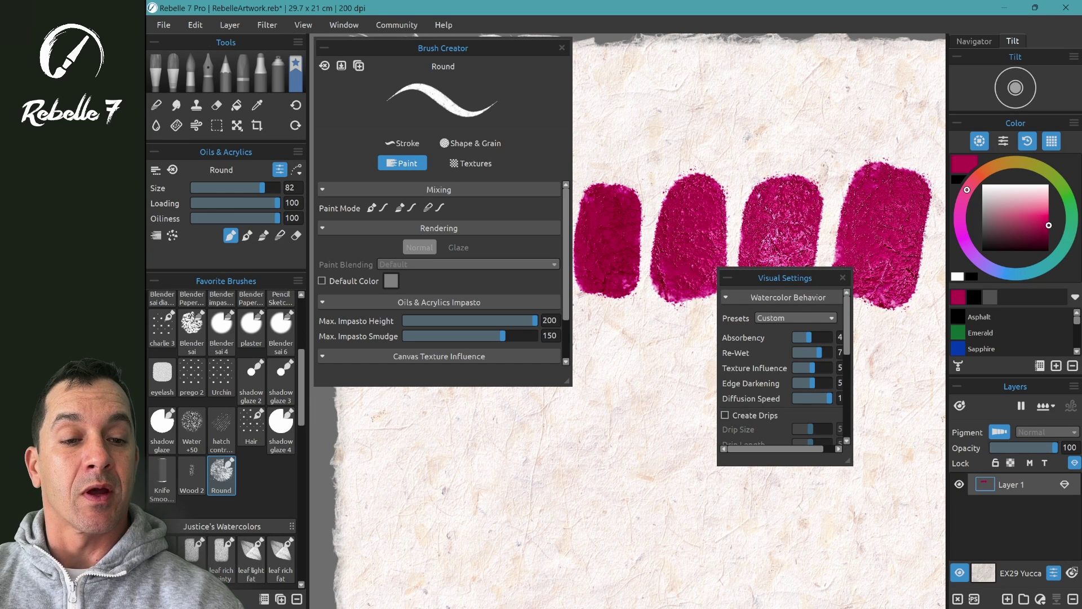
{"action": "left_click_drag", "start_coordinate": [798, 273], "coordinate": [776, 291]}
{"action": "scroll", "coordinate": [828, 359], "scroll_direction": "down", "scroll_amount": 3}
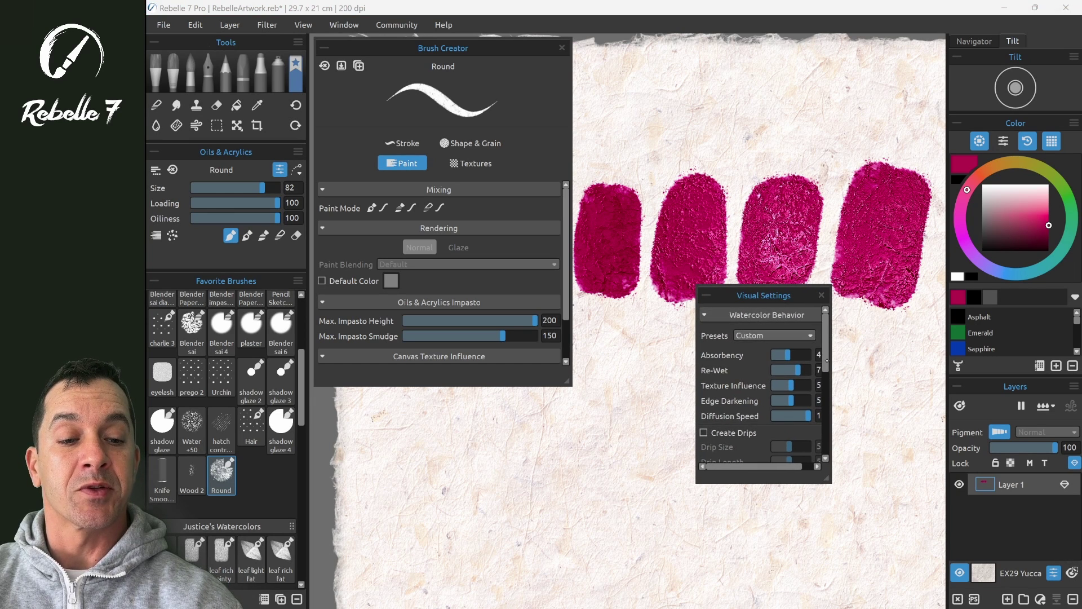
{"action": "scroll", "coordinate": [761, 383], "scroll_direction": "down", "scroll_amount": 5}
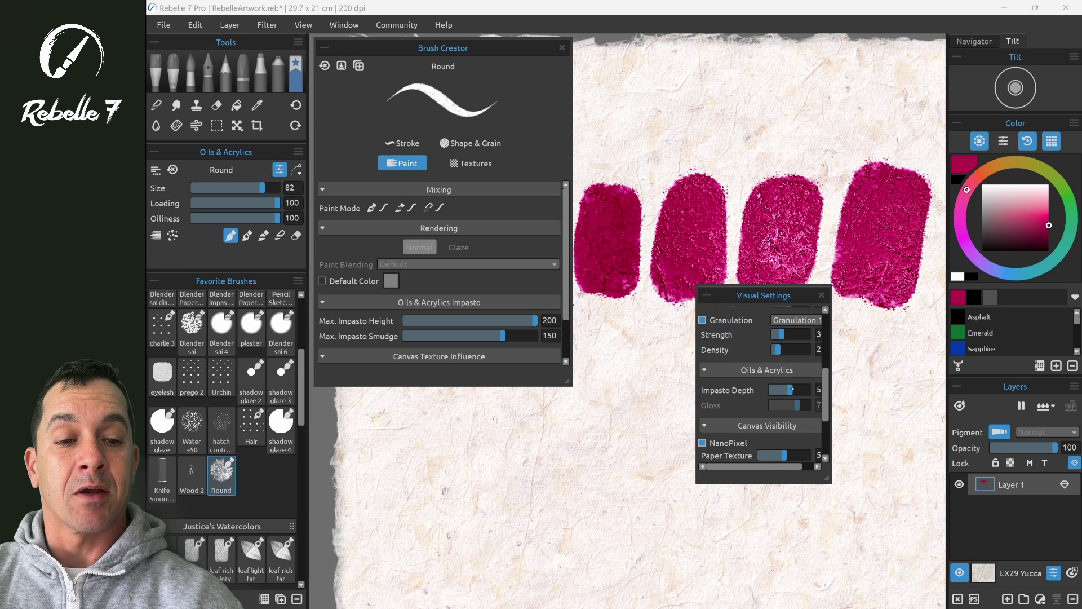
{"action": "left_click_drag", "start_coordinate": [808, 390], "coordinate": [757, 390]}
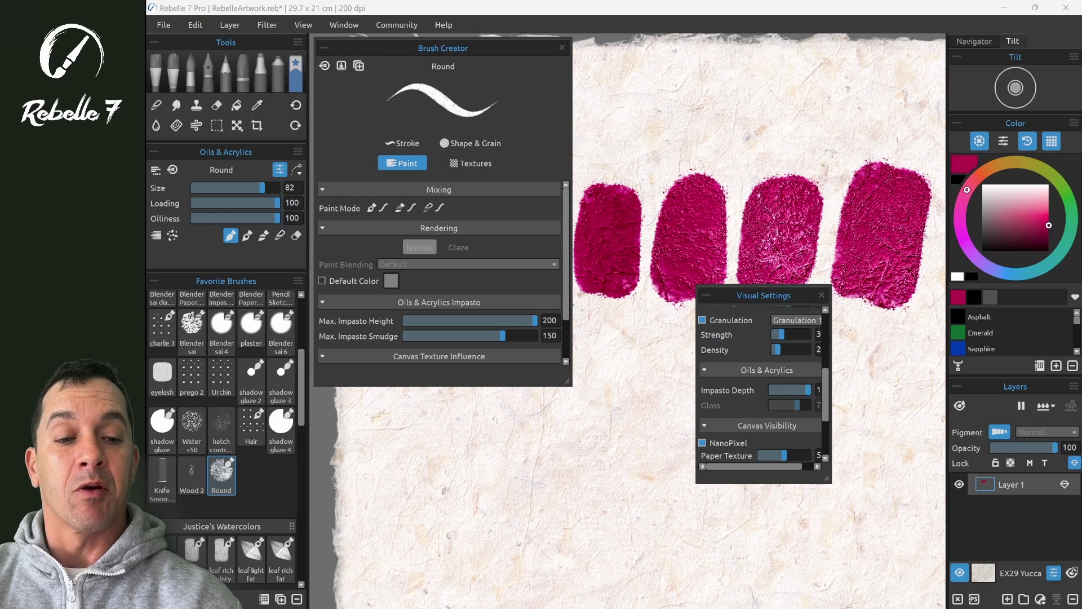
{"action": "left_click", "coordinate": [821, 295]}
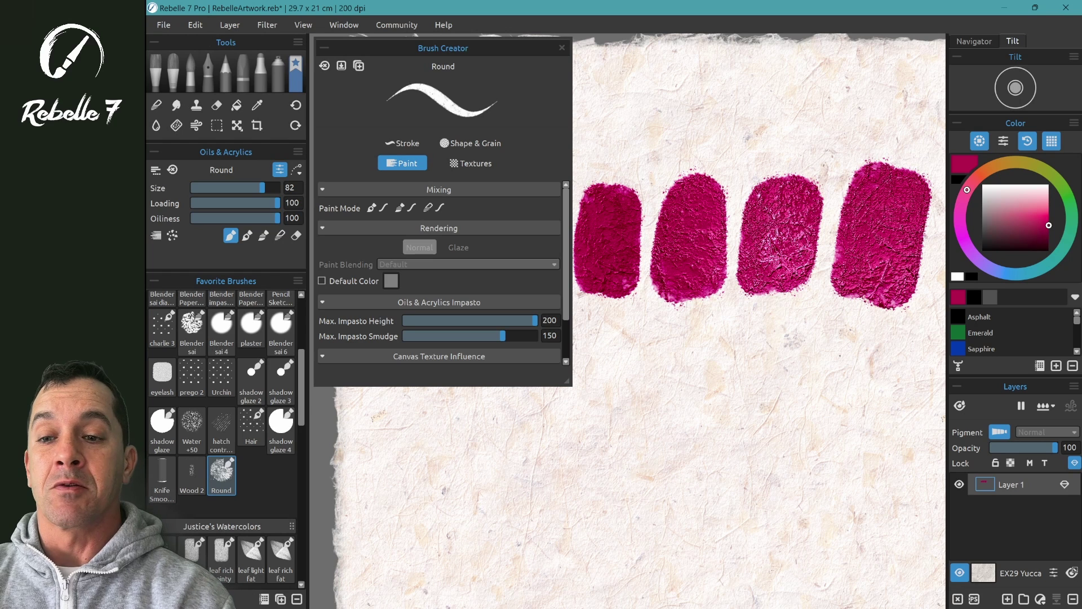
- Paint two upright magenta patches starting a second row below the first, with Loading set to 13 and 35
{"action": "left_click_drag", "start_coordinate": [238, 199], "coordinate": [202, 203]}
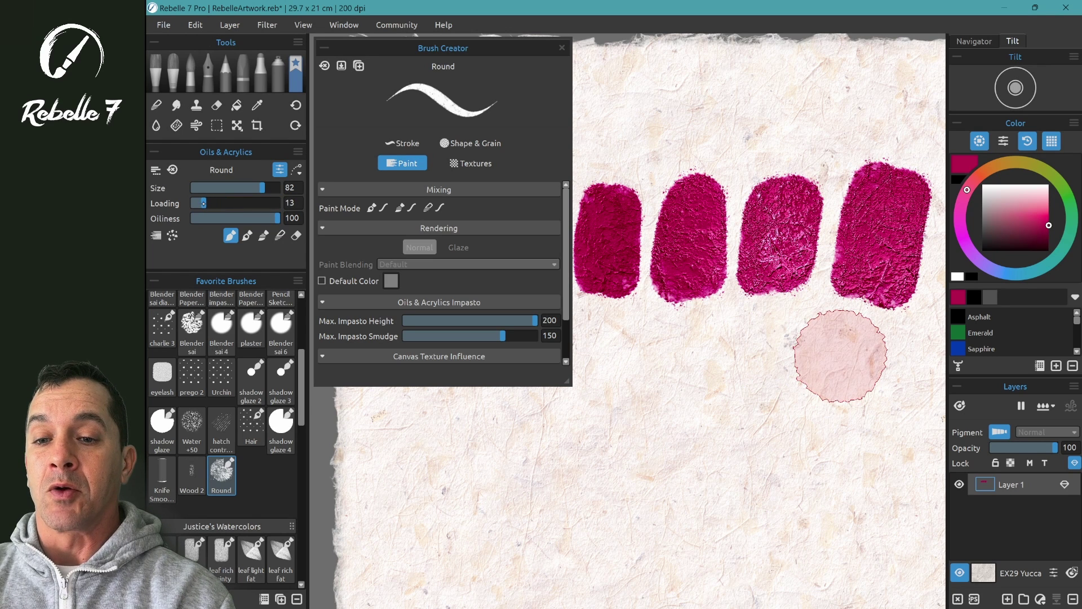
{"action": "mouse_move", "coordinate": [600, 394]}
{"action": "left_mouse_down"}
{"action": "mouse_move", "coordinate": [609, 340]}
{"action": "mouse_move", "coordinate": [603, 413]}
{"action": "left_mouse_up"}
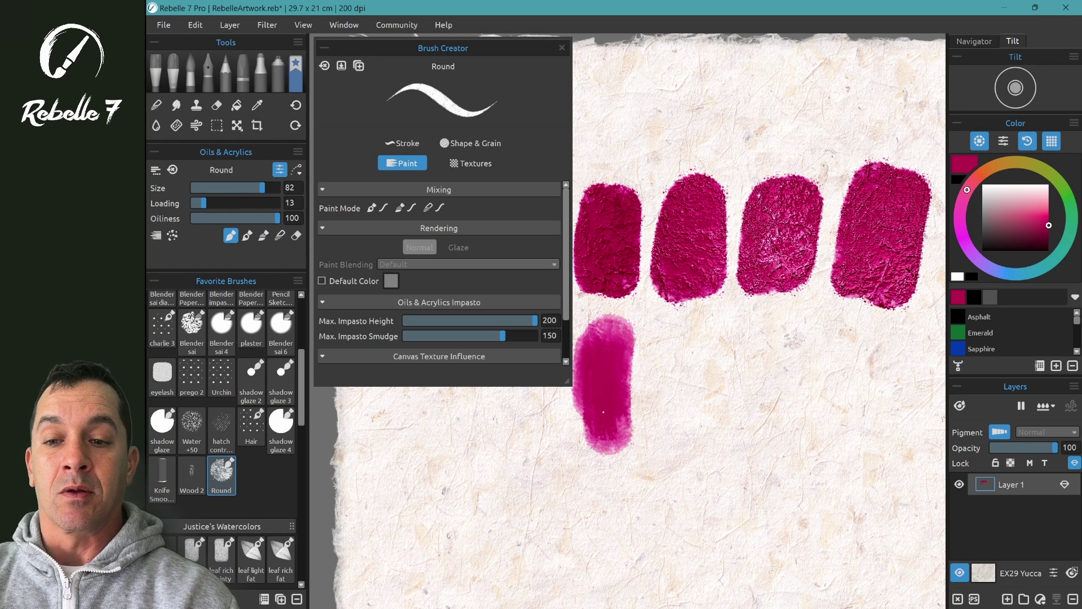
{"action": "left_click_drag", "start_coordinate": [204, 203], "coordinate": [222, 202]}
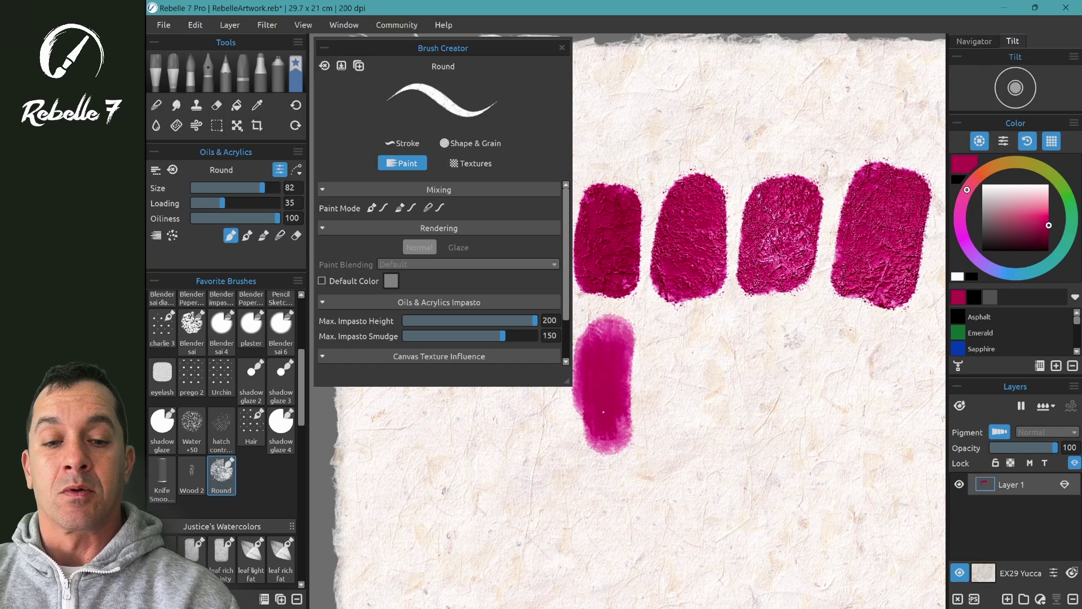
{"action": "mouse_move", "coordinate": [685, 429]}
{"action": "left_mouse_down"}
{"action": "mouse_move", "coordinate": [684, 361]}
{"action": "mouse_move", "coordinate": [687, 412]}
{"action": "left_mouse_up"}
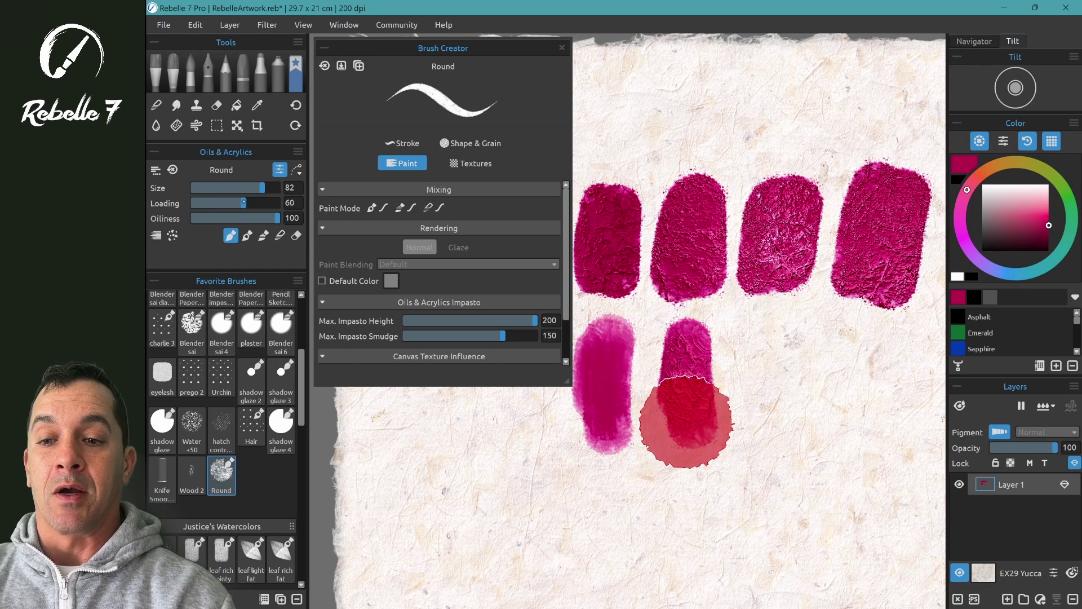
- Add two more patches to finish the second row, with Loading set to 62 and 100
{"action": "left_click_drag", "start_coordinate": [772, 354], "coordinate": [786, 430]}
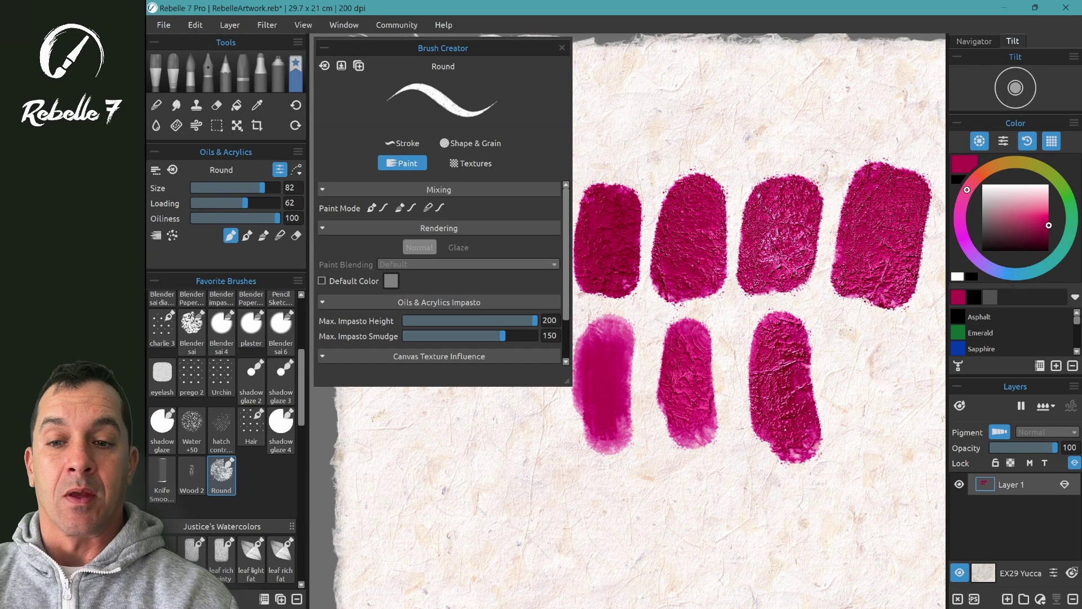
{"action": "left_click_drag", "start_coordinate": [245, 203], "coordinate": [279, 203]}
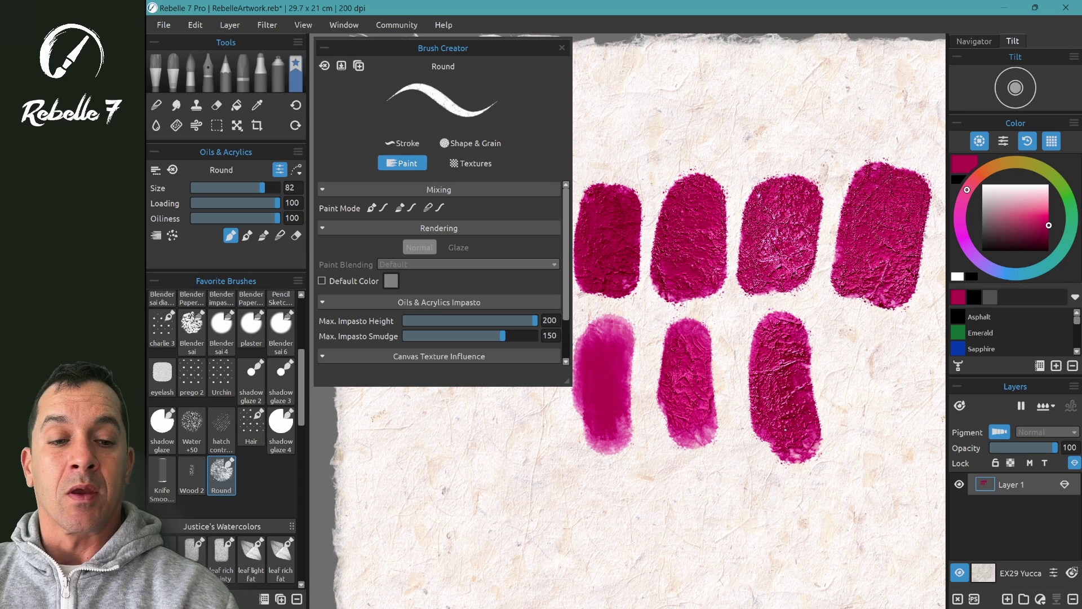
{"action": "mouse_move", "coordinate": [862, 344]}
{"action": "left_mouse_down"}
{"action": "mouse_move", "coordinate": [894, 416]}
{"action": "mouse_move", "coordinate": [889, 431]}
{"action": "left_mouse_up"}
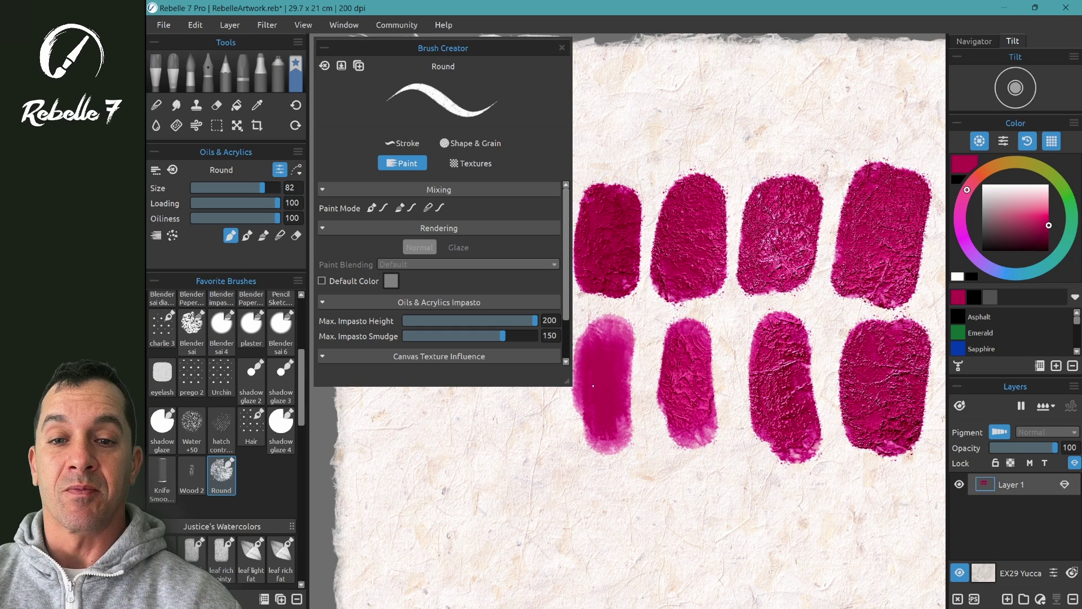
- Clear Layer 1 and sketch diagonal lines with the Pentell pencil, including a wobbly one, and circle the wobbly line with a narrow loop
{"action": "key", "text": "Delete"}
{"action": "key", "text": "p"}
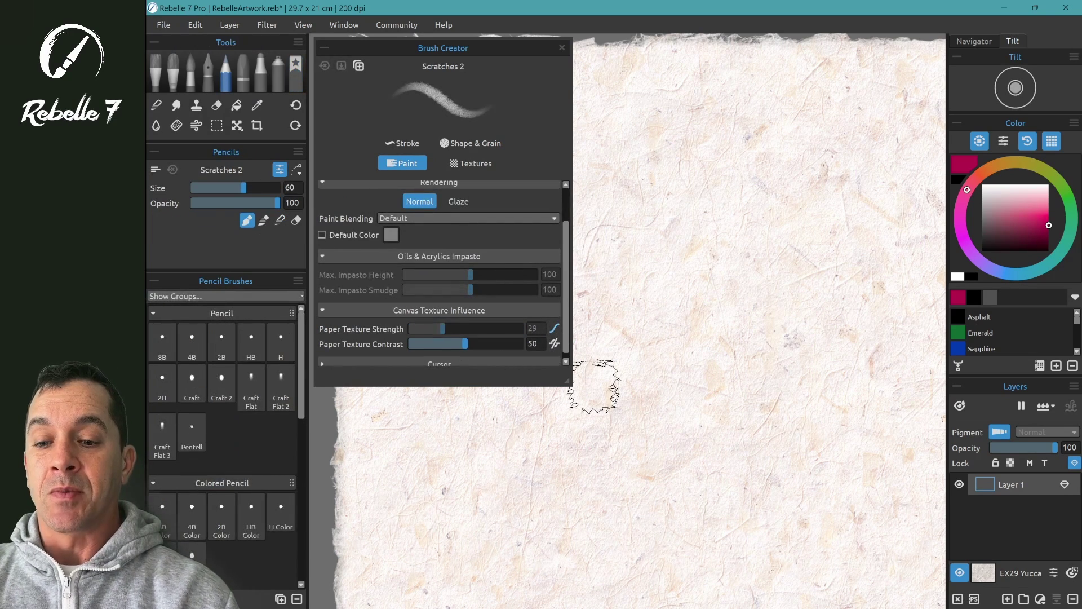
{"action": "left_click", "coordinate": [192, 429]}
{"action": "mouse_move", "coordinate": [615, 296]}
{"action": "left_mouse_down"}
{"action": "mouse_move", "coordinate": [631, 281]}
{"action": "mouse_move", "coordinate": [756, 176]}
{"action": "left_mouse_up"}
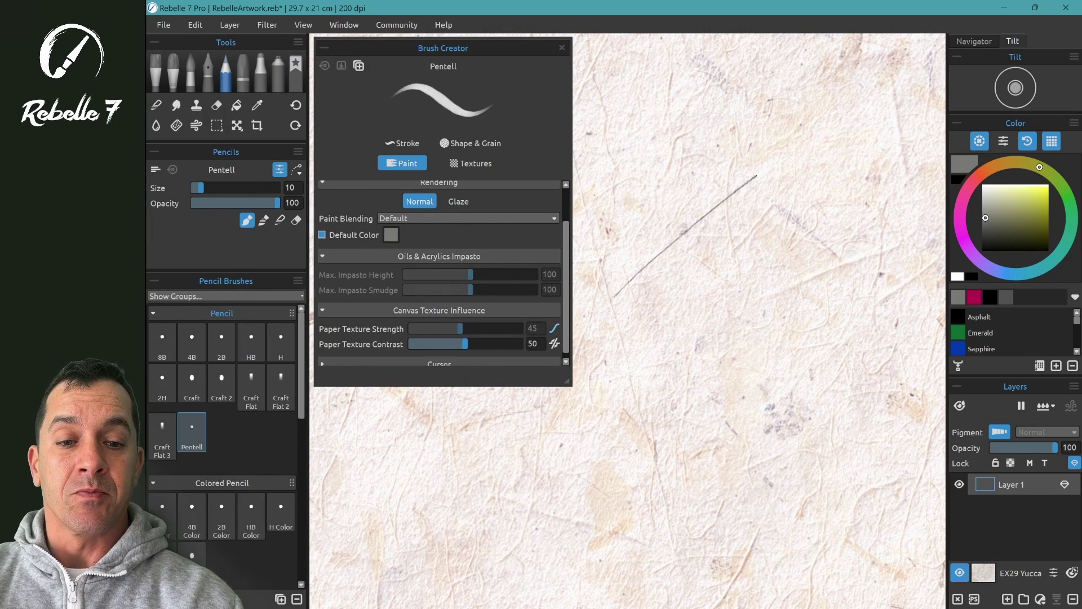
{"action": "left_click_drag", "start_coordinate": [623, 320], "coordinate": [771, 188]}
{"action": "left_click_drag", "start_coordinate": [636, 342], "coordinate": [780, 208]}
{"action": "left_click_drag", "start_coordinate": [648, 362], "coordinate": [810, 213]}
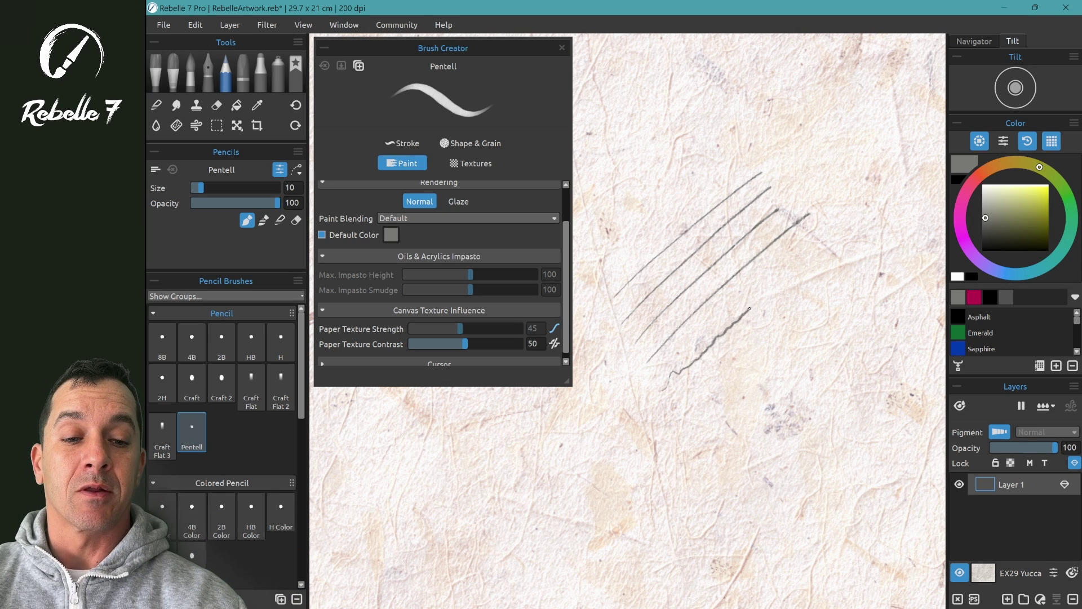
{"action": "left_click_drag", "start_coordinate": [797, 262], "coordinate": [832, 239]}
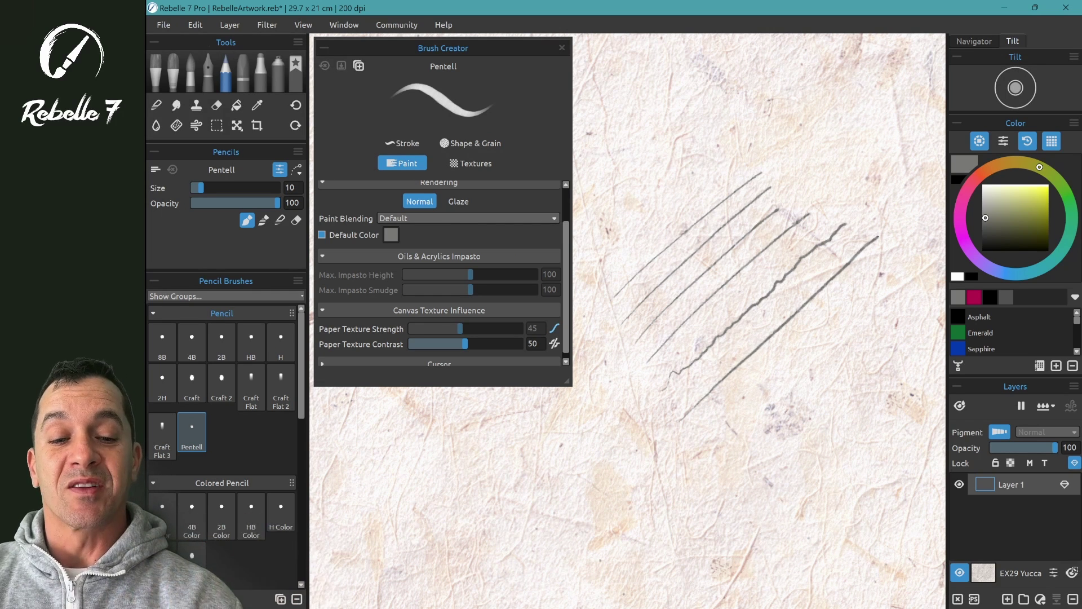
{"action": "mouse_move", "coordinate": [660, 406]}
{"action": "left_mouse_down"}
{"action": "mouse_move", "coordinate": [849, 217]}
{"action": "mouse_move", "coordinate": [649, 408]}
{"action": "mouse_move", "coordinate": [660, 364]}
{"action": "left_mouse_up"}
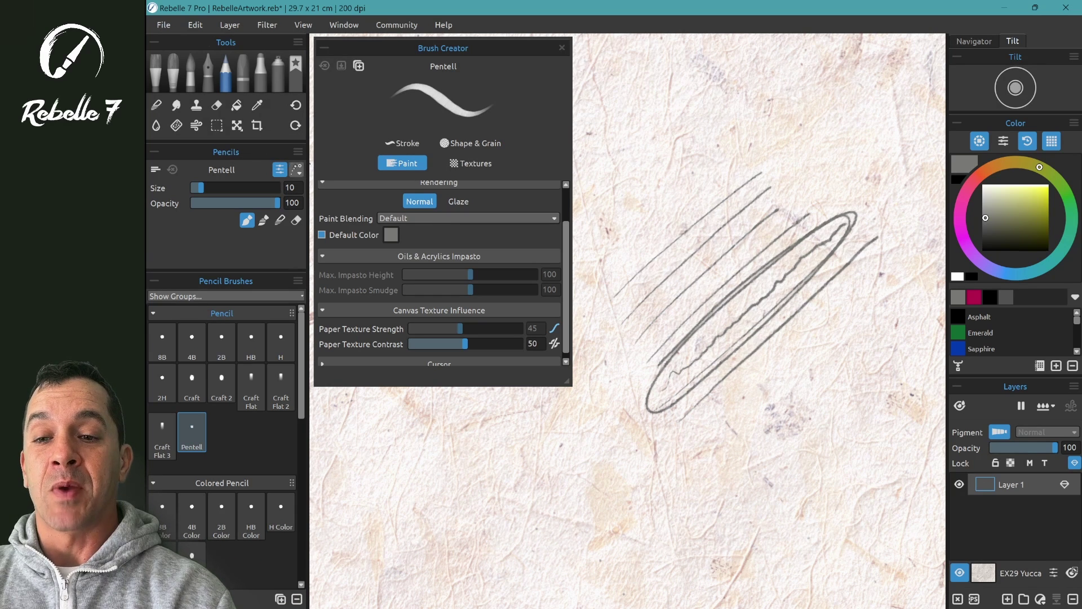
- Set position smoothing to Moving Average, raise its strength to the maximum, and draw two diagonal lines above the existing ones
{"action": "left_click", "coordinate": [296, 169]}
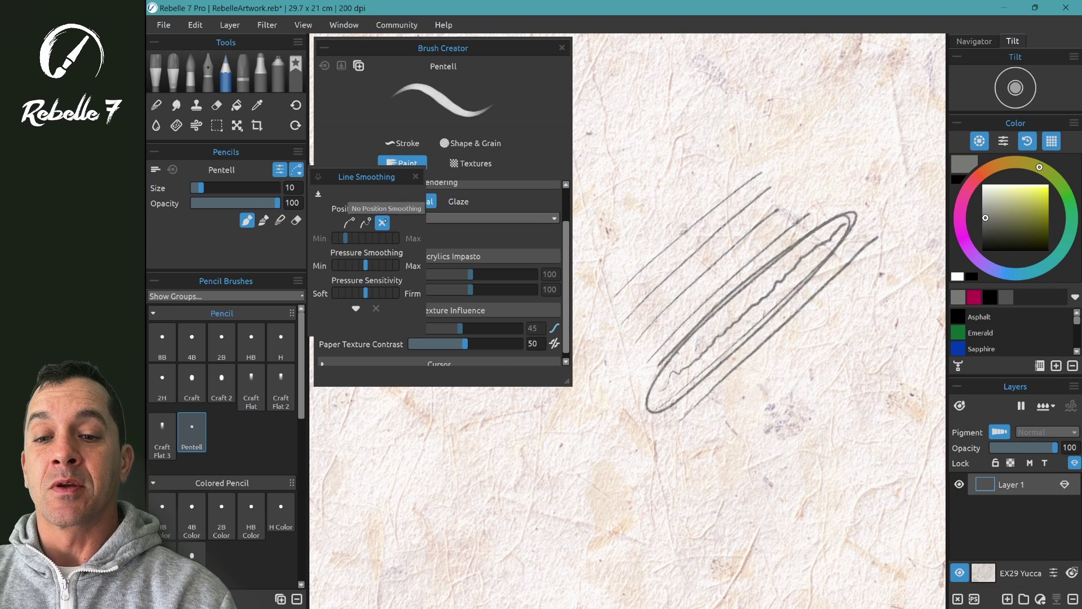
{"action": "left_click", "coordinate": [349, 223]}
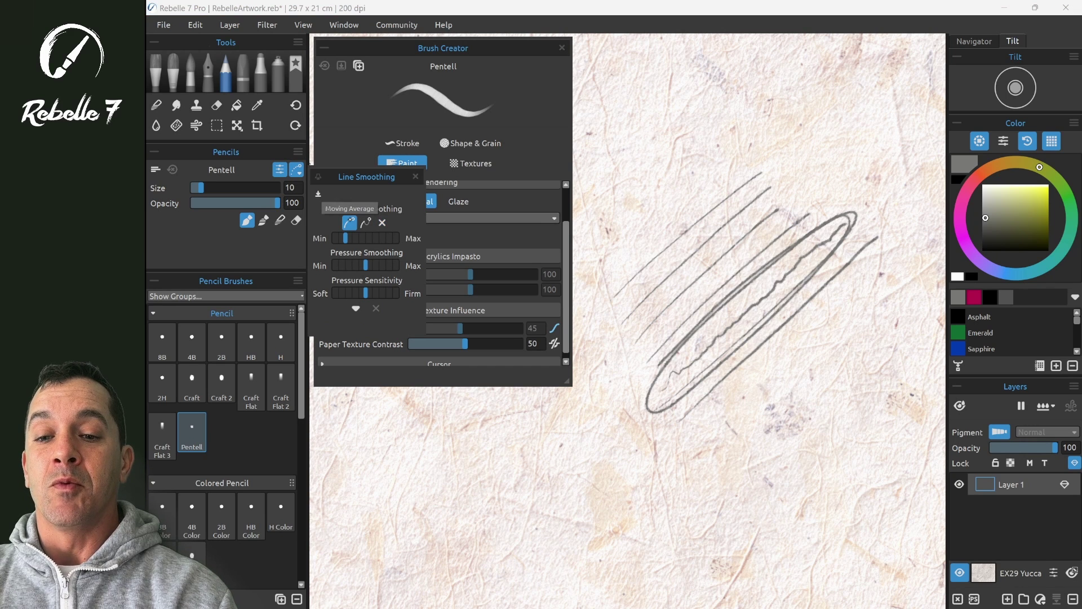
{"action": "left_click_drag", "start_coordinate": [590, 260], "coordinate": [646, 211]}
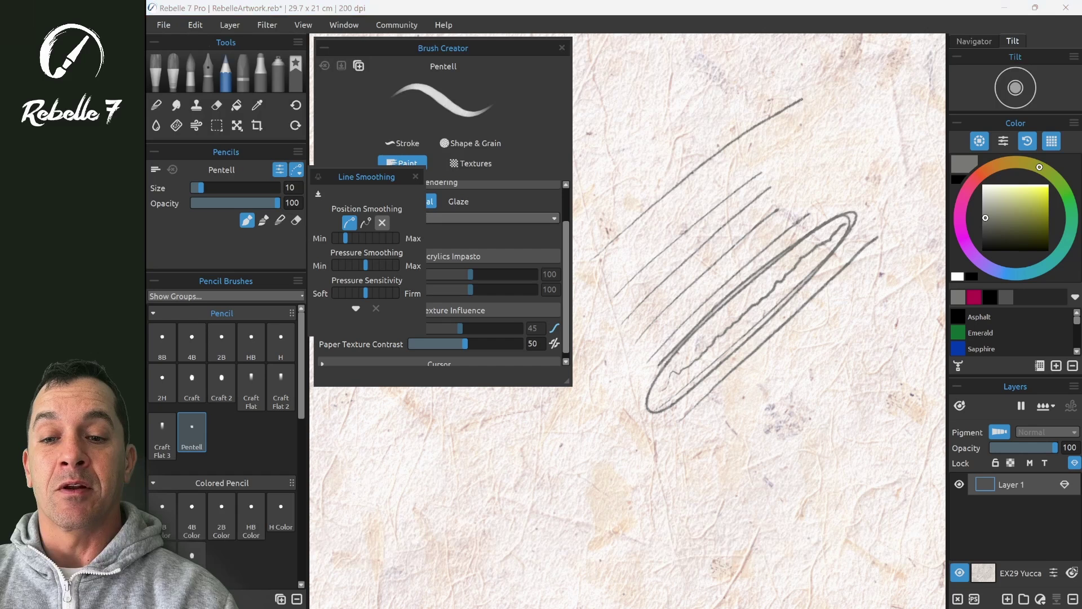
{"action": "left_click_drag", "start_coordinate": [588, 285], "coordinate": [817, 105]}
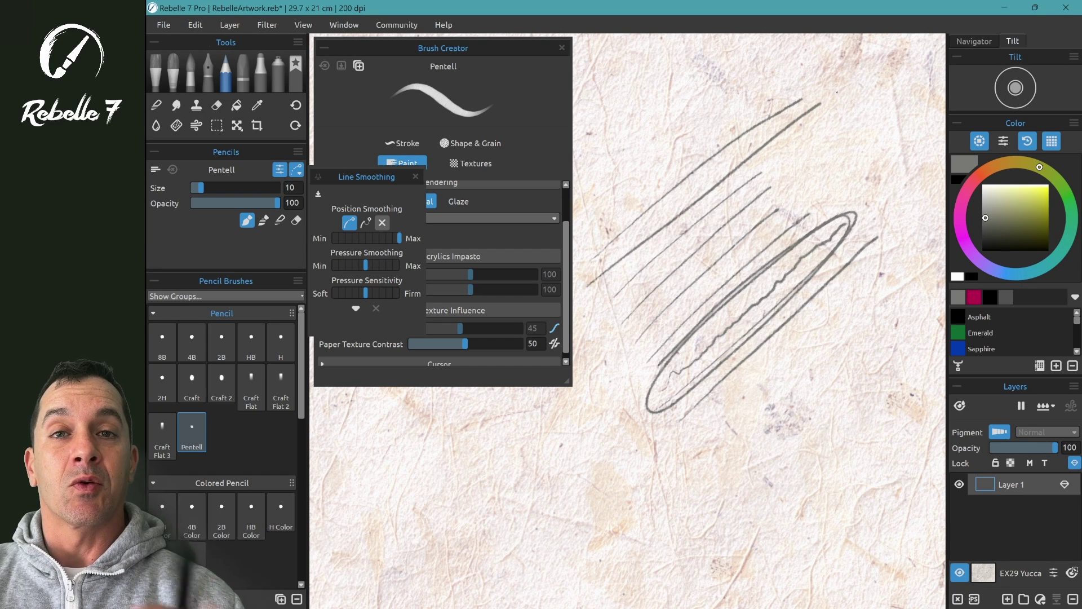
- Draw long straight-edged angular strokes with the other position smoothing mode, and turn position smoothing off
{"action": "left_click", "coordinate": [366, 223]}
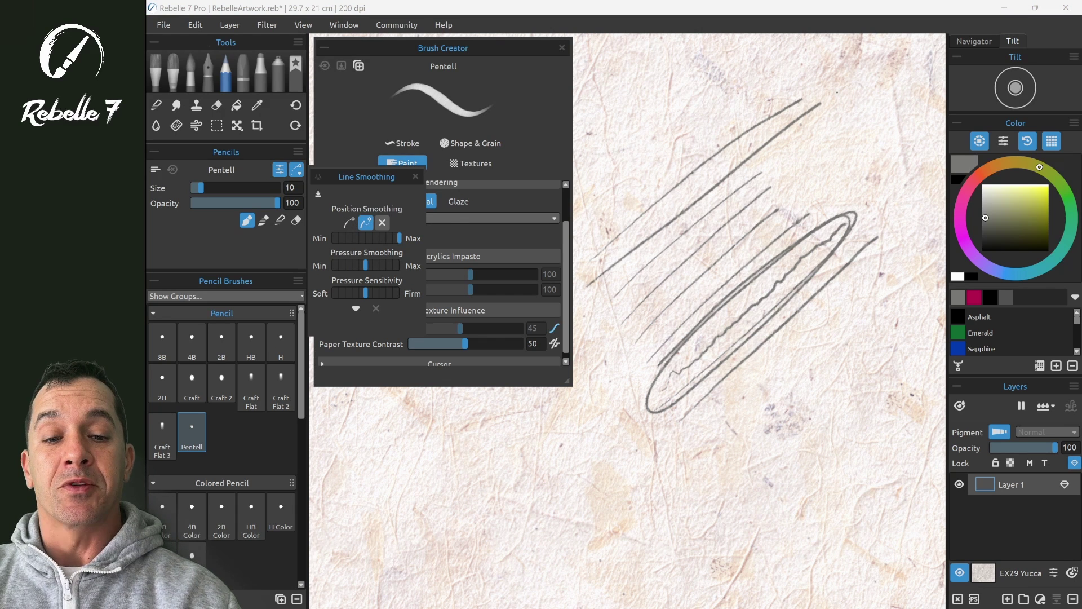
{"action": "mouse_move", "coordinate": [478, 490]}
{"action": "left_mouse_down"}
{"action": "mouse_move", "coordinate": [615, 432]}
{"action": "mouse_move", "coordinate": [690, 419]}
{"action": "mouse_move", "coordinate": [872, 357]}
{"action": "mouse_move", "coordinate": [825, 407]}
{"action": "mouse_move", "coordinate": [791, 407]}
{"action": "mouse_move", "coordinate": [776, 385]}
{"action": "mouse_move", "coordinate": [848, 357]}
{"action": "mouse_move", "coordinate": [810, 314]}
{"action": "mouse_move", "coordinate": [781, 336]}
{"action": "mouse_move", "coordinate": [776, 448]}
{"action": "mouse_move", "coordinate": [816, 401]}
{"action": "mouse_move", "coordinate": [804, 380]}
{"action": "mouse_move", "coordinate": [590, 565]}
{"action": "mouse_move", "coordinate": [700, 402]}
{"action": "mouse_move", "coordinate": [687, 331]}
{"action": "mouse_move", "coordinate": [681, 77]}
{"action": "mouse_move", "coordinate": [729, 223]}
{"action": "mouse_move", "coordinate": [896, 511]}
{"action": "mouse_move", "coordinate": [811, 406]}
{"action": "mouse_move", "coordinate": [644, 420]}
{"action": "mouse_move", "coordinate": [392, 500]}
{"action": "left_mouse_up"}
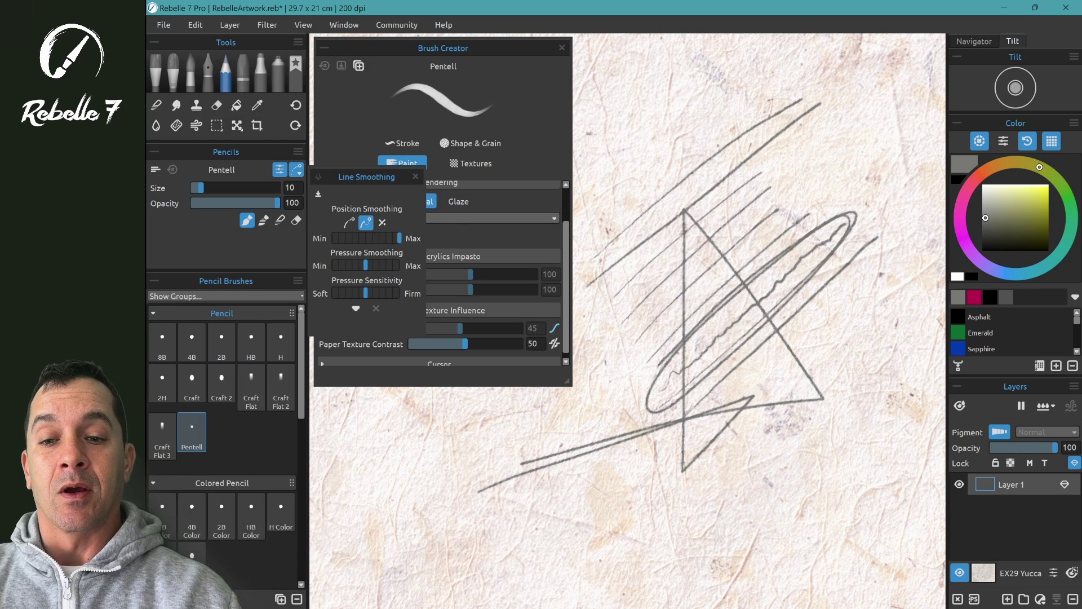
{"action": "left_click", "coordinate": [383, 222]}
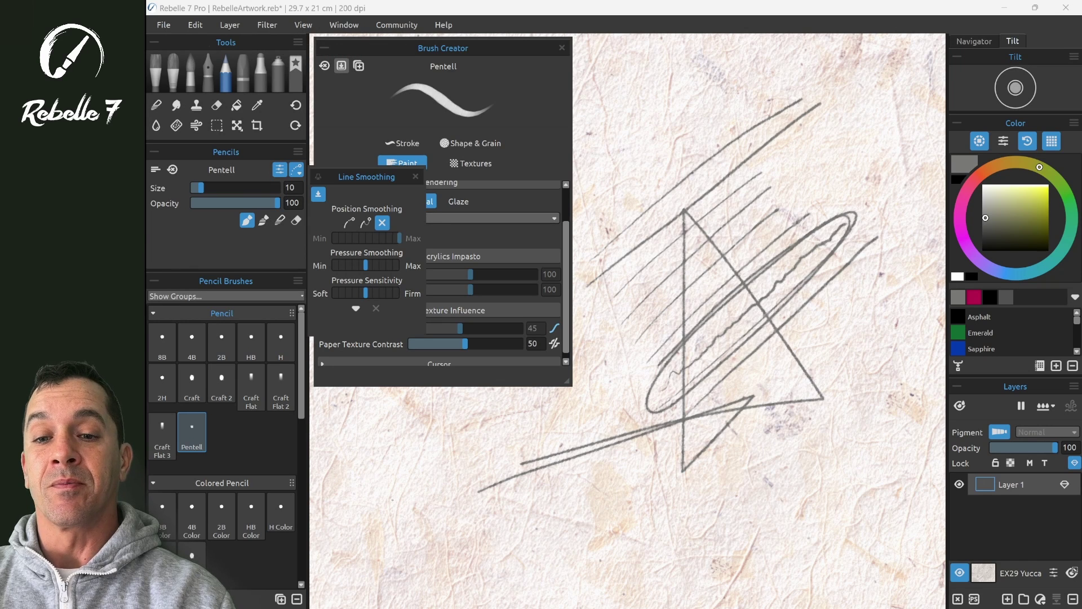
- Clear Layer 1 and paint a large diagonal magenta patch with the watercolor Liner brush
{"action": "left_click", "coordinate": [191, 73]}
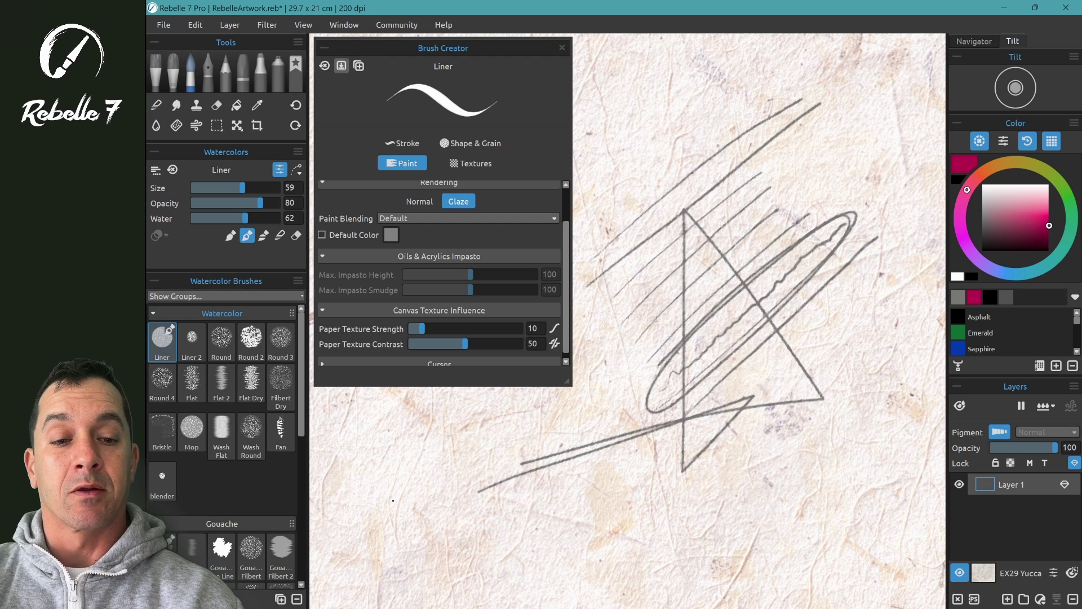
{"action": "key", "text": "Delete"}
{"action": "mouse_move", "coordinate": [622, 341]}
{"action": "left_mouse_down"}
{"action": "mouse_move", "coordinate": [653, 277]}
{"action": "mouse_move", "coordinate": [603, 361]}
{"action": "mouse_move", "coordinate": [598, 420]}
{"action": "mouse_move", "coordinate": [648, 455]}
{"action": "mouse_move", "coordinate": [671, 423]}
{"action": "left_mouse_up"}
{"action": "scroll", "coordinate": [710, 451], "scroll_direction": "up", "scroll_amount": 3}
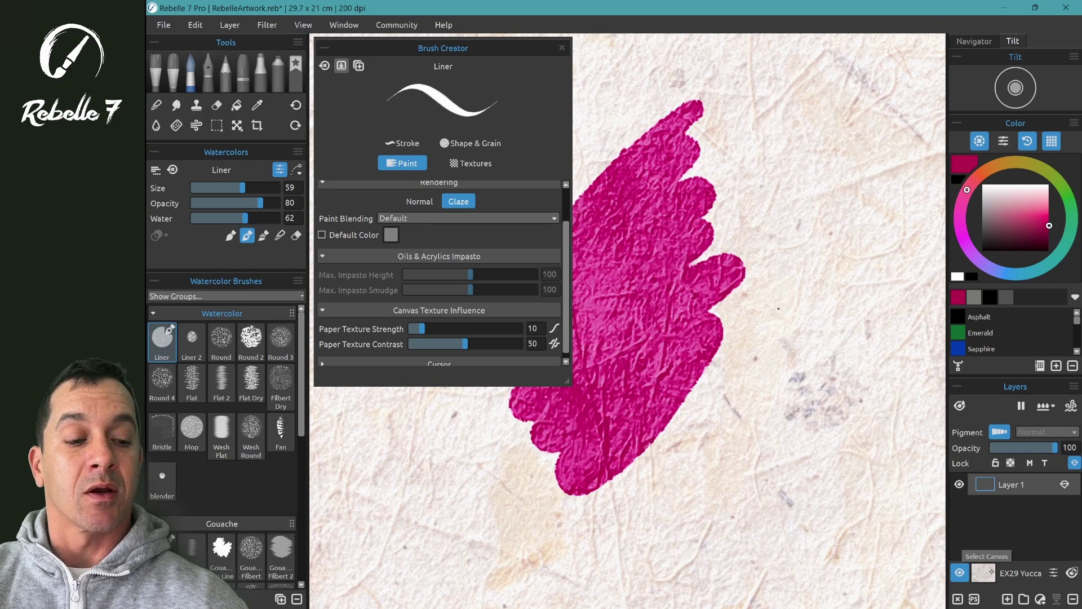
{"action": "left_click_drag", "start_coordinate": [639, 443], "coordinate": [676, 446]}
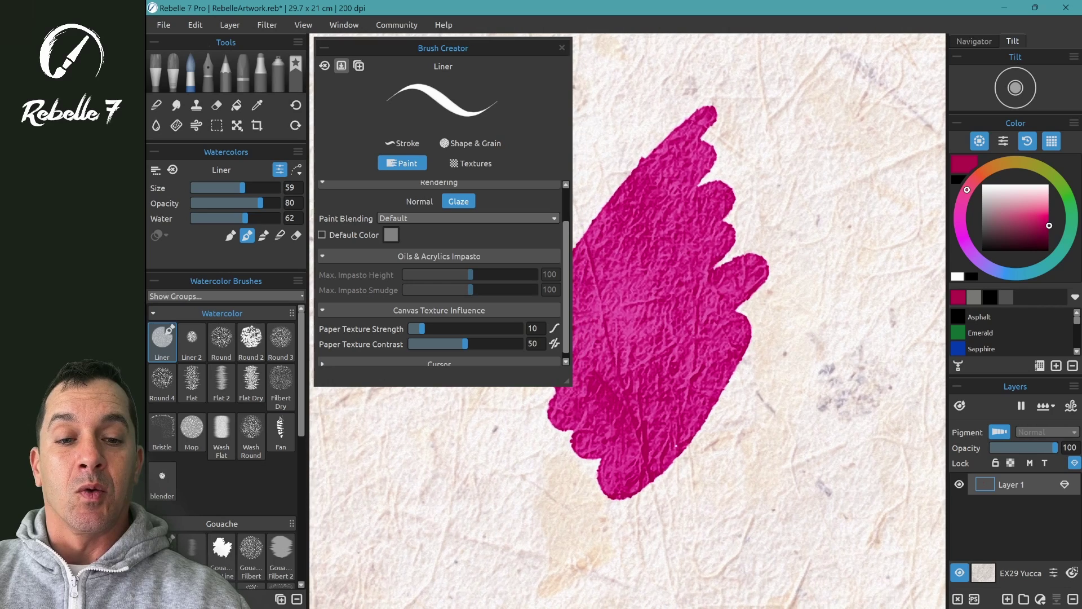
{"action": "scroll", "coordinate": [818, 193], "scroll_direction": "down", "scroll_amount": 3}
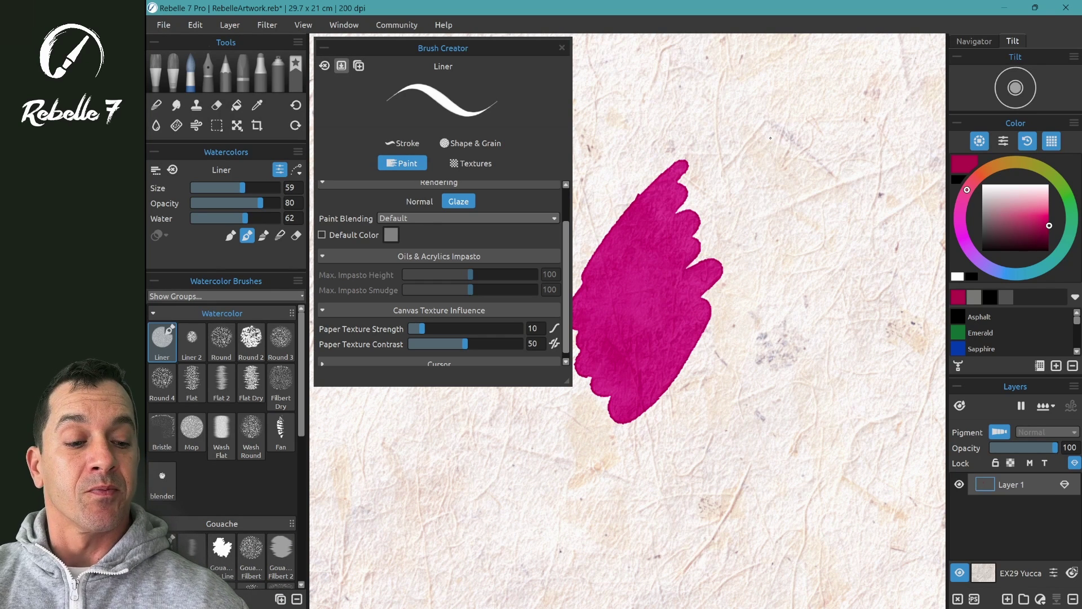
- Set the watercolor Texture Influence to 3 in the Visual Settings and paint a second magenta patch beside the first
{"action": "left_click", "coordinate": [1054, 573]}
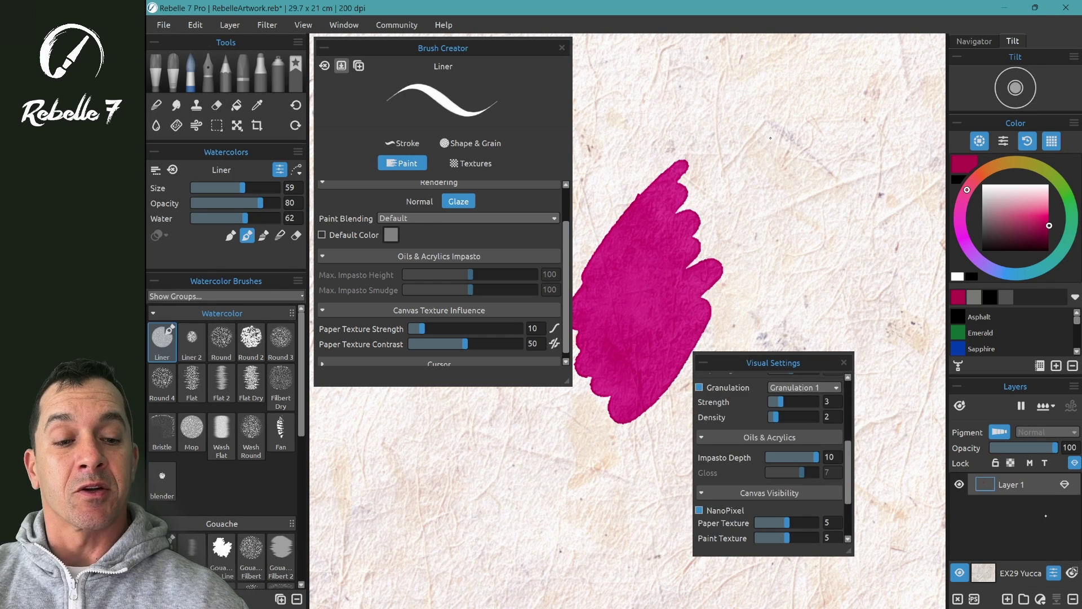
{"action": "left_click_drag", "start_coordinate": [847, 462], "coordinate": [847, 402]}
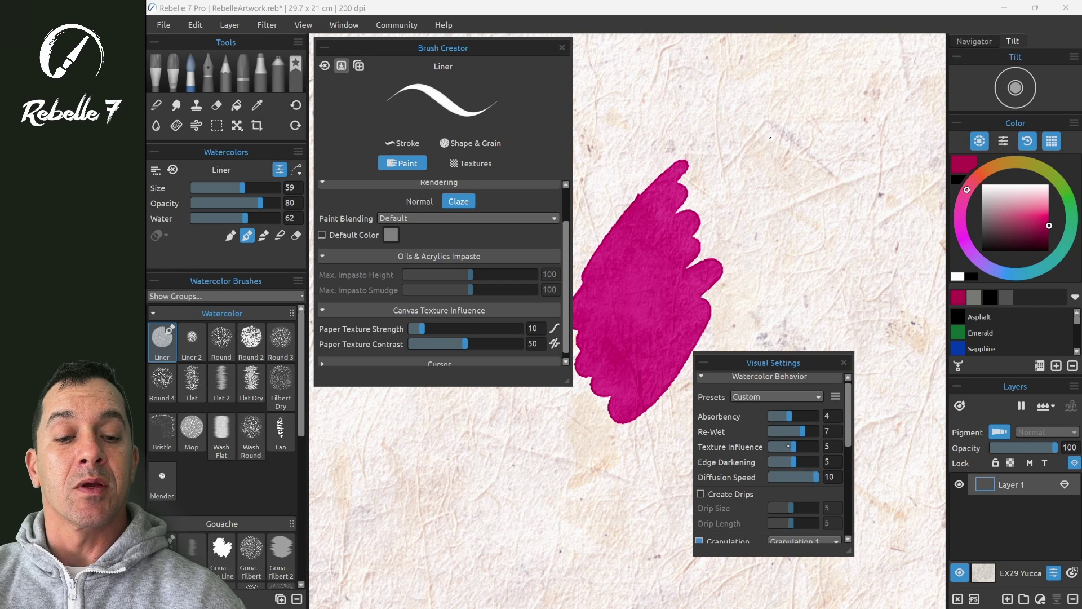
{"action": "left_click", "coordinate": [782, 447]}
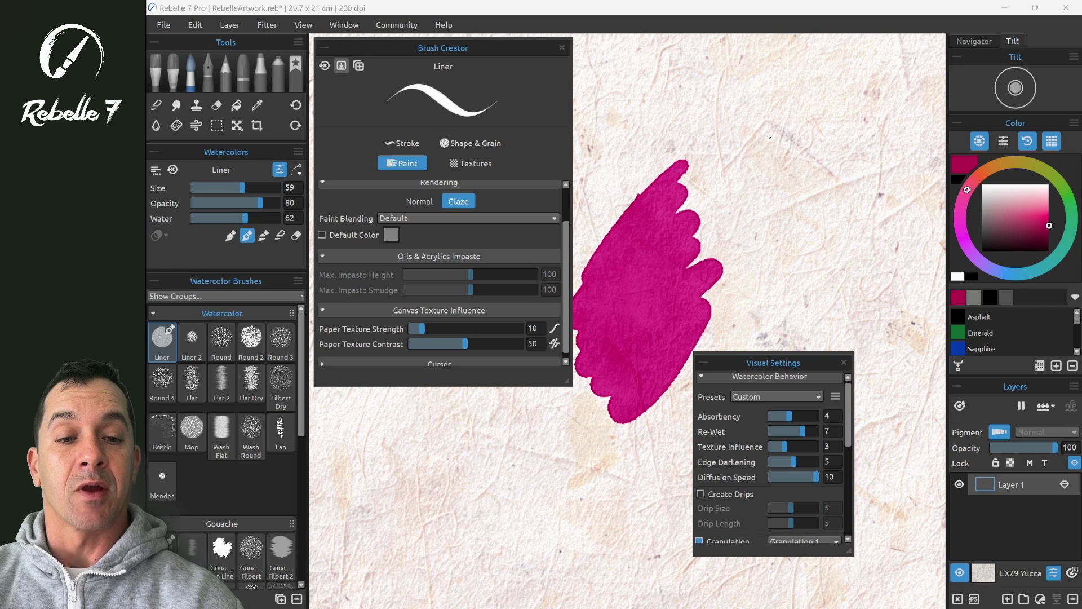
{"action": "mouse_move", "coordinate": [731, 187]}
{"action": "left_mouse_down"}
{"action": "mouse_move", "coordinate": [835, 131]}
{"action": "mouse_move", "coordinate": [738, 213]}
{"action": "mouse_move", "coordinate": [862, 181]}
{"action": "mouse_move", "coordinate": [892, 201]}
{"action": "mouse_move", "coordinate": [819, 293]}
{"action": "left_mouse_up"}
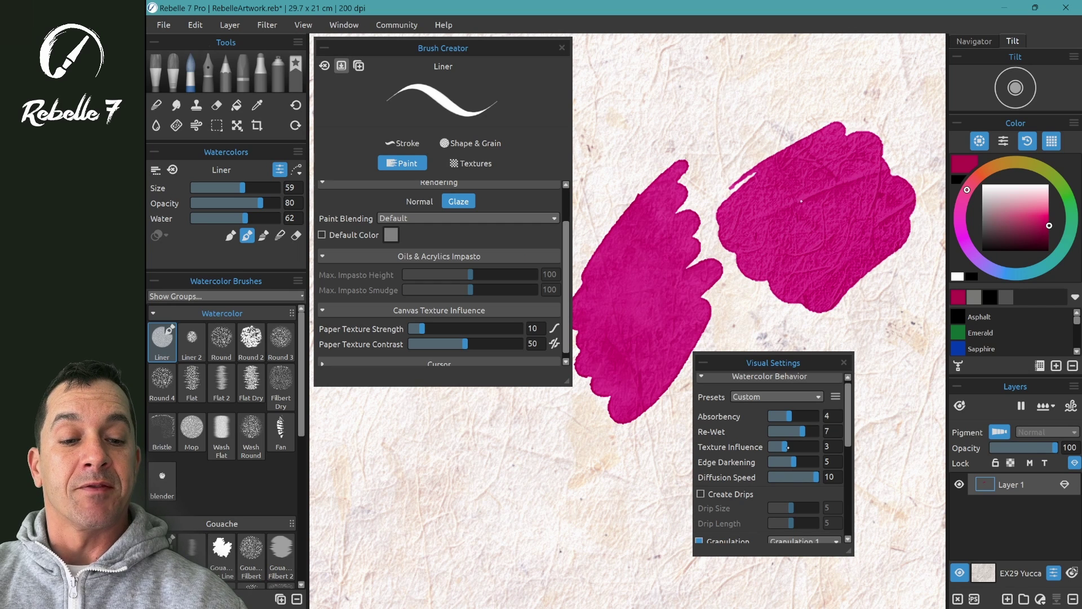
- Set Texture Influence to 9, clear the Visual Settings out of the way, and paint a third magenta patch below the second
{"action": "left_click_drag", "start_coordinate": [785, 447], "coordinate": [800, 448]}
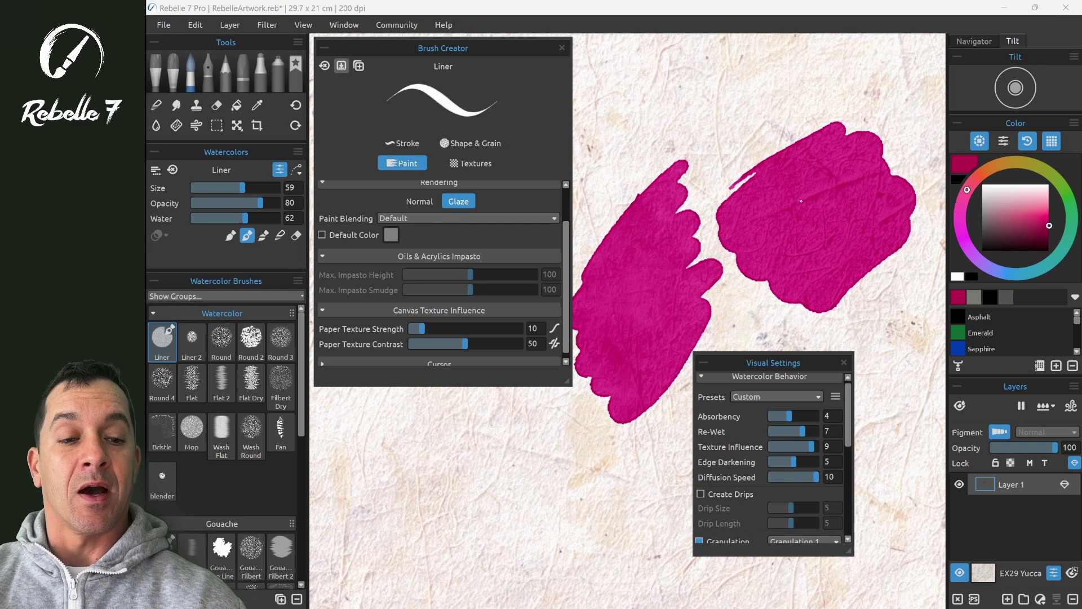
{"action": "left_click_drag", "start_coordinate": [774, 363], "coordinate": [622, 388]}
{"action": "mouse_move", "coordinate": [739, 446]}
{"action": "left_mouse_down"}
{"action": "mouse_move", "coordinate": [773, 417]}
{"action": "mouse_move", "coordinate": [846, 389]}
{"action": "mouse_move", "coordinate": [816, 451]}
{"action": "mouse_move", "coordinate": [848, 491]}
{"action": "mouse_move", "coordinate": [842, 501]}
{"action": "left_mouse_up"}
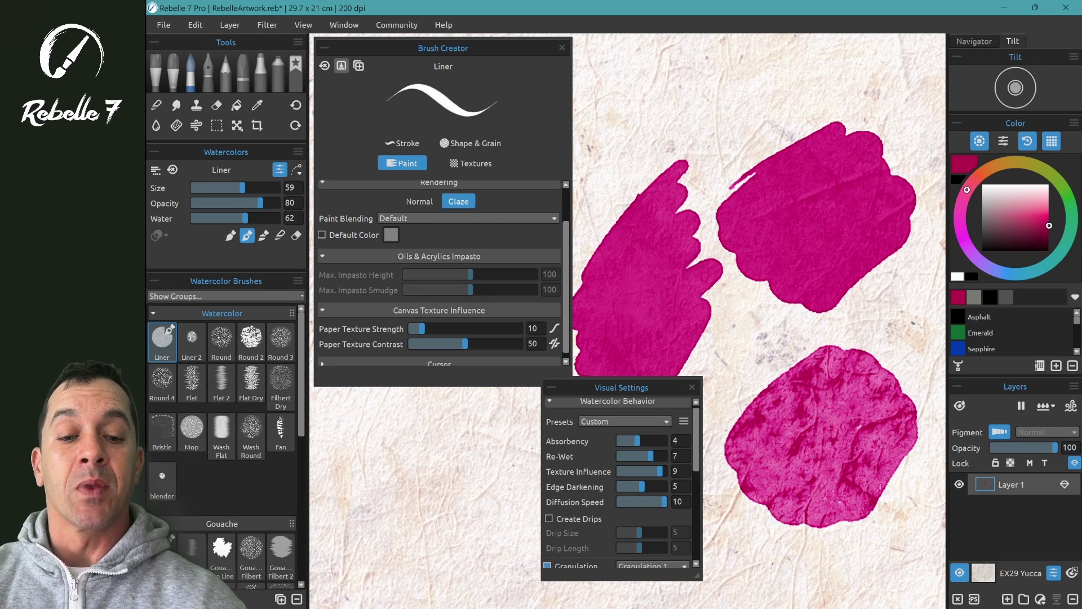
- Reset the watercolor Texture Influence to 5 and close the Visual Settings
{"action": "left_click", "coordinate": [639, 471]}
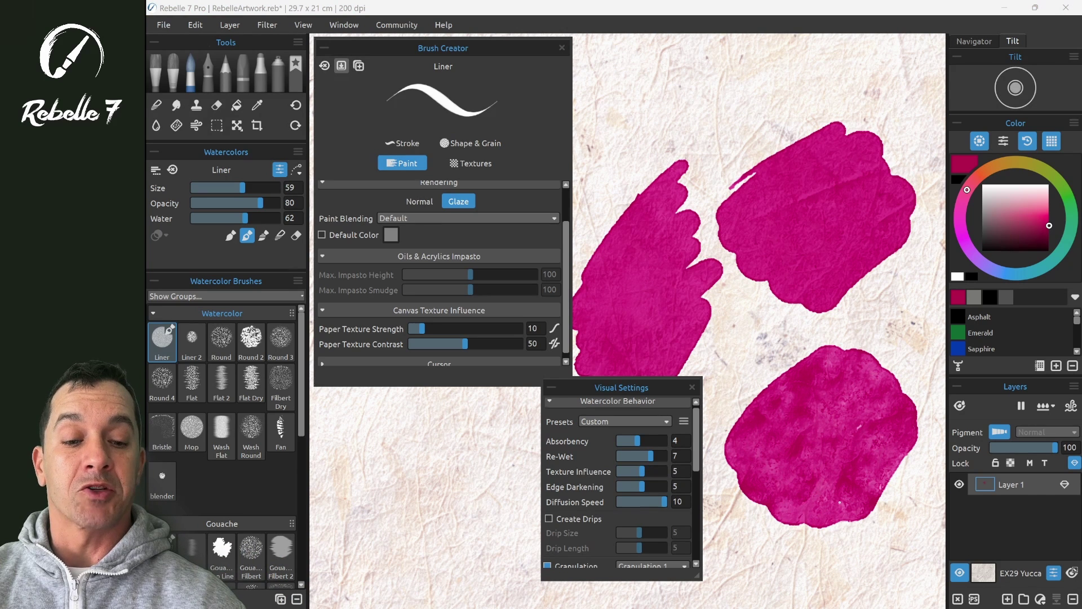
{"action": "left_click", "coordinate": [691, 387]}
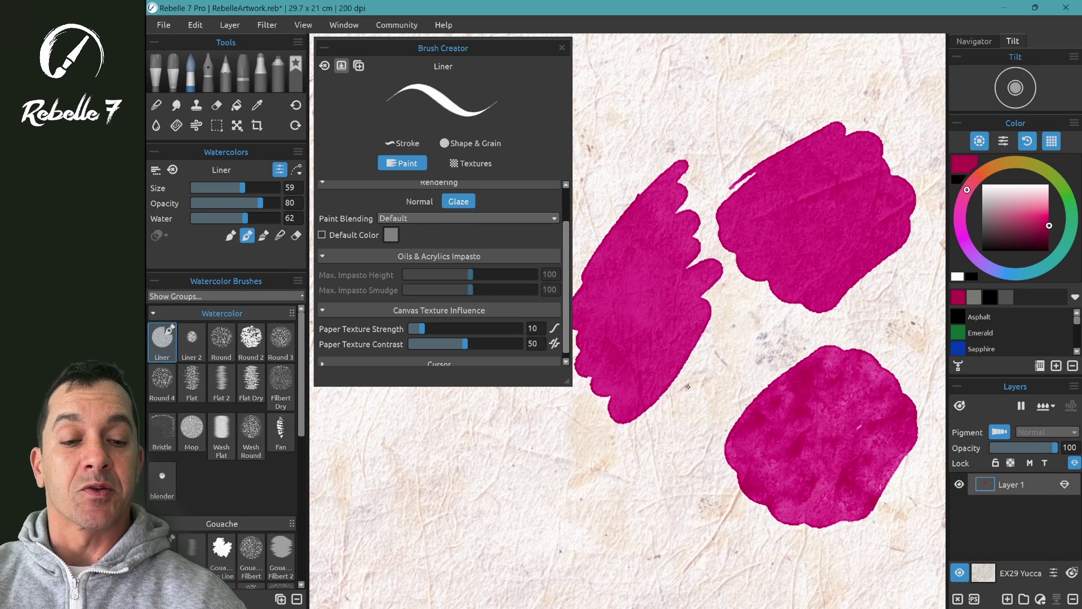
{"action": "left_click_drag", "start_coordinate": [689, 388], "coordinate": [778, 294]}
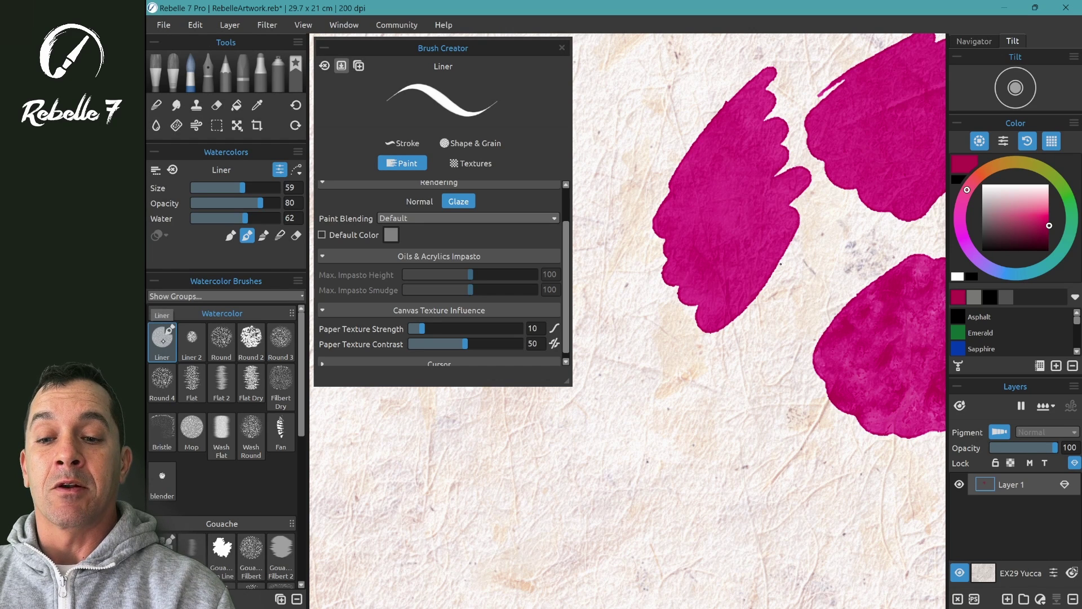
- Copy the watercolor Liner brush preset to Favorites and make that favorite copy the active brush
{"action": "left_click", "coordinate": [298, 281]}
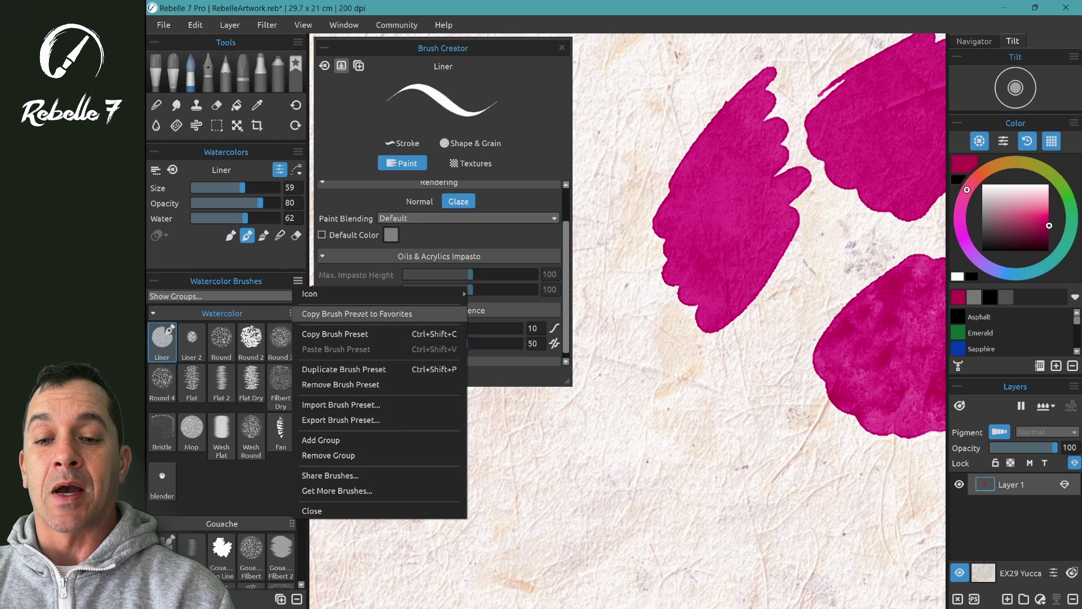
{"action": "left_click", "coordinate": [360, 314]}
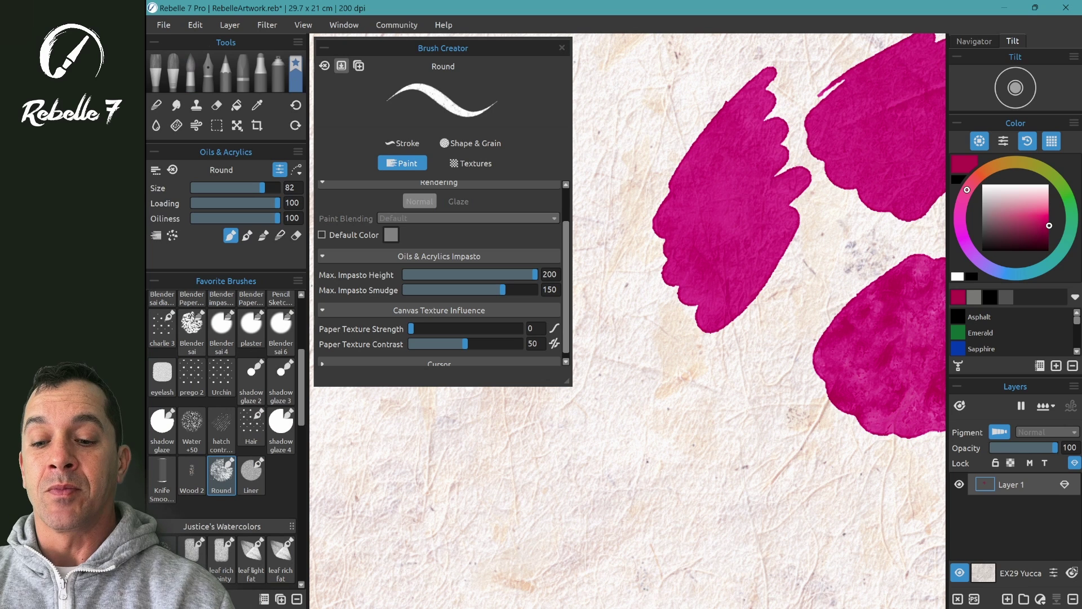
{"action": "left_click", "coordinate": [251, 477]}
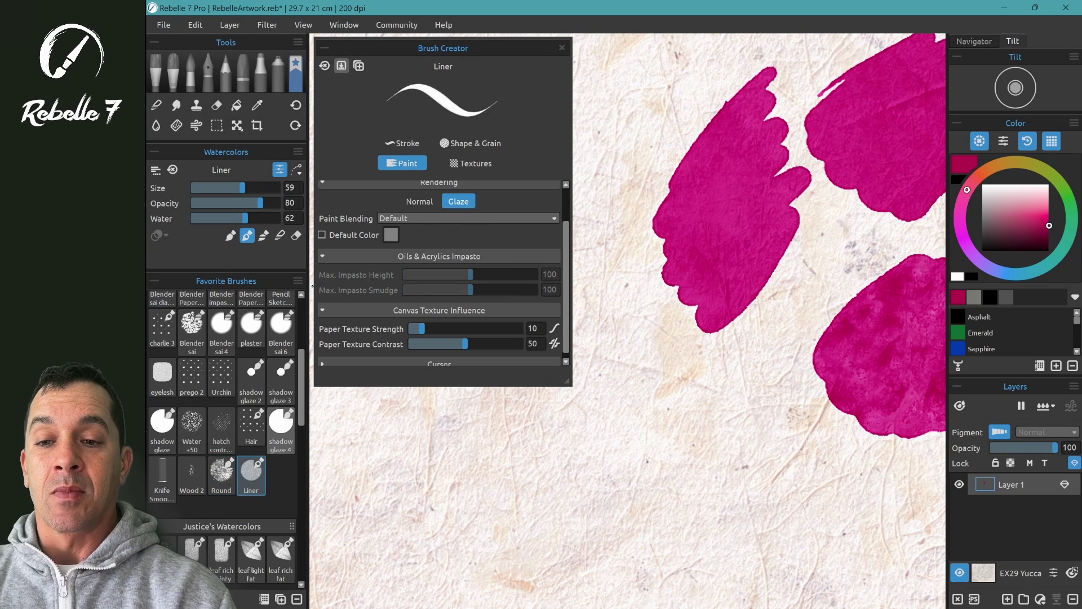
{"action": "left_click", "coordinate": [191, 72]}
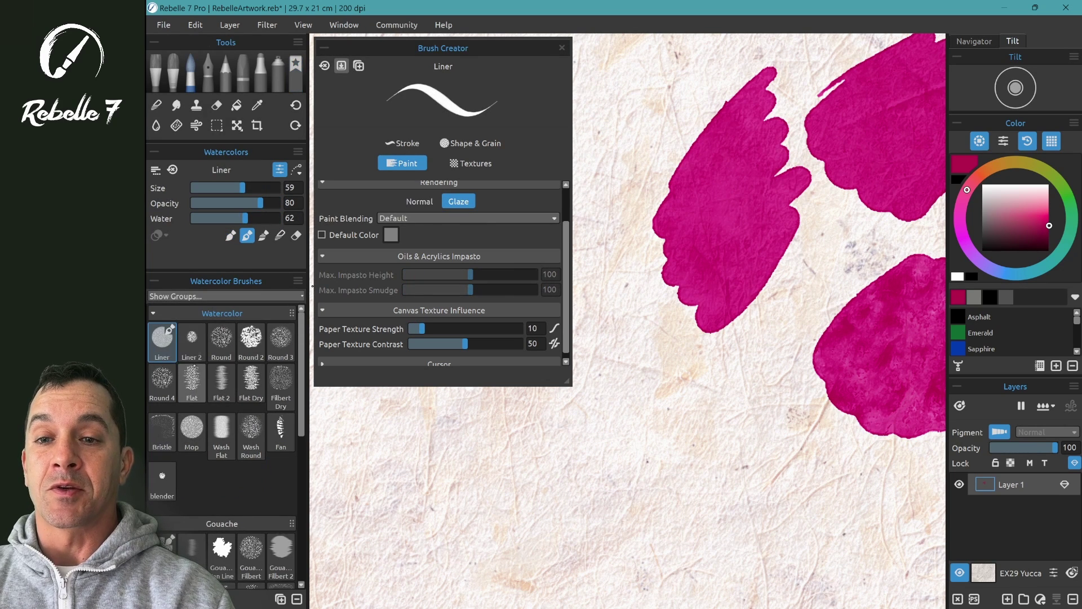
{"action": "left_click", "coordinate": [299, 69]}
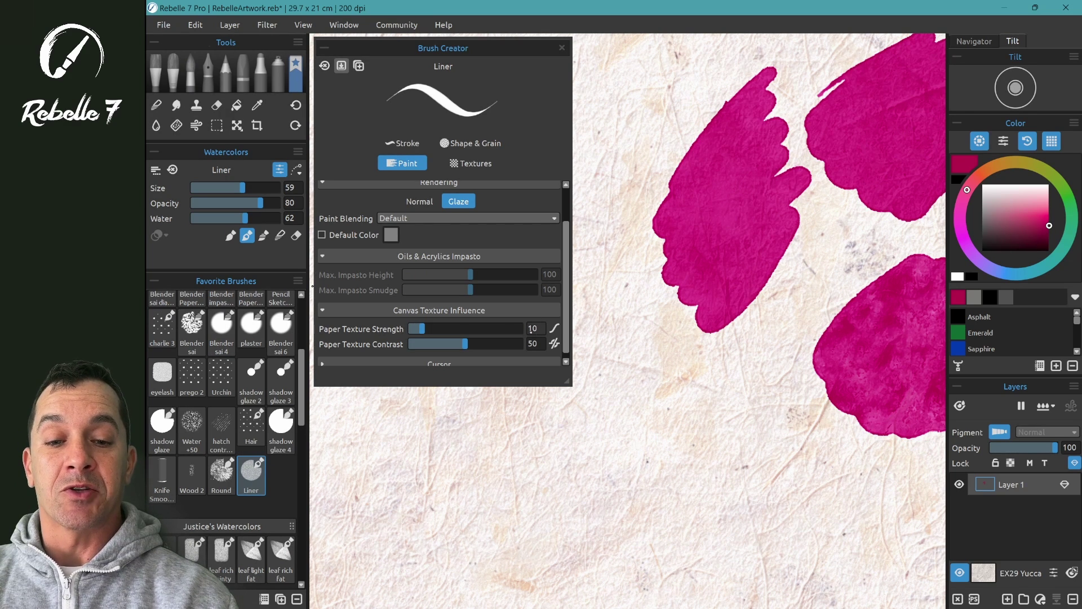
- Raise the low-pressure end of Liner's Texture Strength curve to full influence and paint textured magenta patches below the existing ones
{"action": "left_click", "coordinate": [555, 328]}
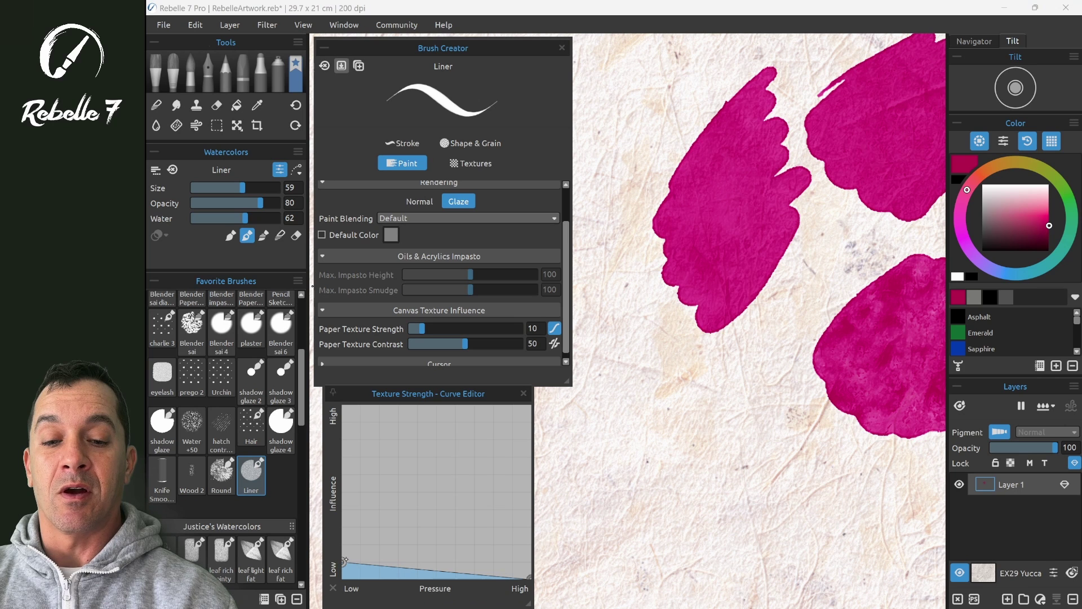
{"action": "left_click_drag", "start_coordinate": [343, 562], "coordinate": [378, 405]}
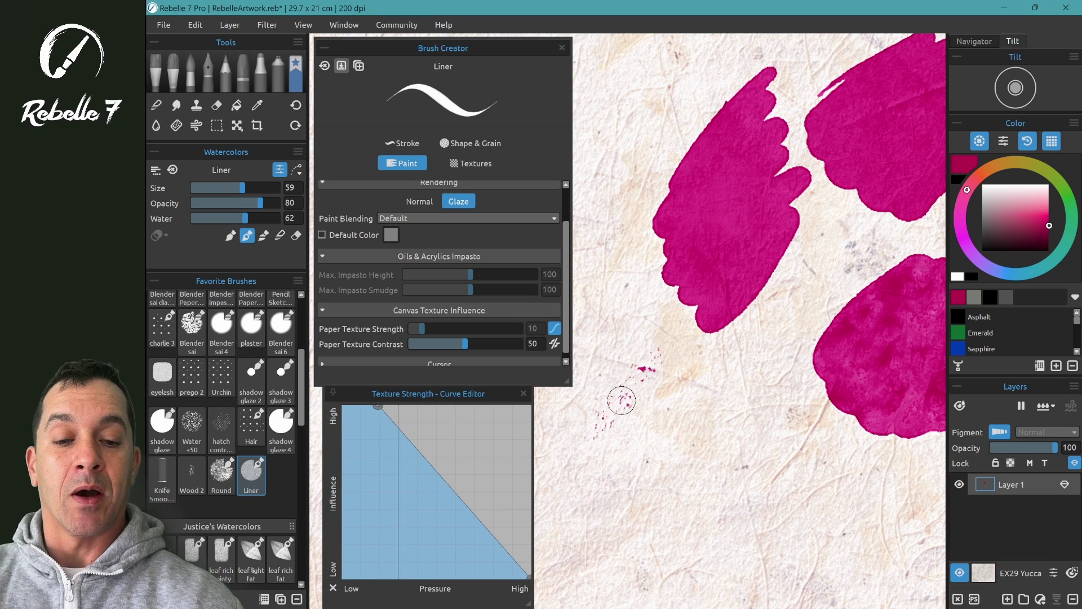
{"action": "mouse_move", "coordinate": [624, 394]}
{"action": "left_mouse_down"}
{"action": "mouse_move", "coordinate": [679, 364]}
{"action": "mouse_move", "coordinate": [631, 455]}
{"action": "mouse_move", "coordinate": [710, 389]}
{"action": "mouse_move", "coordinate": [694, 445]}
{"action": "mouse_move", "coordinate": [774, 399]}
{"action": "mouse_move", "coordinate": [750, 497]}
{"action": "mouse_move", "coordinate": [801, 428]}
{"action": "mouse_move", "coordinate": [722, 474]}
{"action": "mouse_move", "coordinate": [711, 434]}
{"action": "mouse_move", "coordinate": [795, 395]}
{"action": "mouse_move", "coordinate": [806, 479]}
{"action": "mouse_move", "coordinate": [691, 358]}
{"action": "mouse_move", "coordinate": [783, 433]}
{"action": "mouse_move", "coordinate": [711, 454]}
{"action": "mouse_move", "coordinate": [725, 499]}
{"action": "mouse_move", "coordinate": [750, 502]}
{"action": "left_mouse_up"}
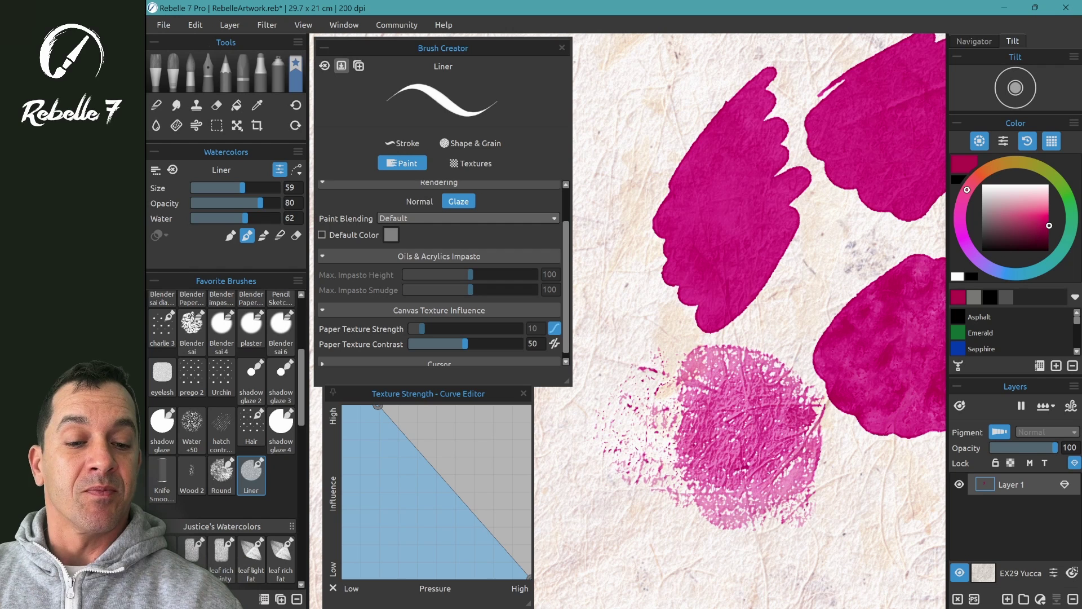
{"action": "mouse_move", "coordinate": [766, 471]}
{"action": "left_mouse_down"}
{"action": "mouse_move", "coordinate": [617, 459]}
{"action": "mouse_move", "coordinate": [660, 451]}
{"action": "mouse_move", "coordinate": [637, 502]}
{"action": "mouse_move", "coordinate": [702, 504]}
{"action": "mouse_move", "coordinate": [665, 564]}
{"action": "mouse_move", "coordinate": [626, 507]}
{"action": "mouse_move", "coordinate": [657, 445]}
{"action": "left_mouse_up"}
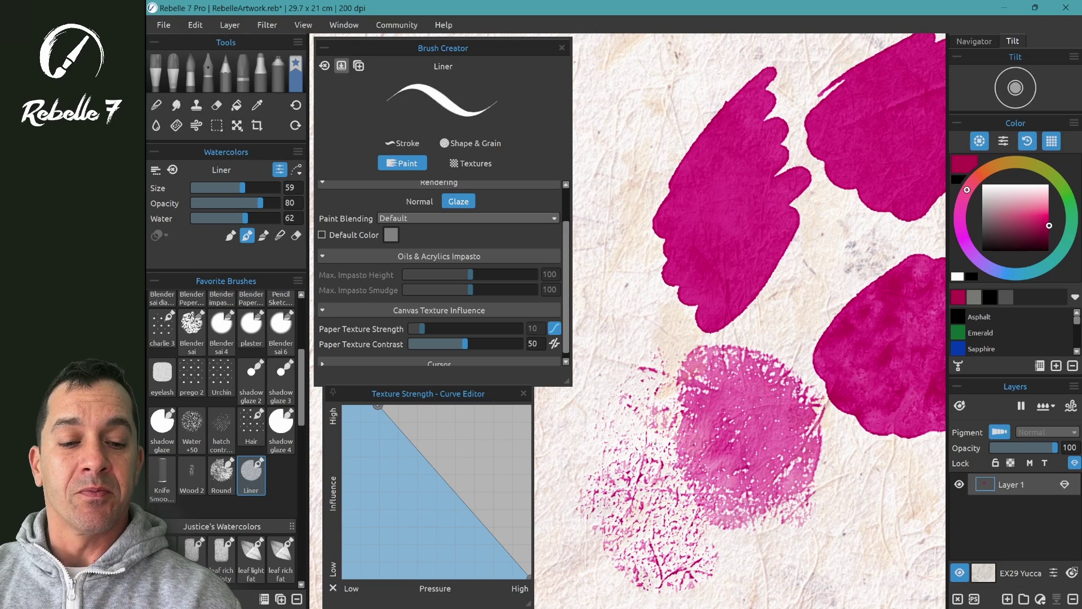
{"action": "key", "text": "ctrl+z"}
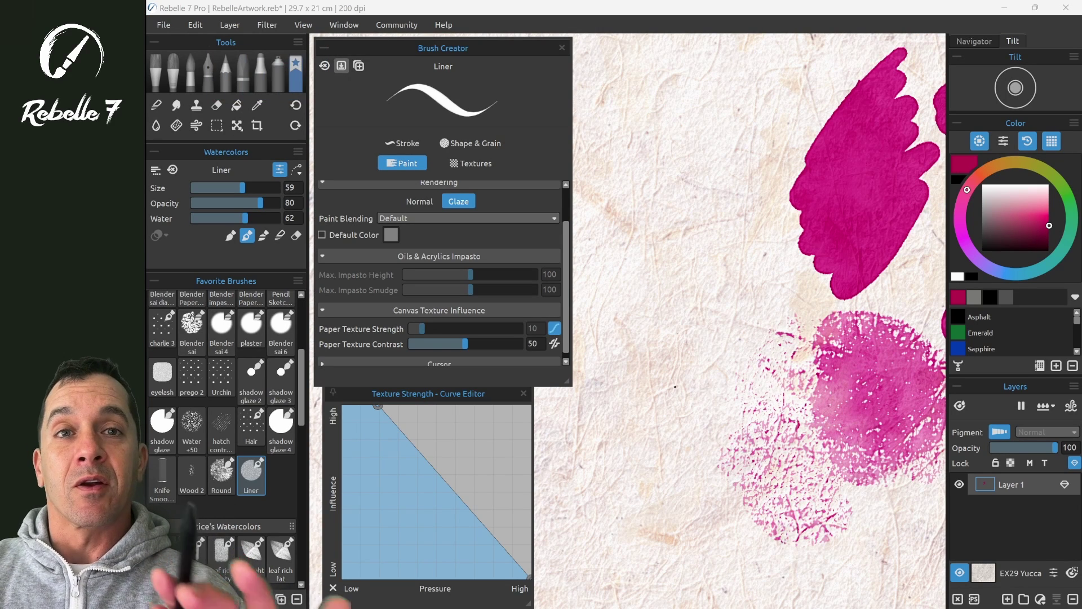
- Paint three textured magenta patches one below another with Water set to 12, 49 and 78
{"action": "mouse_move", "coordinate": [215, 219]}
{"action": "left_mouse_down"}
{"action": "mouse_move", "coordinate": [203, 220]}
{"action": "mouse_move", "coordinate": [231, 218]}
{"action": "mouse_move", "coordinate": [202, 218]}
{"action": "left_mouse_up"}
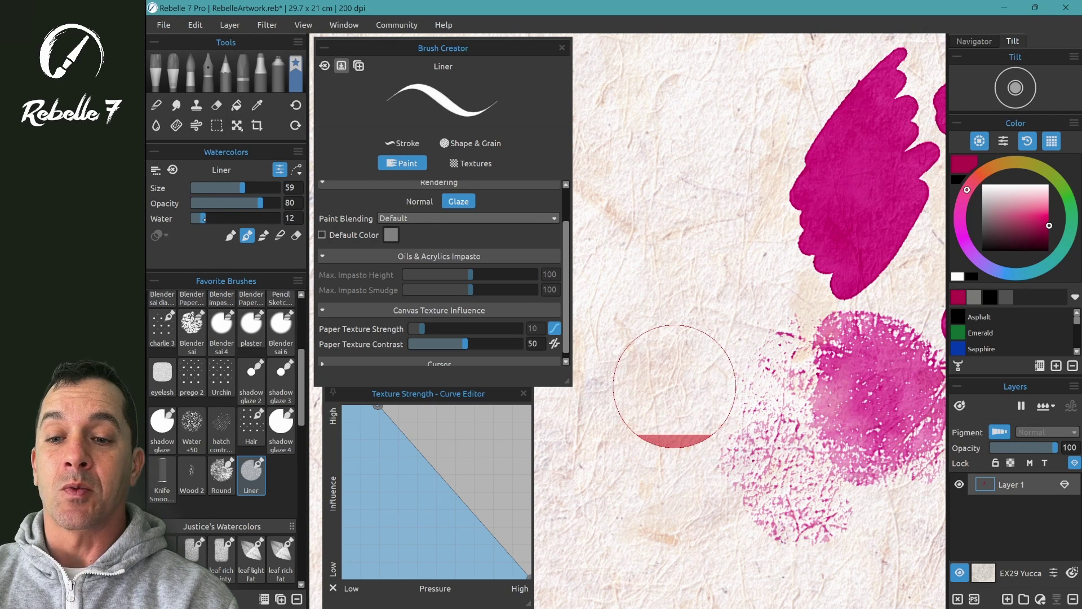
{"action": "mouse_move", "coordinate": [711, 118]}
{"action": "left_mouse_down"}
{"action": "mouse_move", "coordinate": [615, 226]}
{"action": "mouse_move", "coordinate": [699, 180]}
{"action": "mouse_move", "coordinate": [662, 273]}
{"action": "left_mouse_up"}
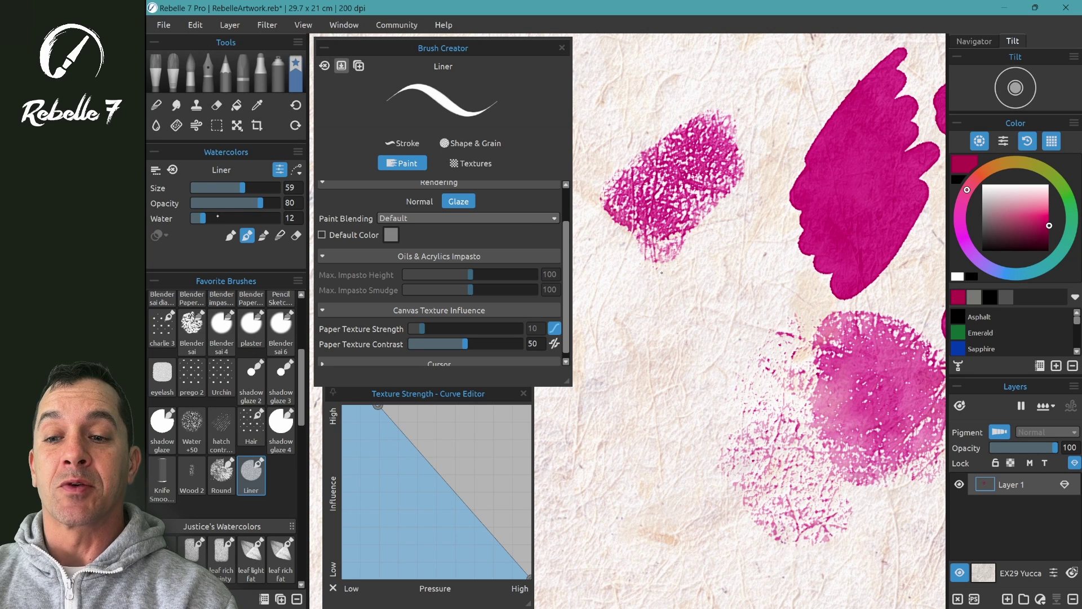
{"action": "left_click_drag", "start_coordinate": [218, 217], "coordinate": [234, 217]}
{"action": "mouse_move", "coordinate": [621, 338]}
{"action": "left_mouse_down"}
{"action": "mouse_move", "coordinate": [601, 389]}
{"action": "mouse_move", "coordinate": [676, 315]}
{"action": "mouse_move", "coordinate": [665, 401]}
{"action": "left_mouse_up"}
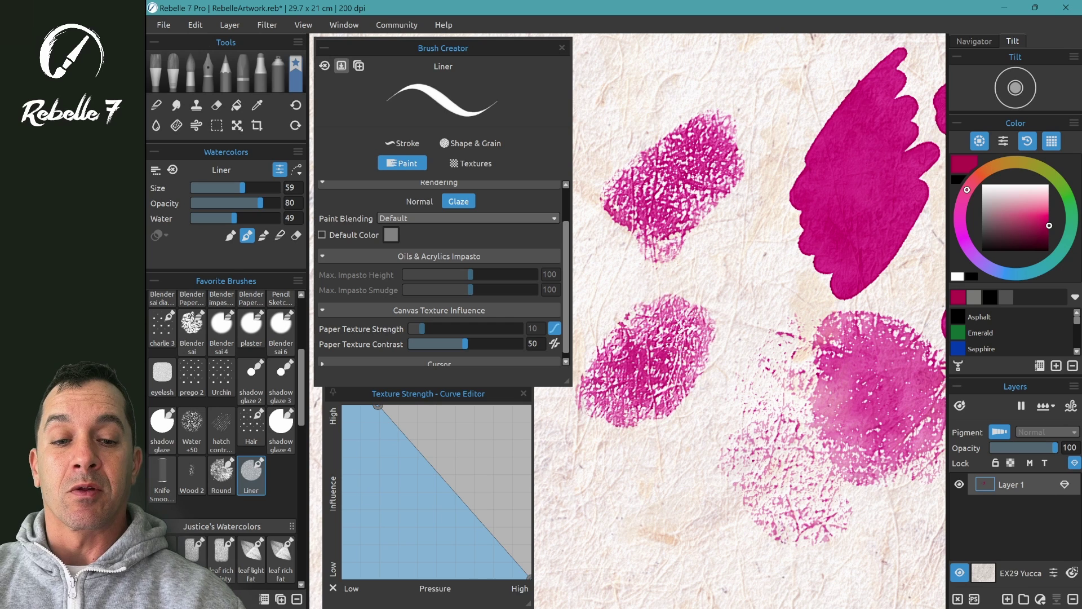
{"action": "key", "text": "w"}
{"action": "key", "text": "w"}
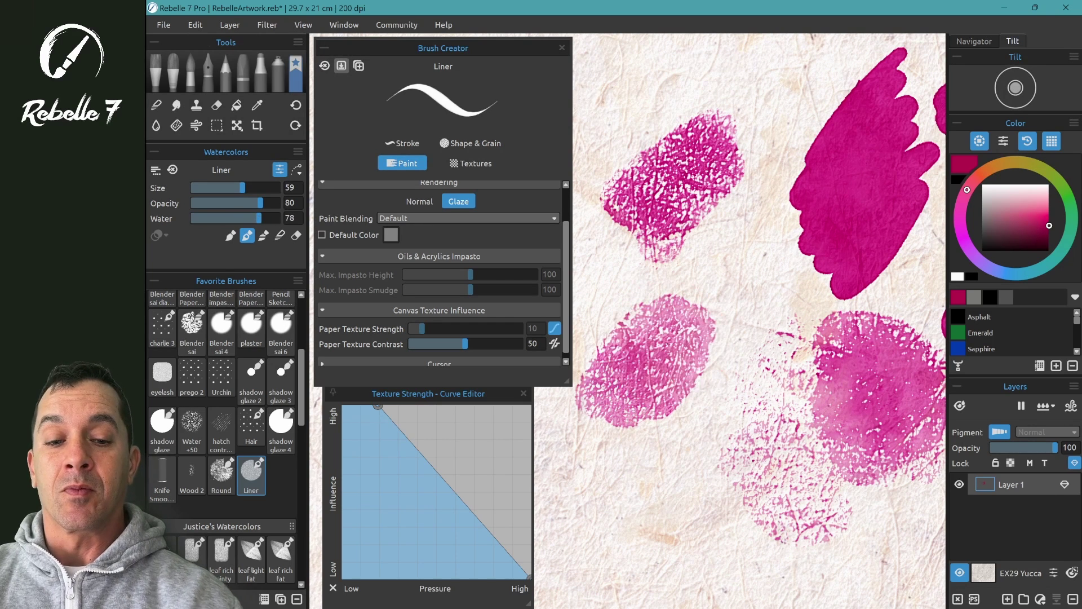
{"action": "left_click_drag", "start_coordinate": [566, 532], "coordinate": [654, 535]}
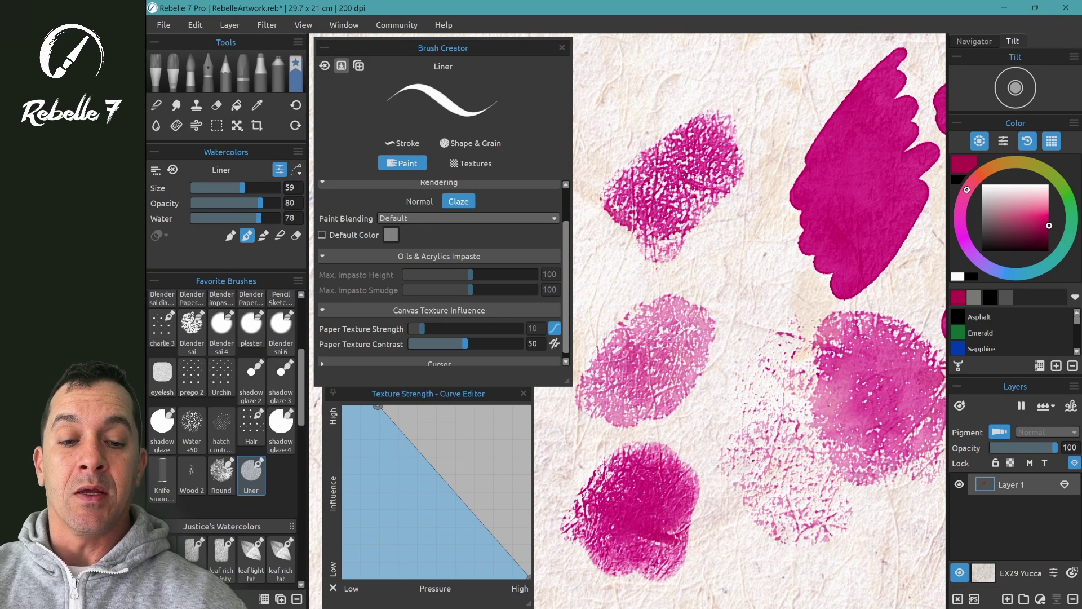
- Undo the three patches painted with different Water settings
{"action": "key", "text": "ctrl+z"}
{"action": "key", "text": "ctrl+z"}
{"action": "key", "text": "ctrl+z"}
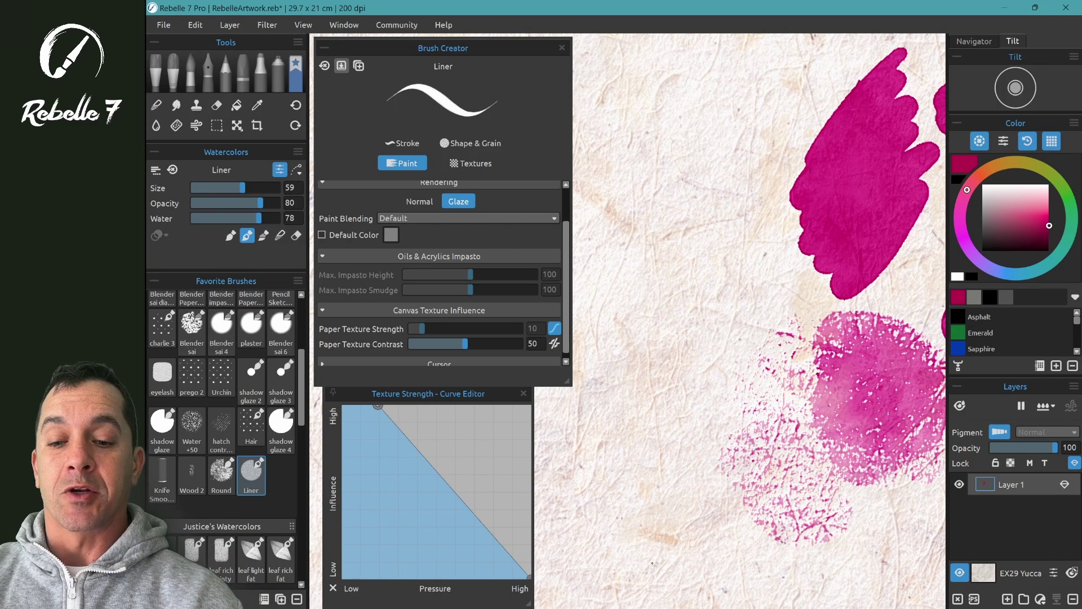
- Flatten Liner's Texture Strength curve to the lowest influence and paint magenta zigzag strokes, the last with Water set to 1
{"action": "left_click_drag", "start_coordinate": [378, 404], "coordinate": [407, 588]}
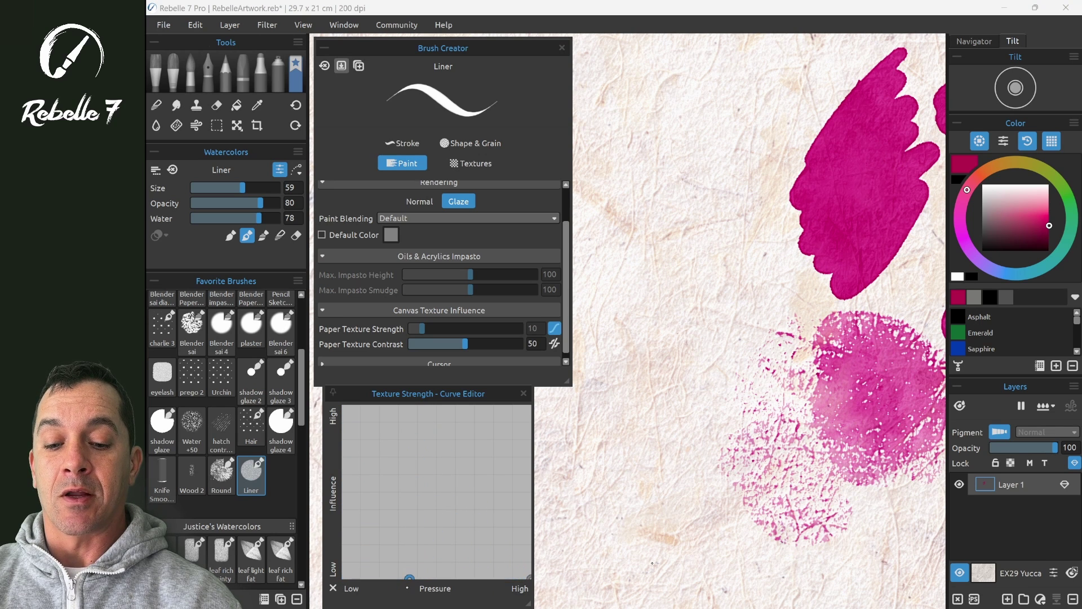
{"action": "mouse_move", "coordinate": [602, 246]}
{"action": "left_mouse_down"}
{"action": "mouse_move", "coordinate": [725, 154]}
{"action": "mouse_move", "coordinate": [617, 299]}
{"action": "mouse_move", "coordinate": [620, 361]}
{"action": "mouse_move", "coordinate": [640, 381]}
{"action": "mouse_move", "coordinate": [719, 379]}
{"action": "left_mouse_up"}
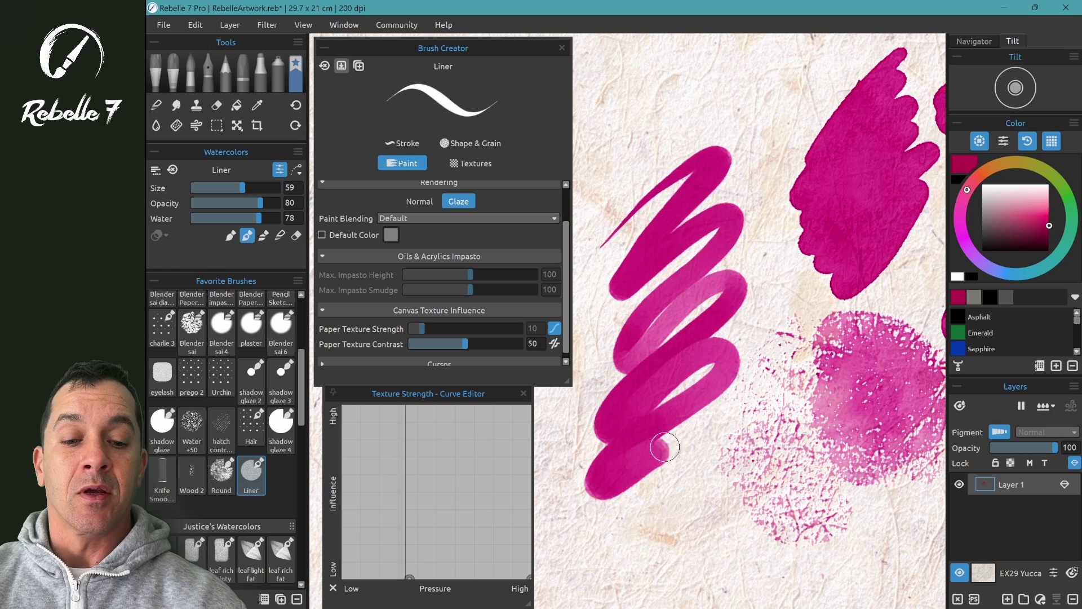
{"action": "mouse_move", "coordinate": [666, 447]}
{"action": "left_mouse_down"}
{"action": "mouse_move", "coordinate": [695, 457]}
{"action": "mouse_move", "coordinate": [654, 521]}
{"action": "mouse_move", "coordinate": [706, 519]}
{"action": "mouse_move", "coordinate": [742, 428]}
{"action": "mouse_move", "coordinate": [753, 281]}
{"action": "left_mouse_up"}
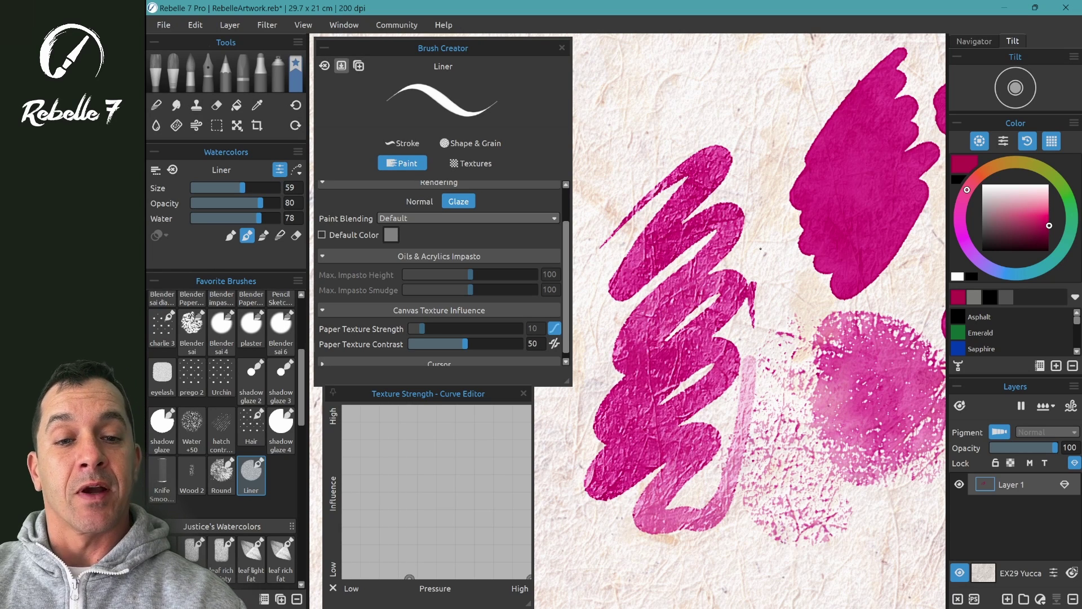
{"action": "left_click_drag", "start_coordinate": [259, 218], "coordinate": [166, 223]}
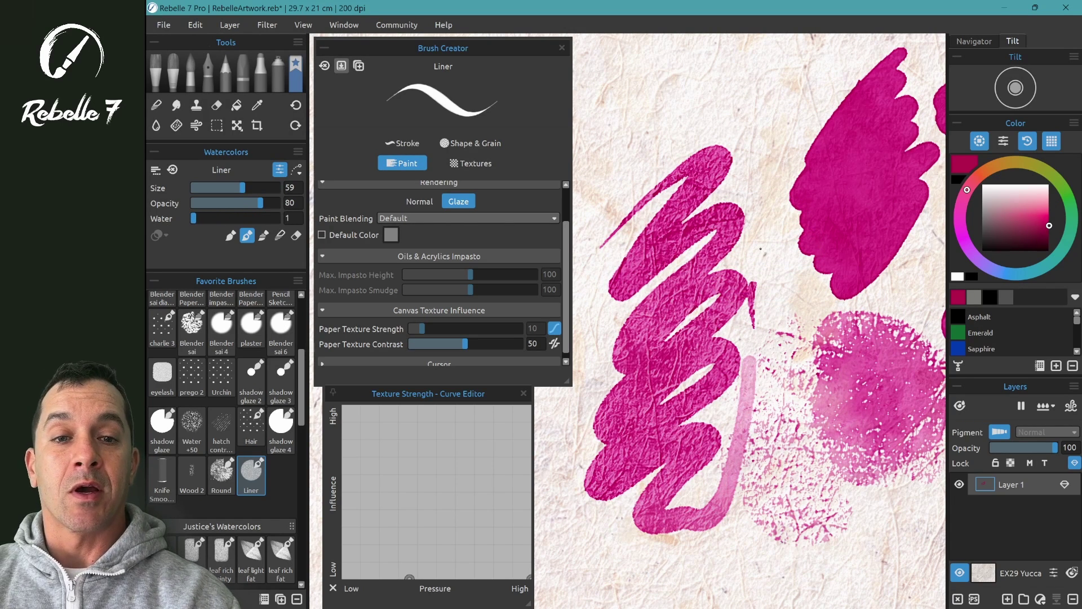
{"action": "mouse_move", "coordinate": [586, 115]}
{"action": "left_mouse_down"}
{"action": "mouse_move", "coordinate": [677, 74]}
{"action": "mouse_move", "coordinate": [637, 132]}
{"action": "mouse_move", "coordinate": [751, 124]}
{"action": "left_mouse_up"}
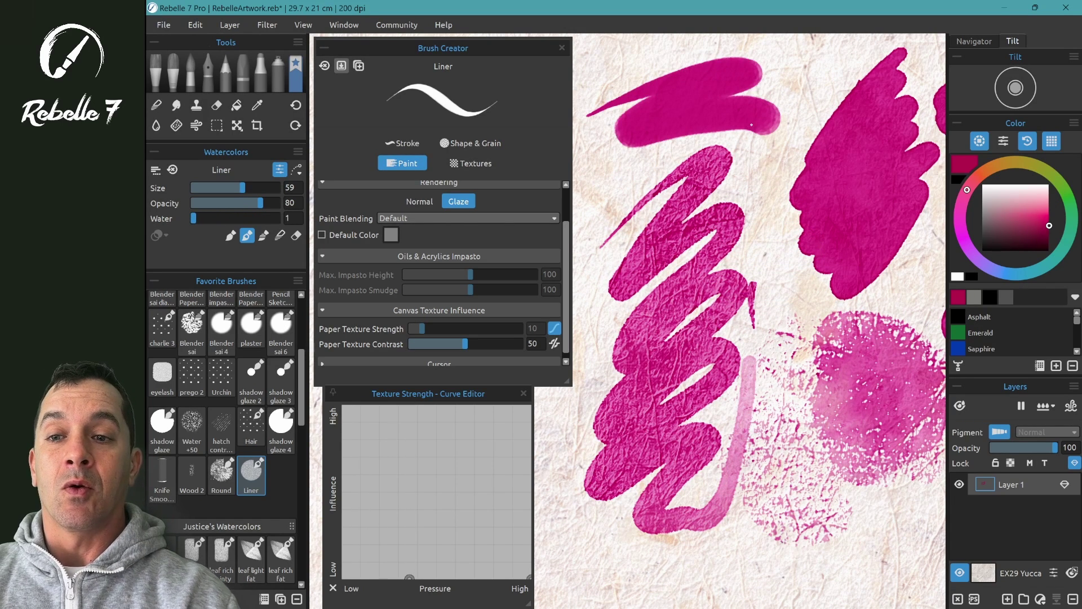
- Draw a thin vertical line with the Pentell pencil, flatten its Texture Strength curve to the lowest influence, and draw another line
{"action": "left_click", "coordinate": [226, 79]}
{"action": "left_click", "coordinate": [209, 79]}
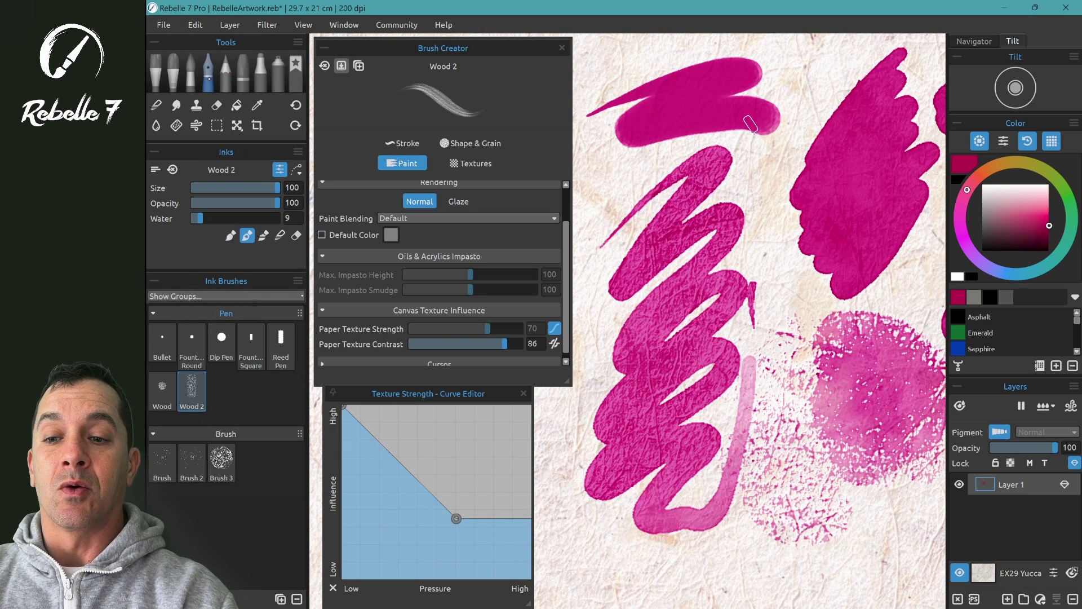
{"action": "key", "text": "5"}
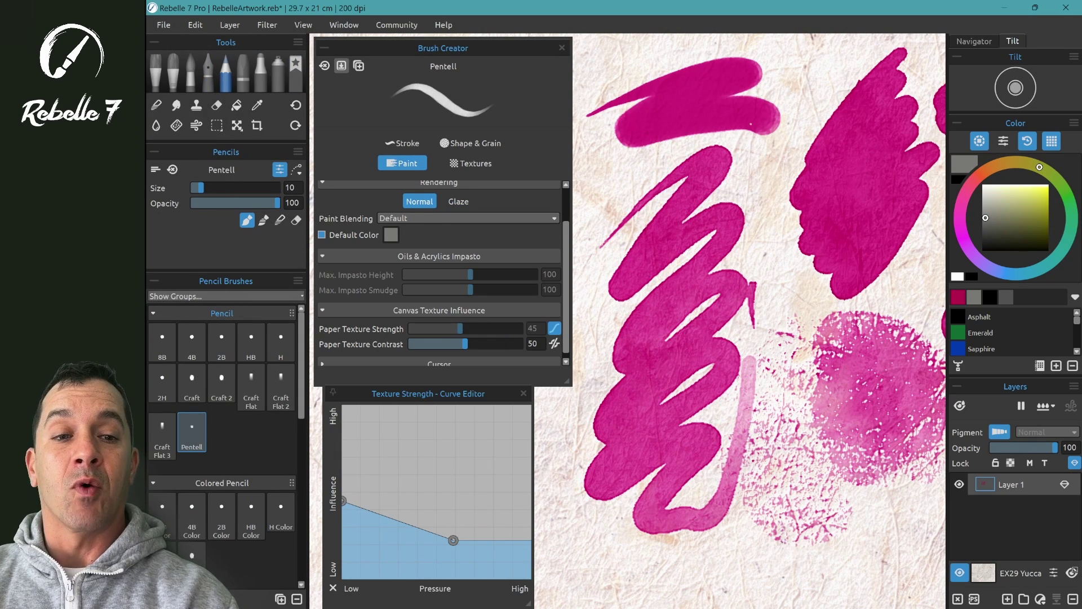
{"action": "left_click_drag", "start_coordinate": [758, 146], "coordinate": [772, 355]}
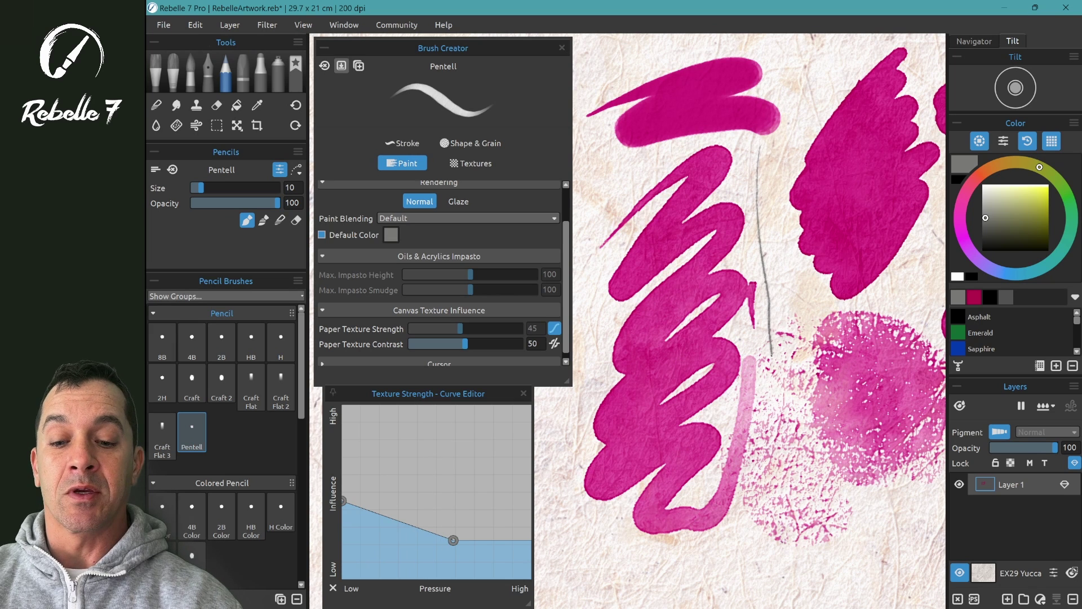
{"action": "left_click_drag", "start_coordinate": [344, 500], "coordinate": [451, 578]}
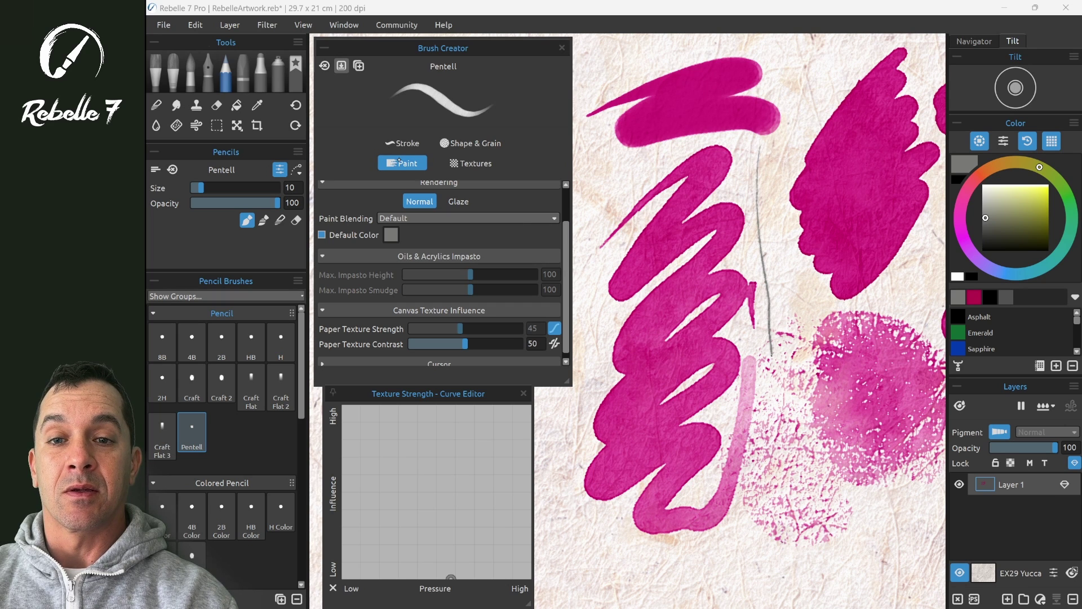
{"action": "mouse_move", "coordinate": [622, 173]}
{"action": "left_mouse_down"}
{"action": "mouse_move", "coordinate": [584, 279]}
{"action": "mouse_move", "coordinate": [604, 354]}
{"action": "mouse_move", "coordinate": [558, 429]}
{"action": "mouse_move", "coordinate": [573, 435]}
{"action": "mouse_move", "coordinate": [557, 471]}
{"action": "mouse_move", "coordinate": [582, 505]}
{"action": "mouse_move", "coordinate": [636, 460]}
{"action": "mouse_move", "coordinate": [633, 516]}
{"action": "left_mouse_up"}
- Clear Layer 1 and reset the Pentell pencil to its saved settings
{"action": "key", "text": "Delete"}
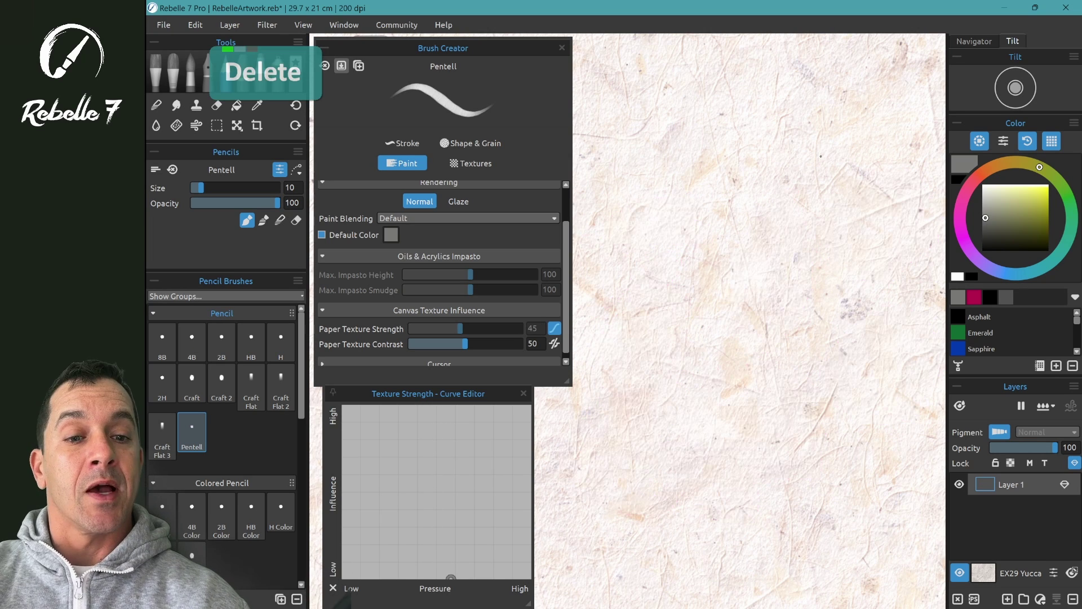
{"action": "left_click_drag", "start_coordinate": [911, 458], "coordinate": [746, 400]}
{"action": "scroll", "coordinate": [742, 389], "scroll_direction": "up", "scroll_amount": 3}
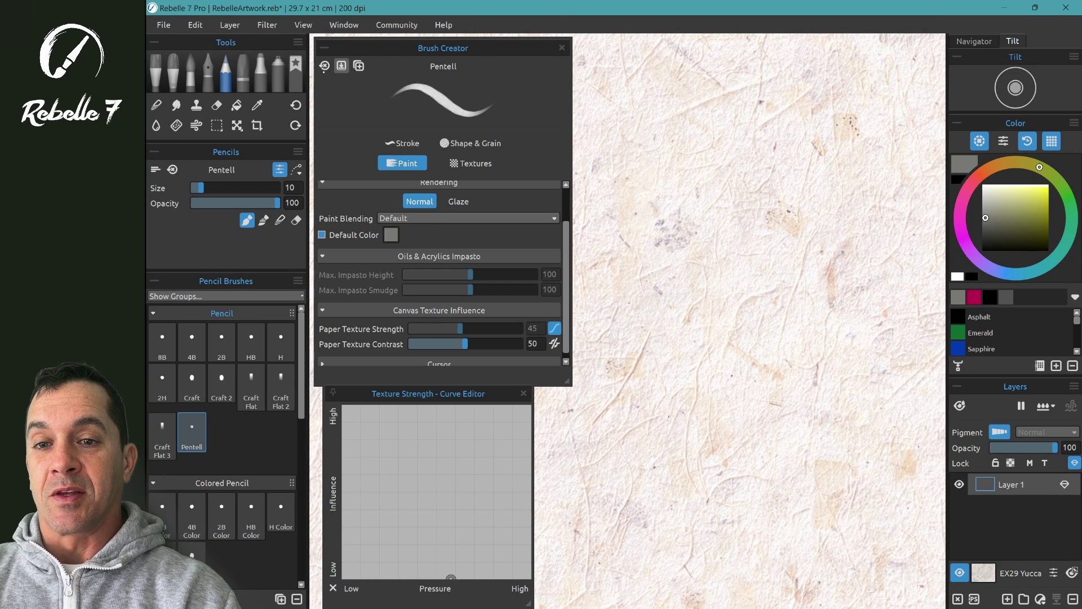
{"action": "left_click", "coordinate": [324, 65]}
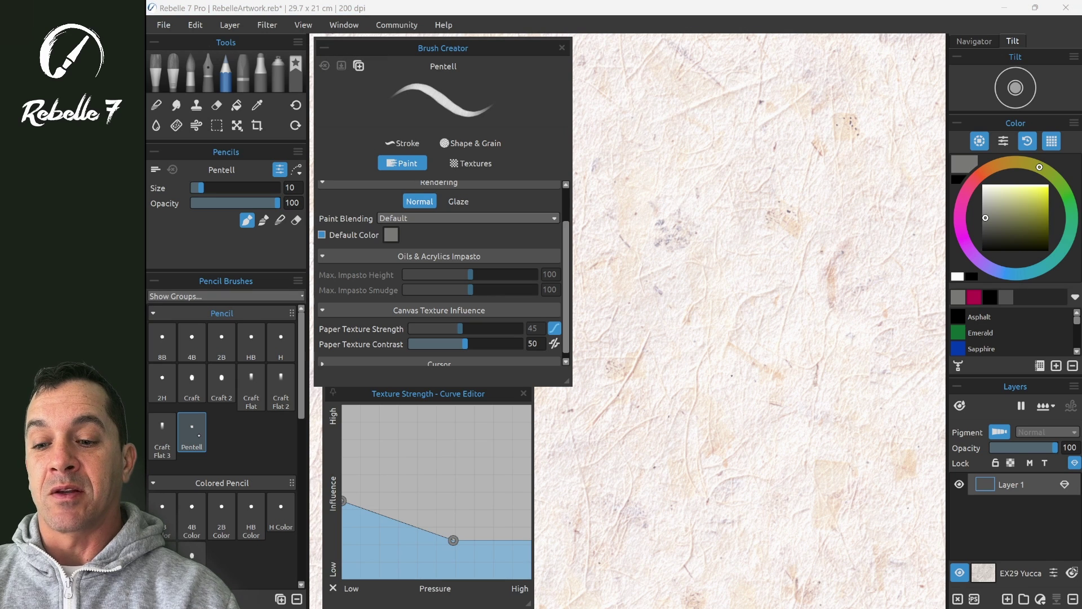
- Select the Rough Wet brush from the Round group of the Express Oils
{"action": "left_click", "coordinate": [189, 72]}
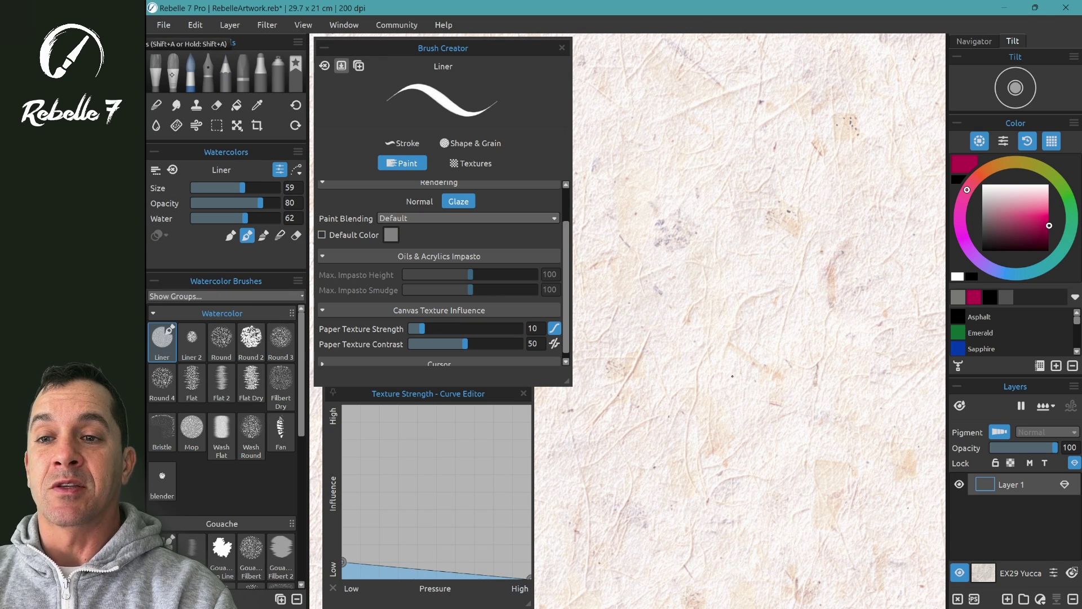
{"action": "left_click", "coordinate": [173, 72]}
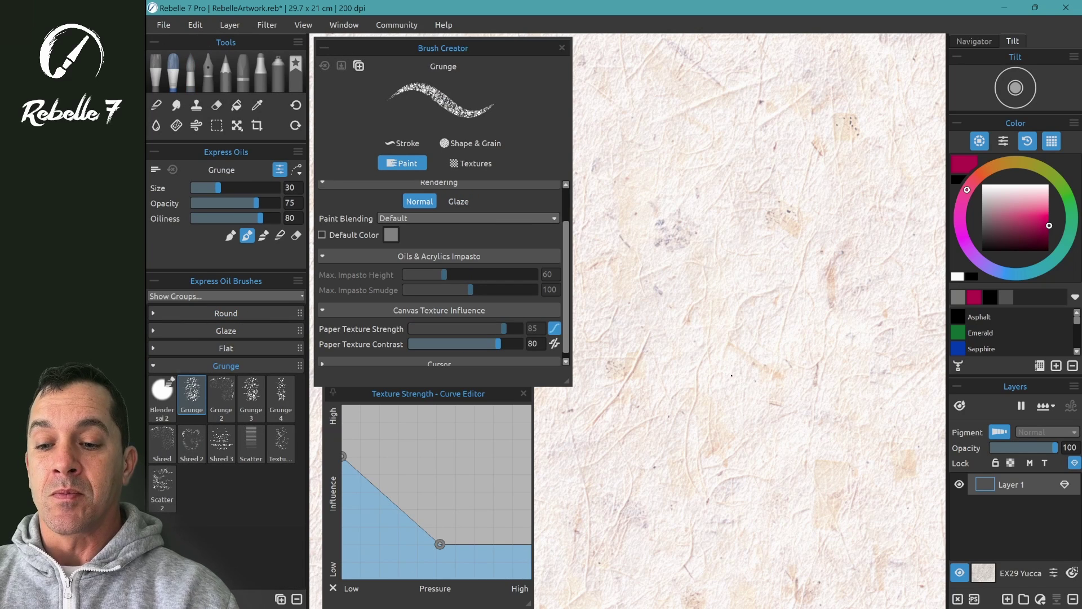
{"action": "left_click", "coordinate": [192, 313]}
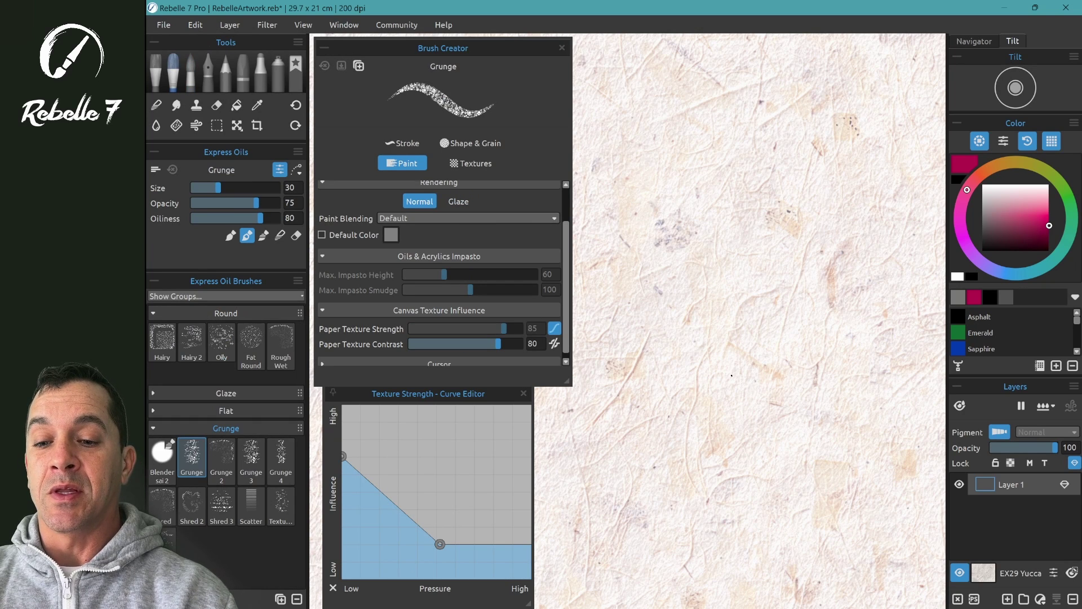
{"action": "left_click", "coordinate": [281, 344]}
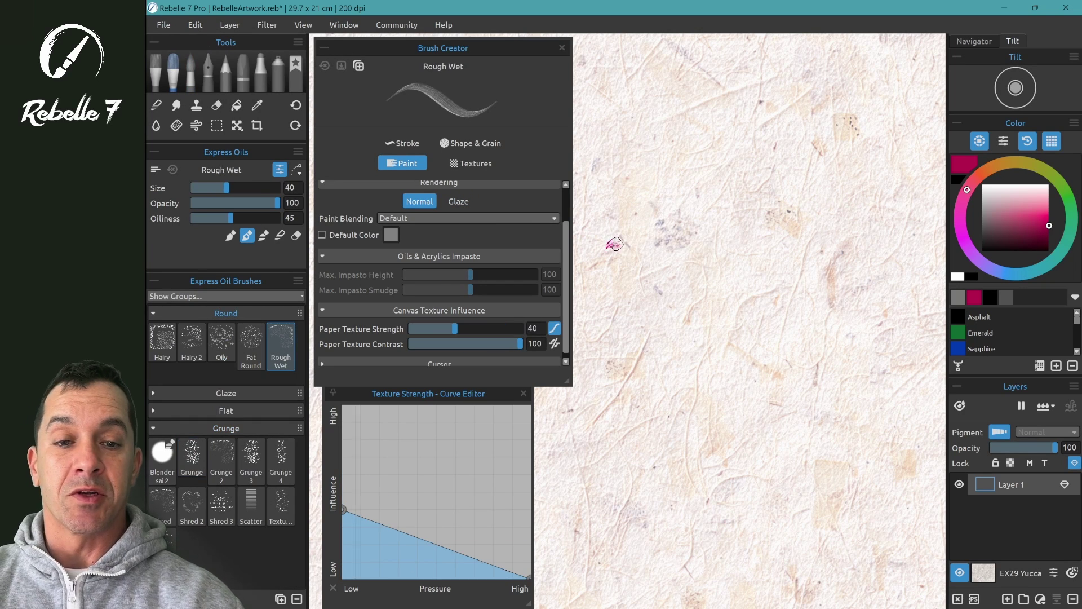
- Paint magenta zigzags with Rough Wet before and after raising its Texture Strength curve's low-pressure influence to maximum, and lower that influence to about two-thirds
{"action": "mouse_move", "coordinate": [614, 244]}
{"action": "left_mouse_down"}
{"action": "mouse_move", "coordinate": [656, 254]}
{"action": "mouse_move", "coordinate": [797, 164]}
{"action": "mouse_move", "coordinate": [664, 293]}
{"action": "mouse_move", "coordinate": [797, 216]}
{"action": "mouse_move", "coordinate": [785, 253]}
{"action": "mouse_move", "coordinate": [701, 344]}
{"action": "mouse_move", "coordinate": [838, 256]}
{"action": "mouse_move", "coordinate": [705, 387]}
{"action": "mouse_move", "coordinate": [755, 382]}
{"action": "mouse_move", "coordinate": [771, 411]}
{"action": "mouse_move", "coordinate": [737, 474]}
{"action": "mouse_move", "coordinate": [845, 450]}
{"action": "mouse_move", "coordinate": [670, 507]}
{"action": "mouse_move", "coordinate": [607, 542]}
{"action": "mouse_move", "coordinate": [620, 564]}
{"action": "left_mouse_up"}
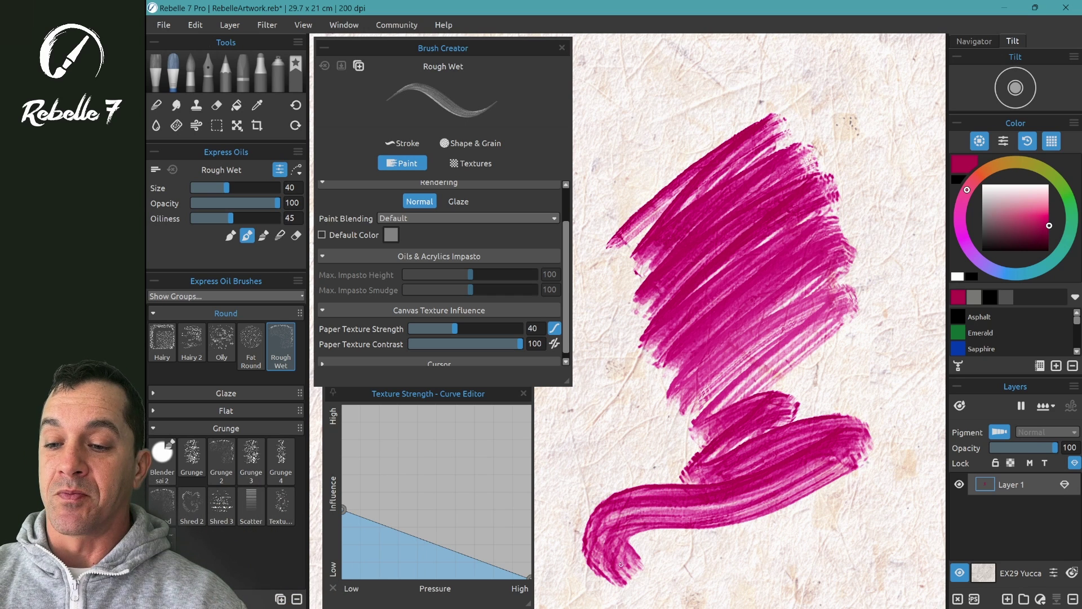
{"action": "mouse_move", "coordinate": [343, 509]}
{"action": "left_mouse_down"}
{"action": "mouse_move", "coordinate": [345, 415]}
{"action": "mouse_move", "coordinate": [386, 397]}
{"action": "mouse_move", "coordinate": [412, 404]}
{"action": "left_mouse_up"}
{"action": "mouse_move", "coordinate": [750, 166]}
{"action": "left_mouse_down"}
{"action": "mouse_move", "coordinate": [684, 240]}
{"action": "mouse_move", "coordinate": [711, 263]}
{"action": "mouse_move", "coordinate": [801, 237]}
{"action": "mouse_move", "coordinate": [694, 338]}
{"action": "mouse_move", "coordinate": [678, 407]}
{"action": "left_mouse_up"}
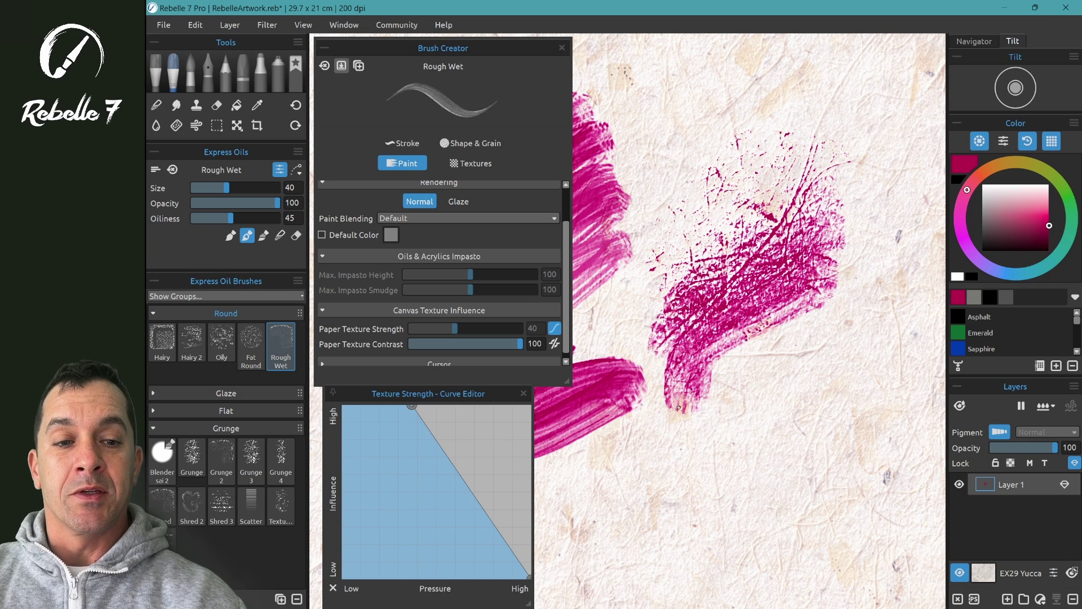
{"action": "left_click_drag", "start_coordinate": [413, 405], "coordinate": [344, 463]}
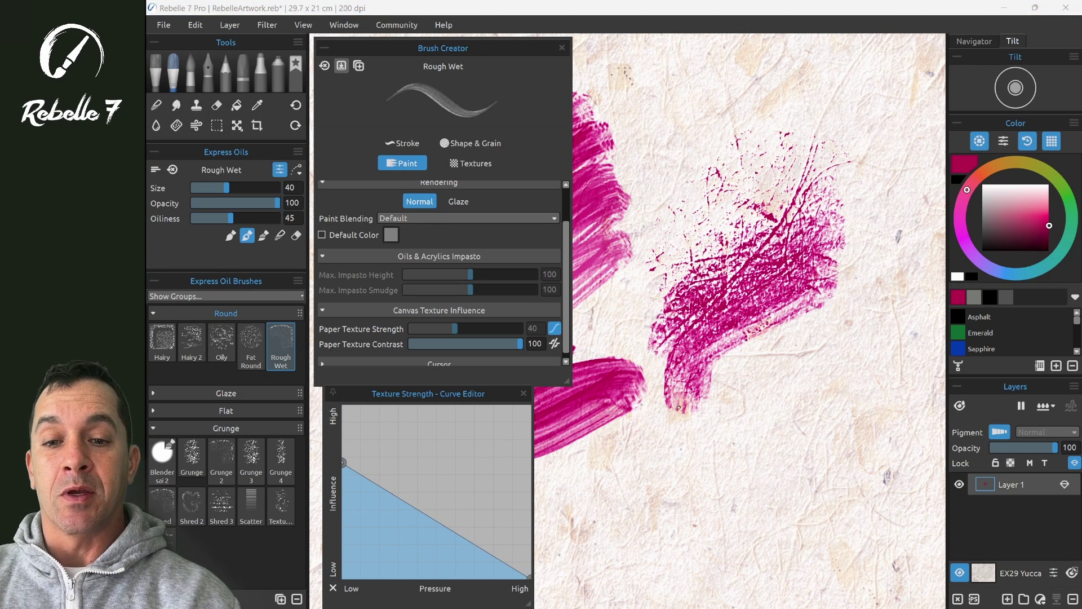
- Load a speckled Background Texture 1 with Paper Texture Strength 79 and paint wavy magenta strokes, including with Use Shape Texture enabled
{"action": "left_click", "coordinate": [486, 165]}
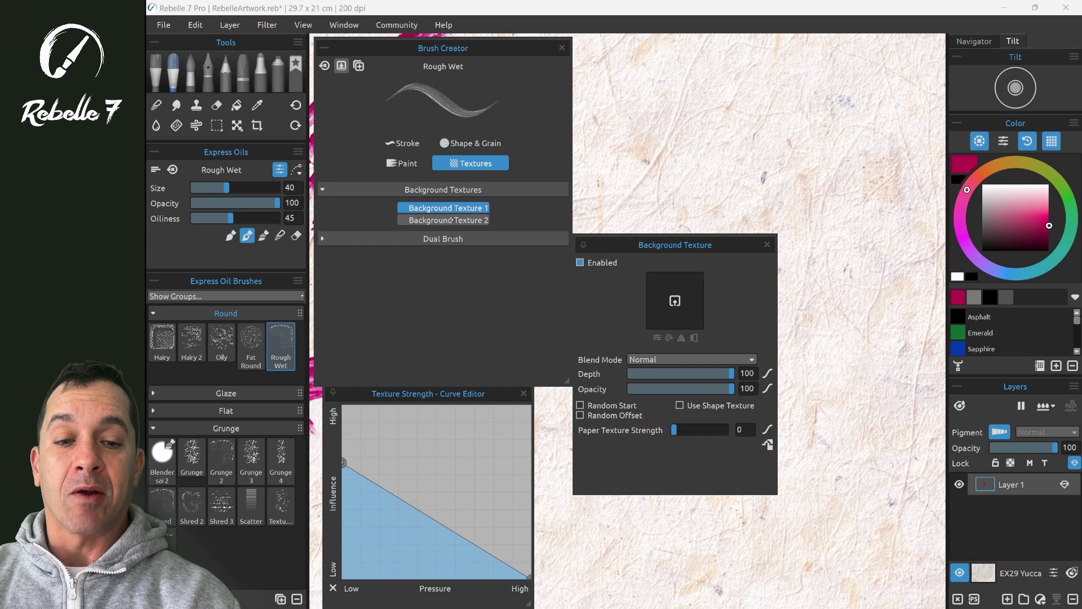
{"action": "left_click", "coordinate": [675, 301]}
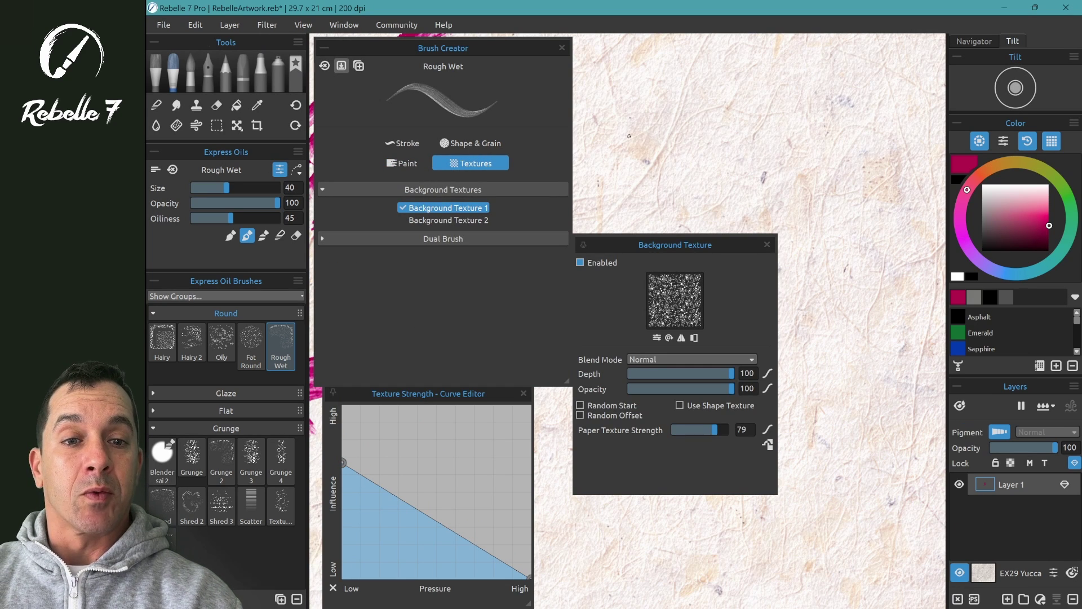
{"action": "mouse_move", "coordinate": [614, 151]}
{"action": "left_mouse_down"}
{"action": "mouse_move", "coordinate": [892, 111]}
{"action": "mouse_move", "coordinate": [907, 117]}
{"action": "mouse_move", "coordinate": [925, 168]}
{"action": "mouse_move", "coordinate": [883, 271]}
{"action": "mouse_move", "coordinate": [784, 208]}
{"action": "mouse_move", "coordinate": [722, 198]}
{"action": "mouse_move", "coordinate": [657, 230]}
{"action": "mouse_move", "coordinate": [665, 288]}
{"action": "mouse_move", "coordinate": [827, 345]}
{"action": "mouse_move", "coordinate": [859, 405]}
{"action": "mouse_move", "coordinate": [829, 439]}
{"action": "mouse_move", "coordinate": [608, 474]}
{"action": "mouse_move", "coordinate": [593, 495]}
{"action": "left_mouse_up"}
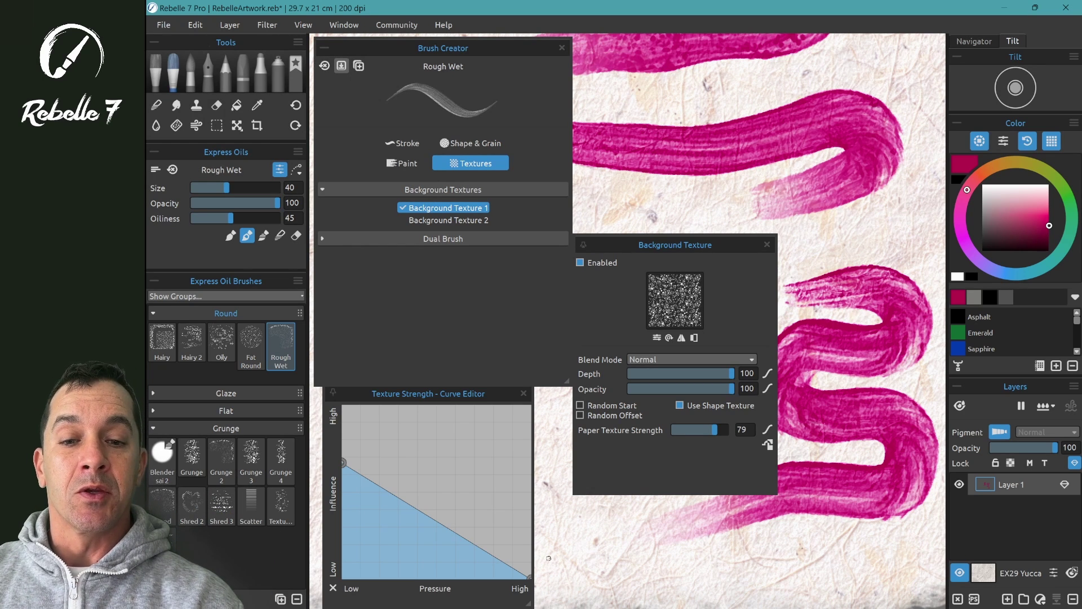
- Expand the Dual Brush settings and paint two U-shaped magenta strokes, the first with Background Texture 1 enabled, the second with it disabled
{"action": "left_click", "coordinate": [322, 238]}
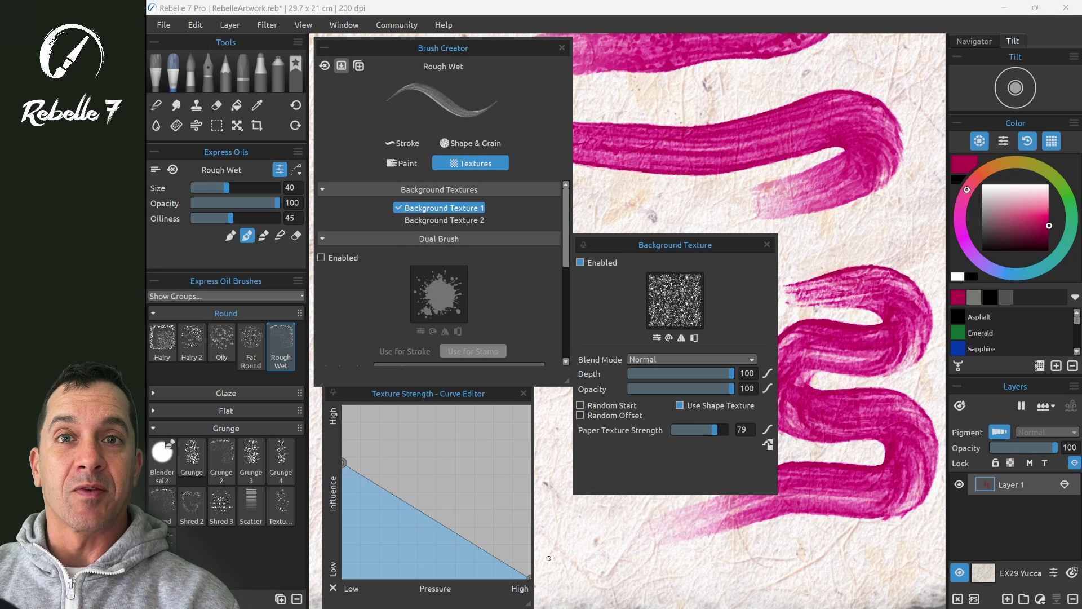
{"action": "left_click", "coordinate": [768, 243]}
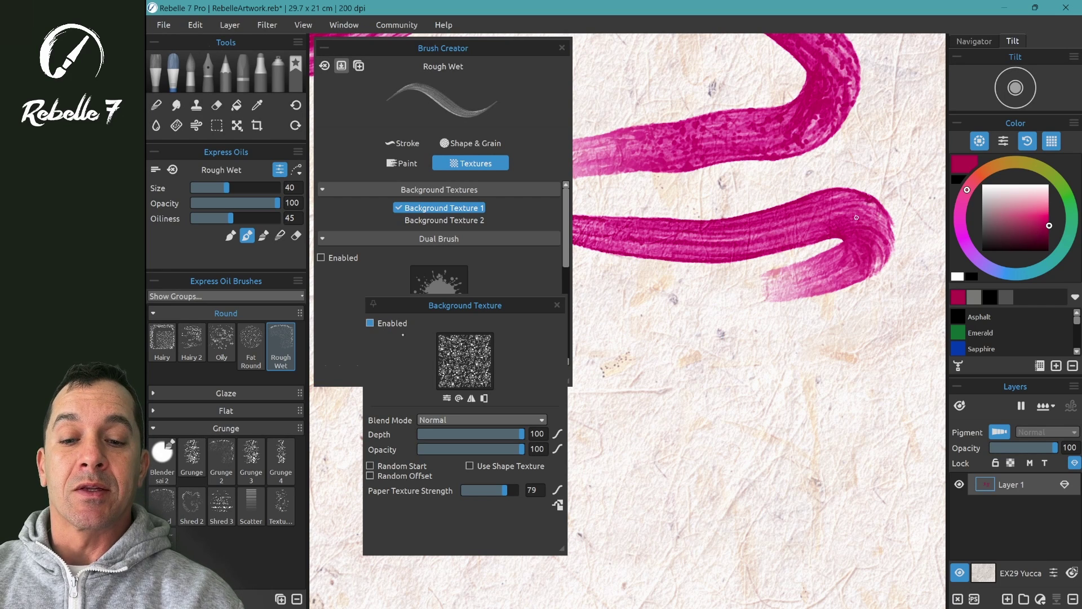
{"action": "mouse_move", "coordinate": [614, 353]}
{"action": "left_mouse_down"}
{"action": "mouse_move", "coordinate": [878, 341]}
{"action": "mouse_move", "coordinate": [906, 365]}
{"action": "mouse_move", "coordinate": [898, 397]}
{"action": "mouse_move", "coordinate": [837, 415]}
{"action": "mouse_move", "coordinate": [611, 418]}
{"action": "left_mouse_up"}
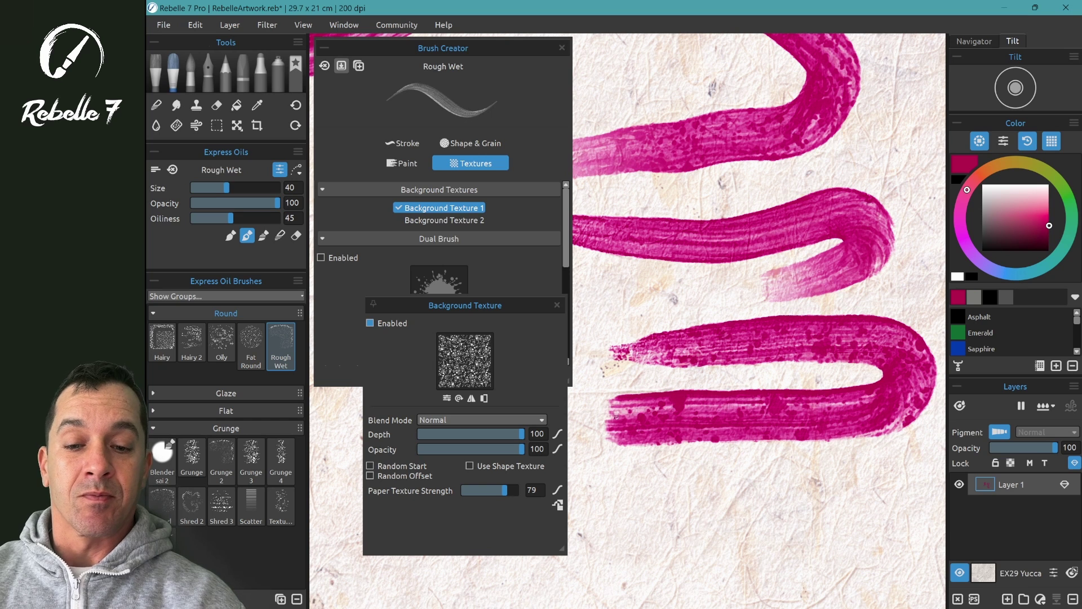
{"action": "mouse_move", "coordinate": [612, 477]}
{"action": "left_mouse_down"}
{"action": "mouse_move", "coordinate": [865, 478]}
{"action": "mouse_move", "coordinate": [897, 485]}
{"action": "mouse_move", "coordinate": [910, 506]}
{"action": "mouse_move", "coordinate": [891, 543]}
{"action": "mouse_move", "coordinate": [834, 554]}
{"action": "mouse_move", "coordinate": [624, 556]}
{"action": "left_mouse_up"}
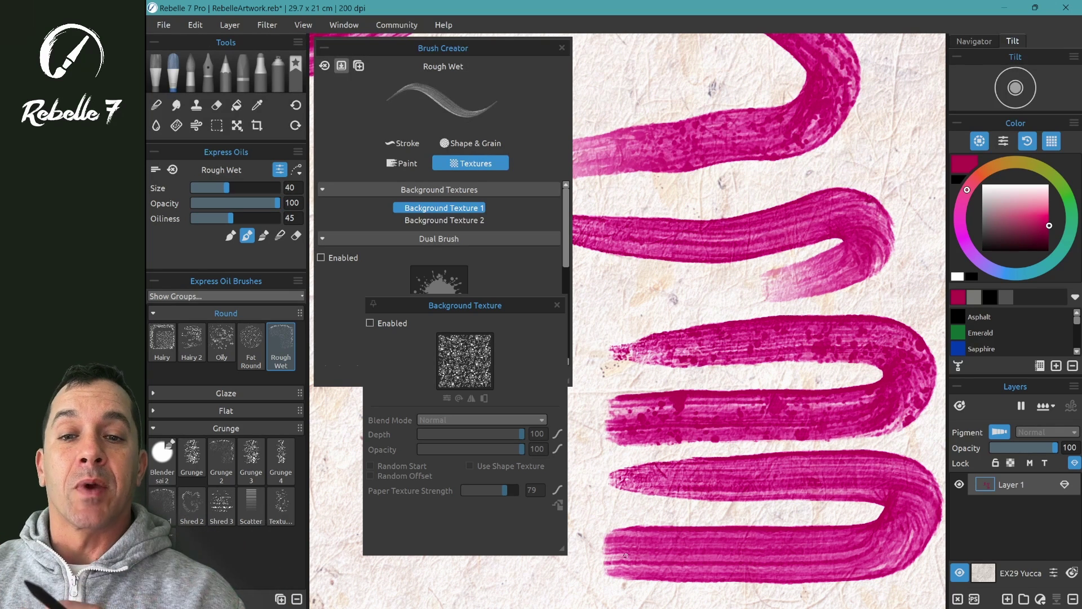